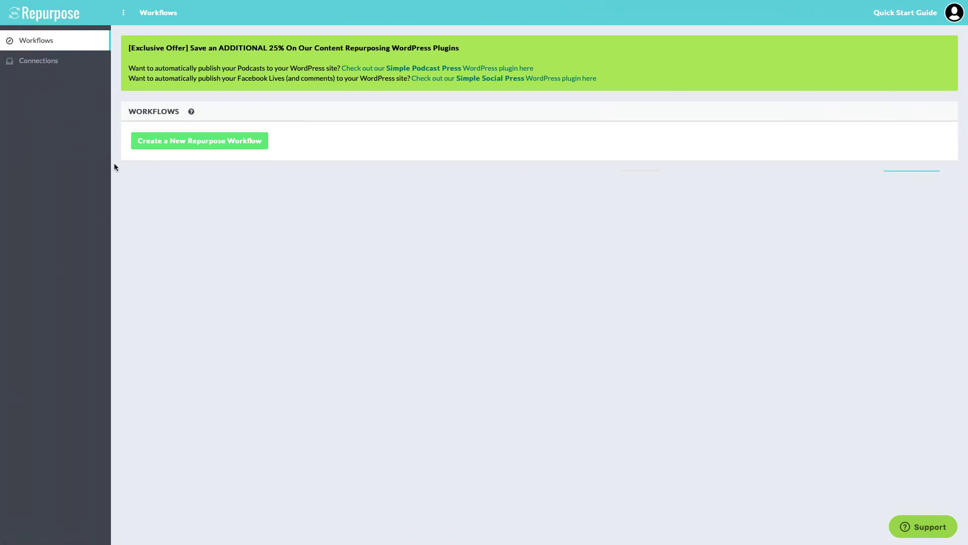
Go to the Connections page and start adding a new connection of the type Audio Podcast (input).
{"action": "left_click", "coordinate": [45, 63]}
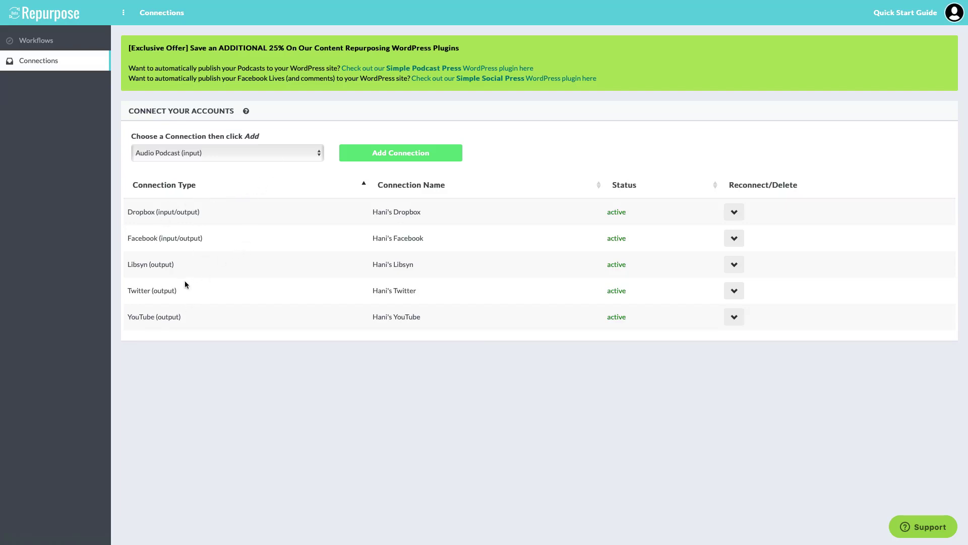
{"action": "left_click", "coordinate": [271, 157]}
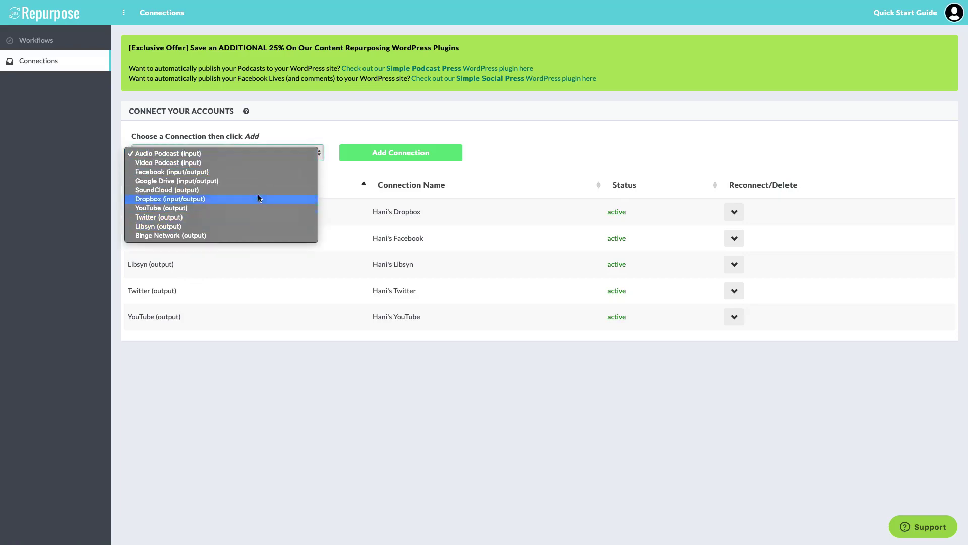
{"action": "left_click", "coordinate": [307, 136]}
{"action": "left_click", "coordinate": [245, 155]}
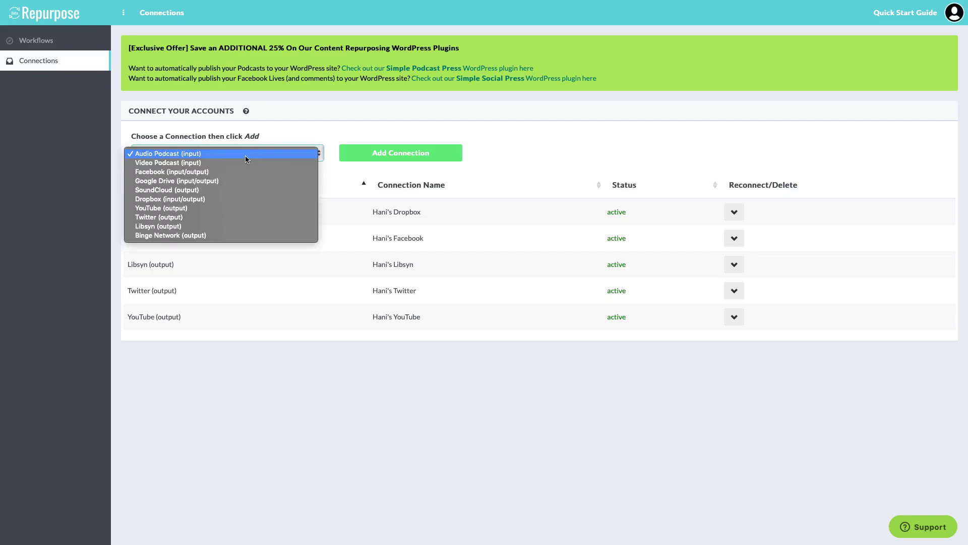
{"action": "left_click", "coordinate": [210, 153]}
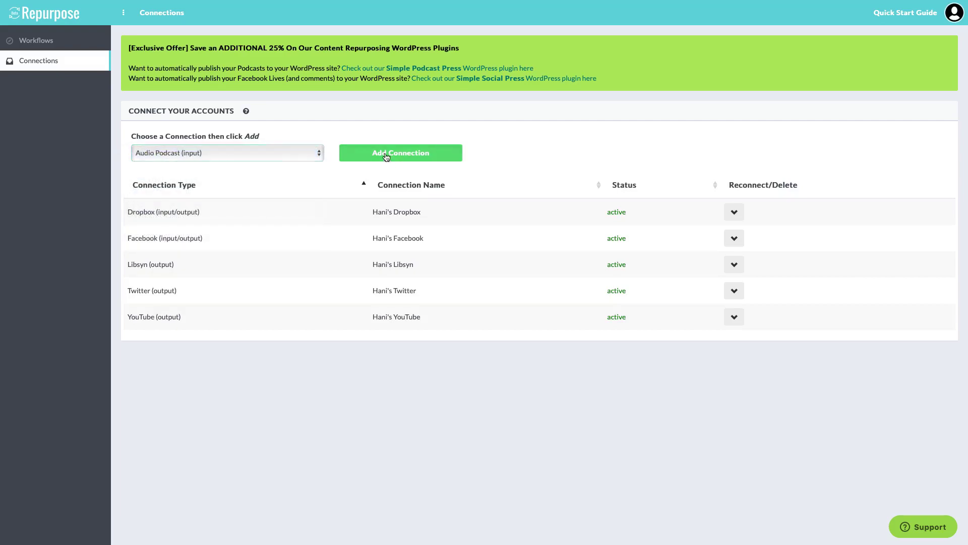
{"action": "left_click", "coordinate": [386, 156]}
Name the connection after the host's podcast, enter its Libsyn RSS feed URL, and connect it.
{"action": "left_click", "coordinate": [461, 79]}
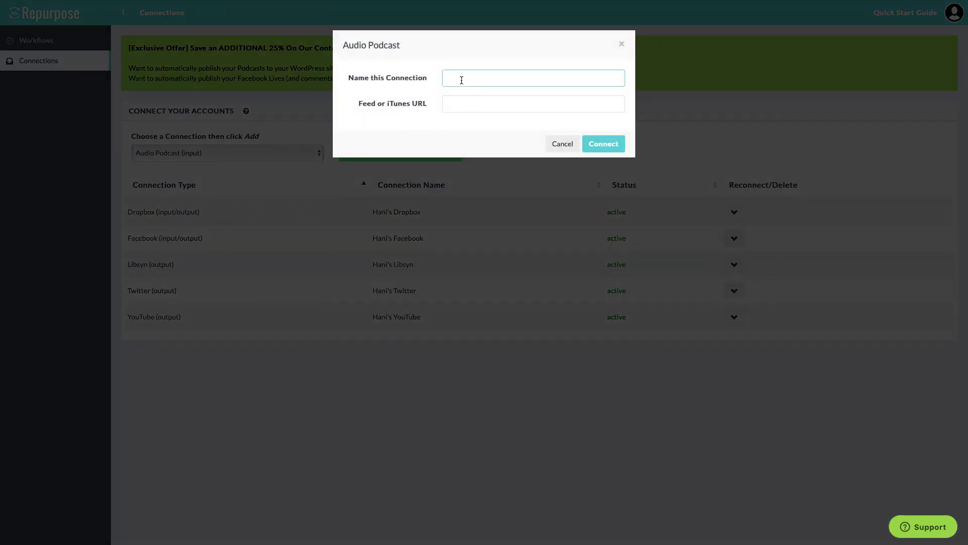
{"action": "type", "text": "Hani's Podcast"}
{"action": "left_click", "coordinate": [497, 102]}
{"action": "type", "text": "ht"}
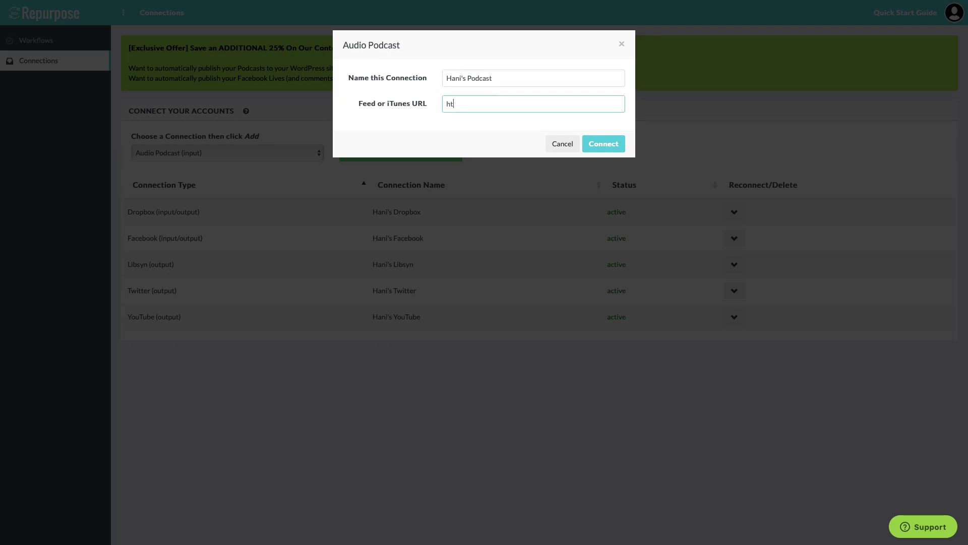
{"action": "type", "text": "tps://hmourra.libsyn.com/rss"}
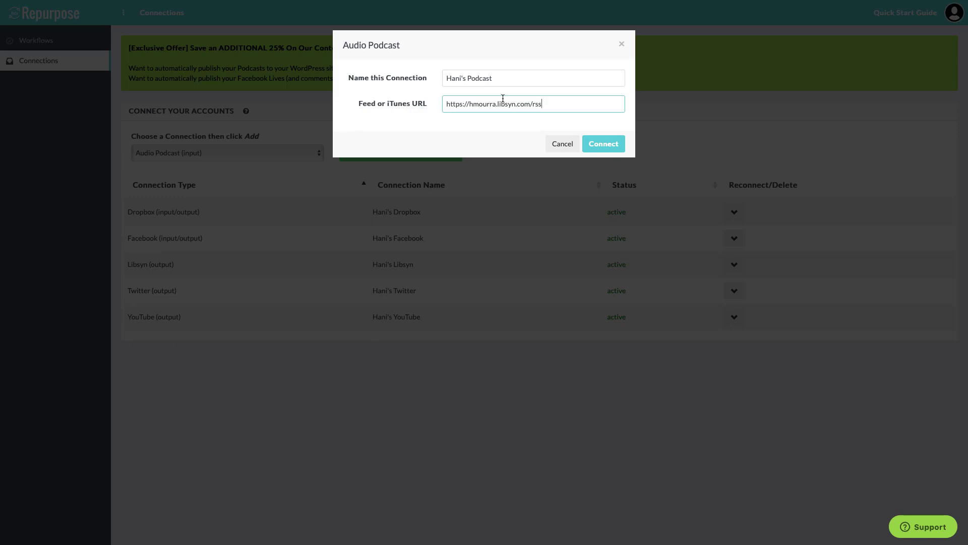
{"action": "left_click", "coordinate": [603, 143]}
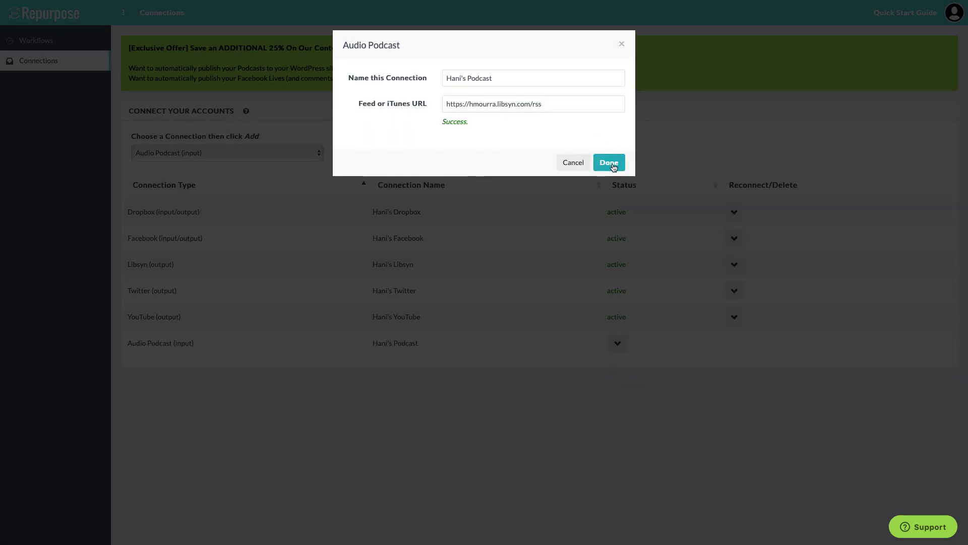
{"action": "left_click", "coordinate": [610, 163]}
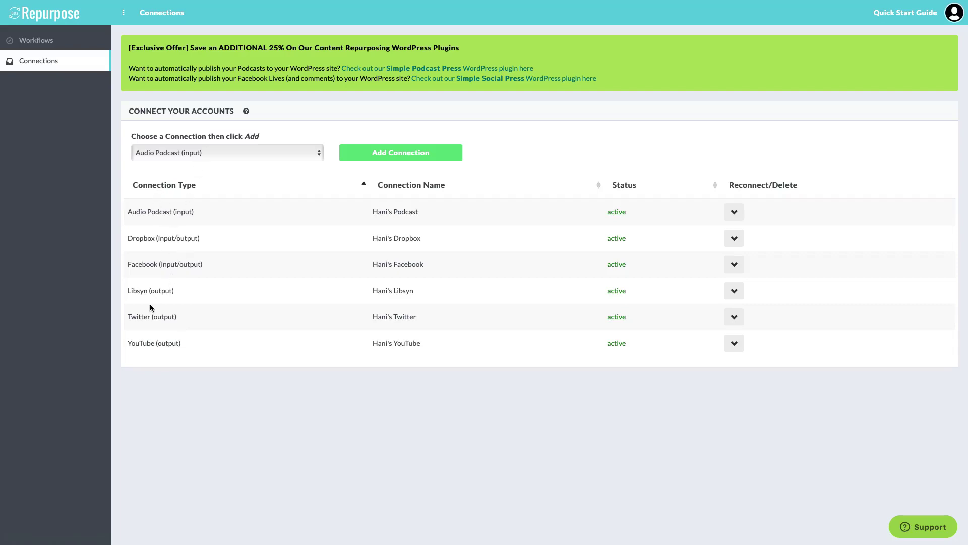
Delete the existing "FB to Dropbox (square)" workflow from the workflows list.
{"action": "left_click", "coordinate": [40, 44]}
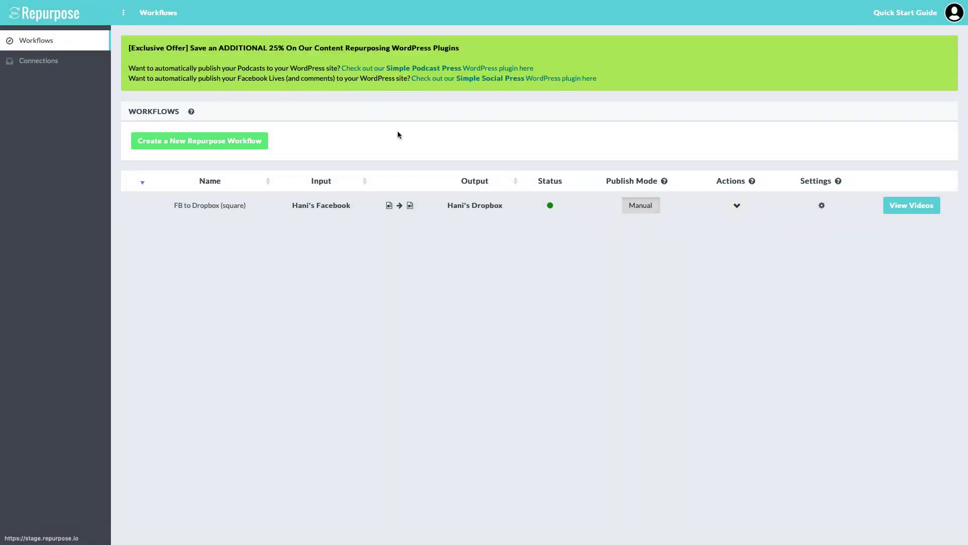
{"action": "left_click", "coordinate": [732, 206]}
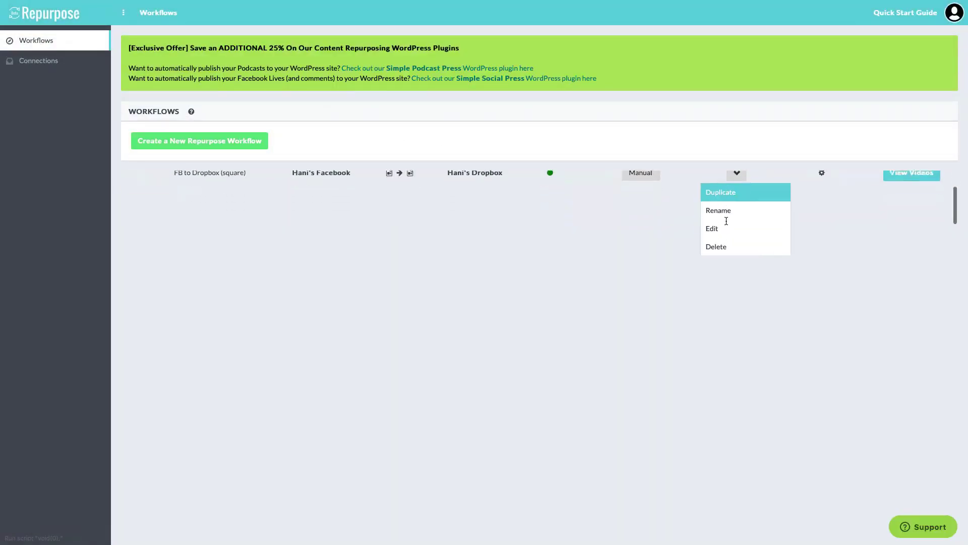
{"action": "left_click", "coordinate": [725, 241]}
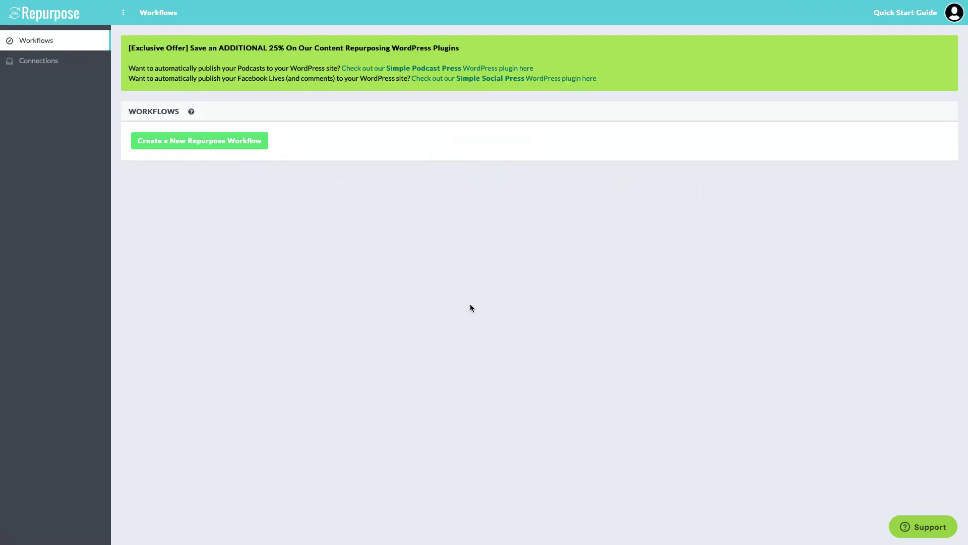
Create a new workflow named "Podcast To YouTube" and proceed to its input settings.
{"action": "left_click", "coordinate": [236, 145]}
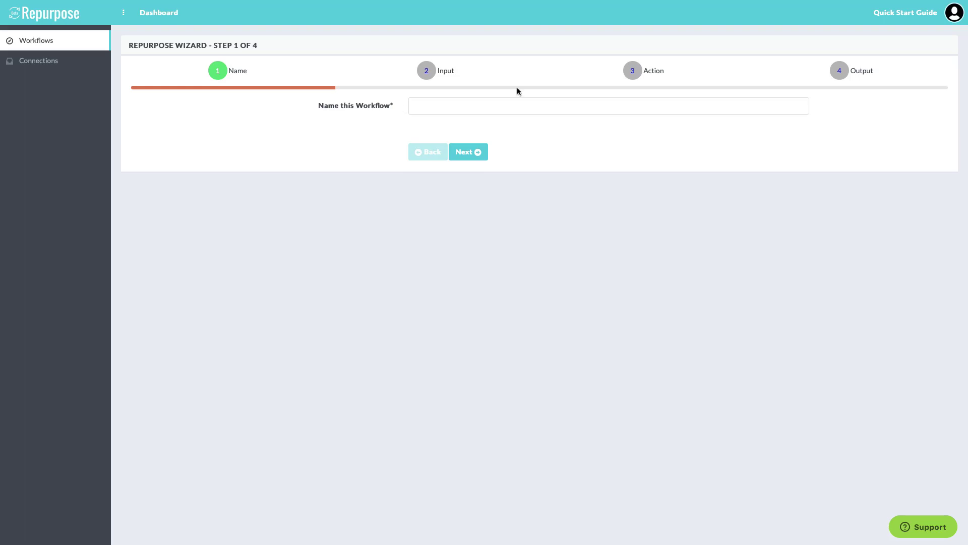
{"action": "left_click", "coordinate": [471, 106]}
{"action": "type", "text": "tests"}
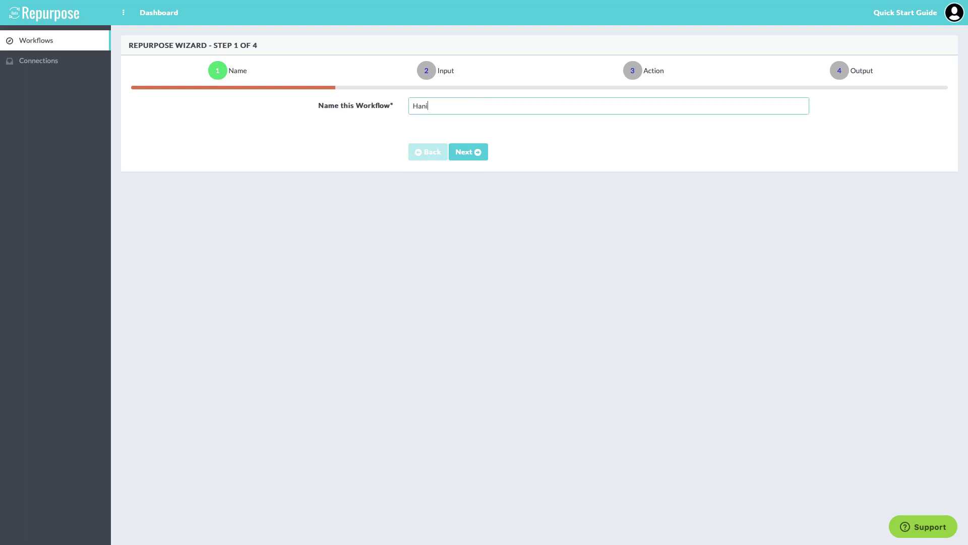
{"action": "key", "text": "BackSpace"}
{"action": "key", "text": "BackSpace"}
{"action": "key", "text": "BackSpace"}
{"action": "key", "text": "BackSpace"}
{"action": "key", "text": "BackSpace"}
{"action": "type", "text": "Podcast To YouTue"}
{"action": "type", "text": "e"}
{"action": "left_click", "coordinate": [468, 152]}
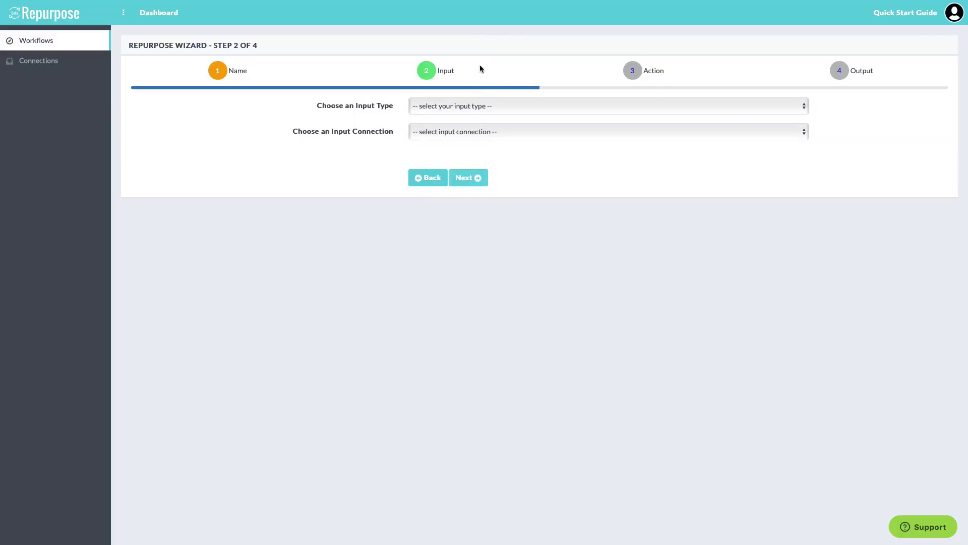
Set the workflow's input type to Audio Podcast Feed with the new podcast connection and continue to the action settings.
{"action": "left_click", "coordinate": [446, 105]}
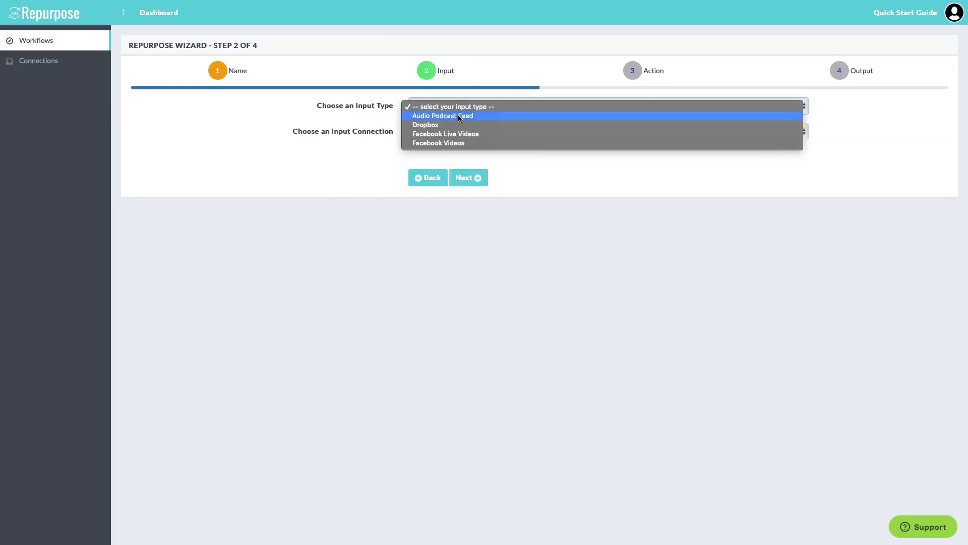
{"action": "left_click", "coordinate": [464, 117]}
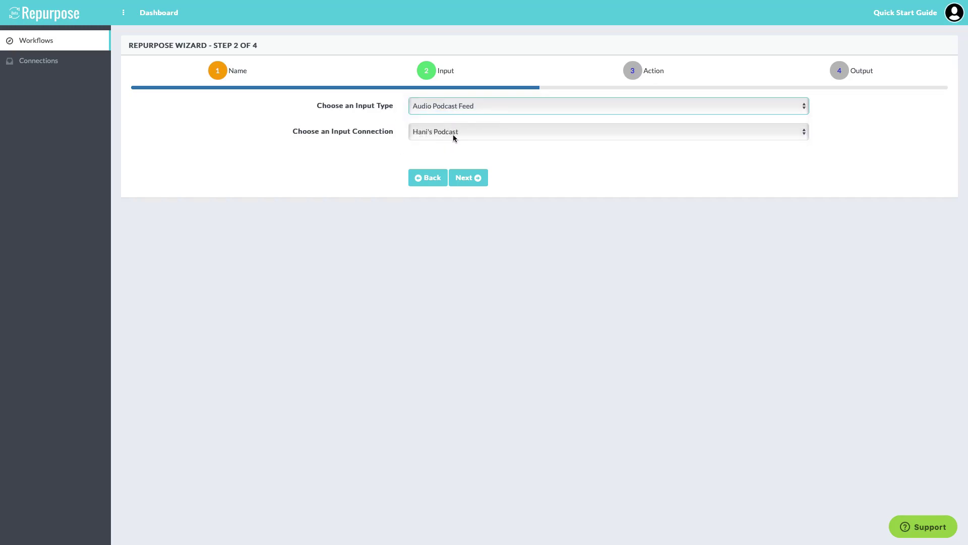
{"action": "left_click", "coordinate": [465, 182]}
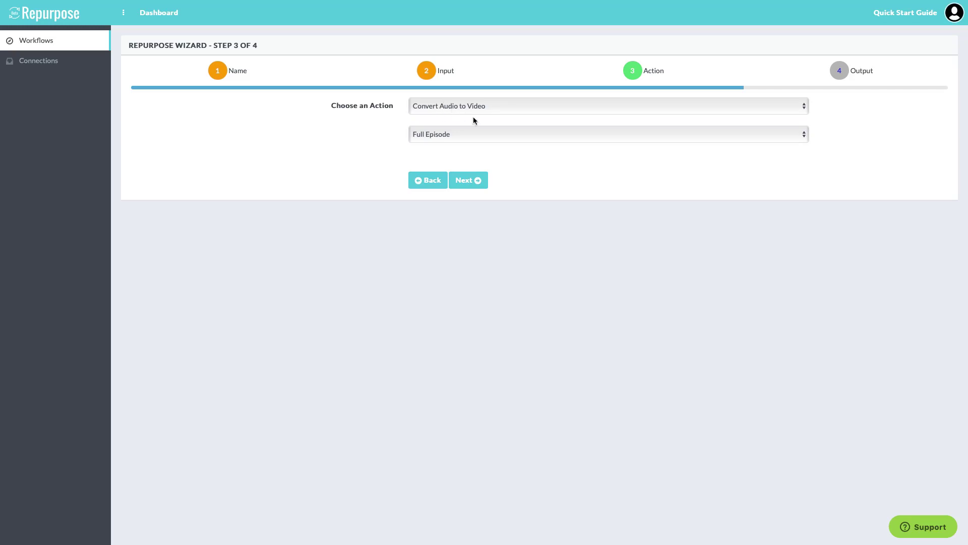
Choose Full Episode for the Convert Audio to Video action and continue to the output settings.
{"action": "left_click", "coordinate": [454, 134]}
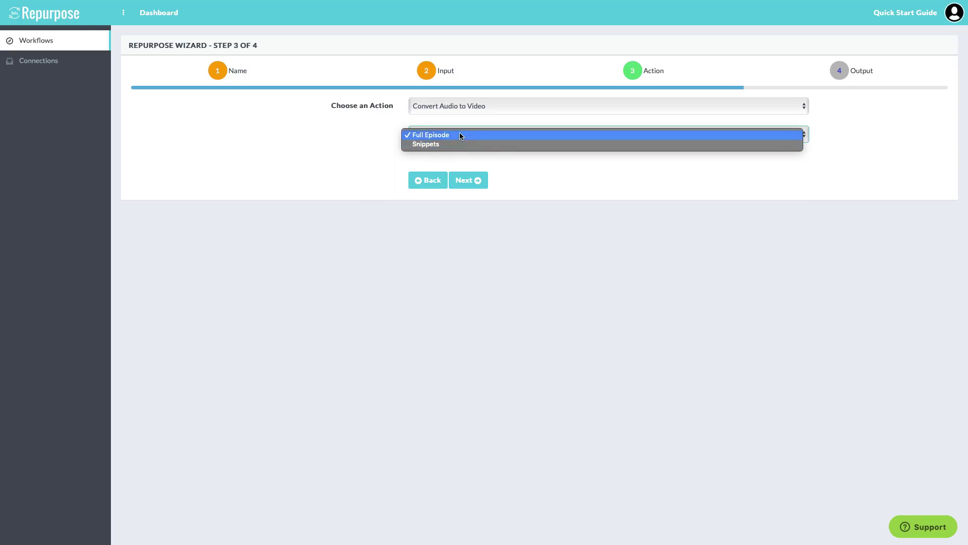
{"action": "left_click", "coordinate": [460, 135]}
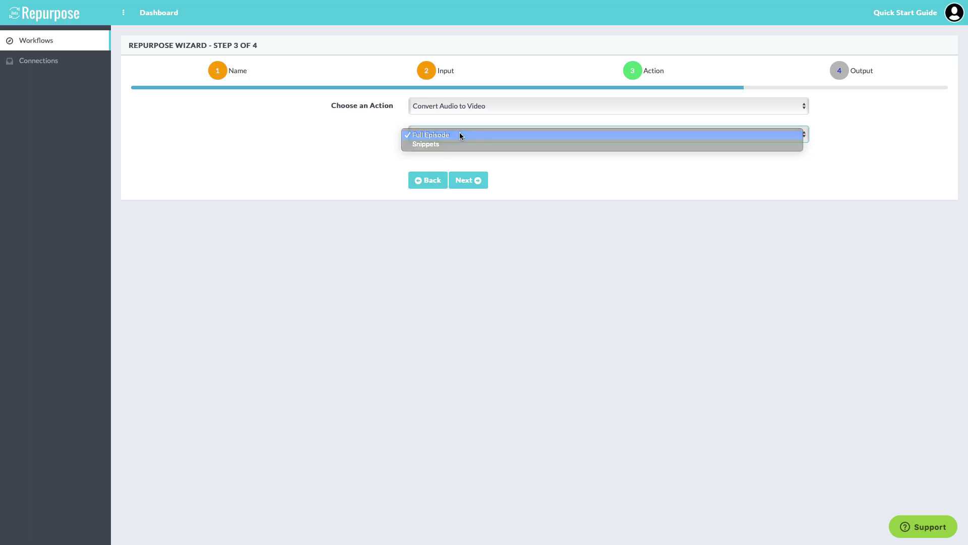
{"action": "left_click", "coordinate": [463, 181]}
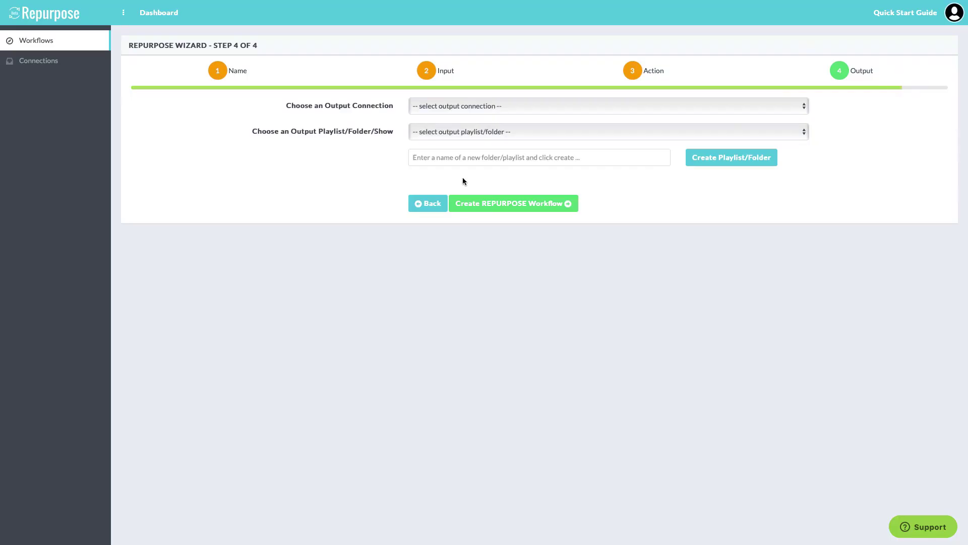
Set the output to the YouTube connection with the playlist set to none, and create the workflow.
{"action": "left_click", "coordinate": [482, 107]}
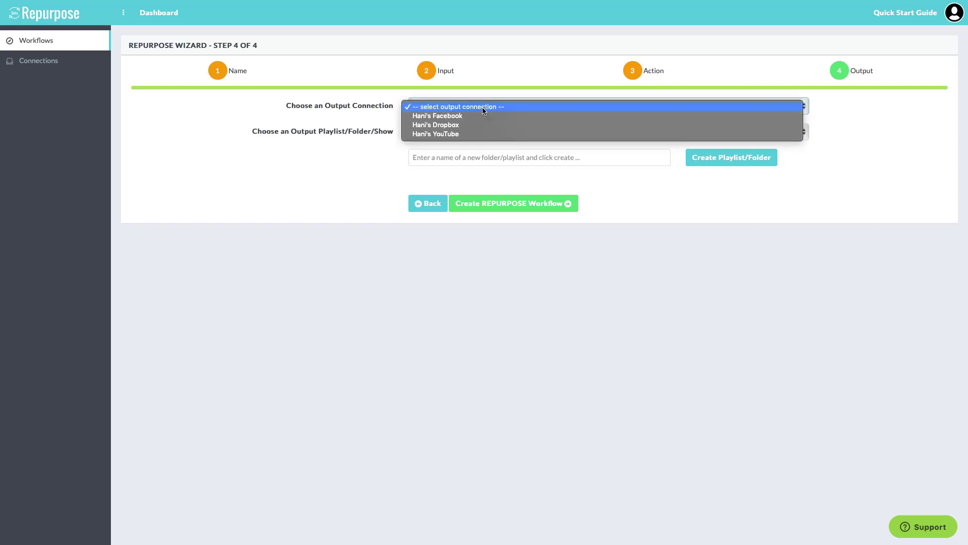
{"action": "left_click", "coordinate": [460, 133]}
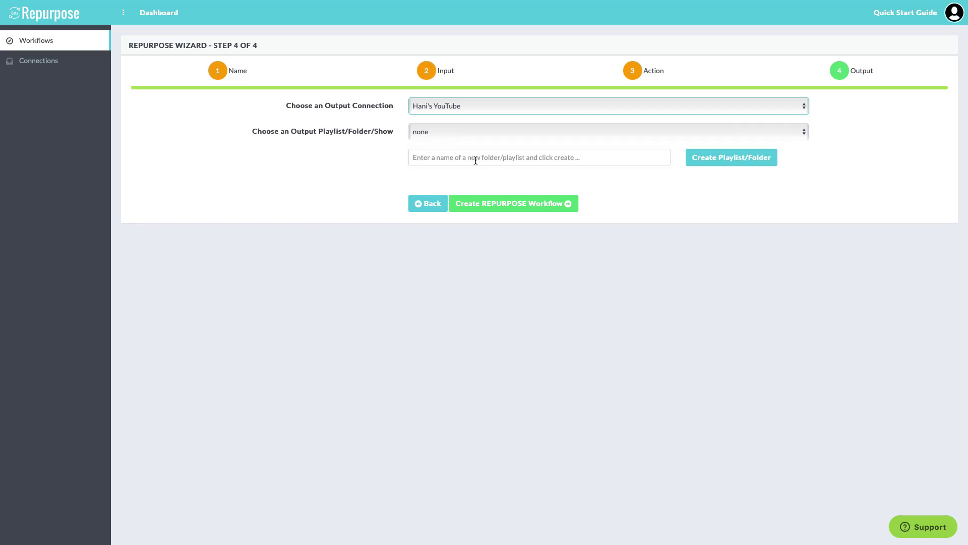
{"action": "left_click", "coordinate": [471, 131]}
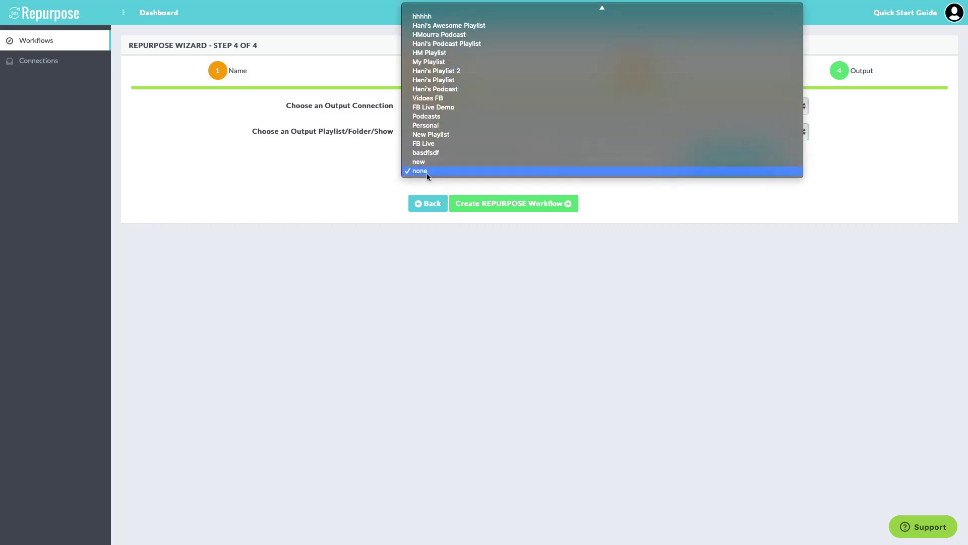
{"action": "left_click", "coordinate": [427, 173]}
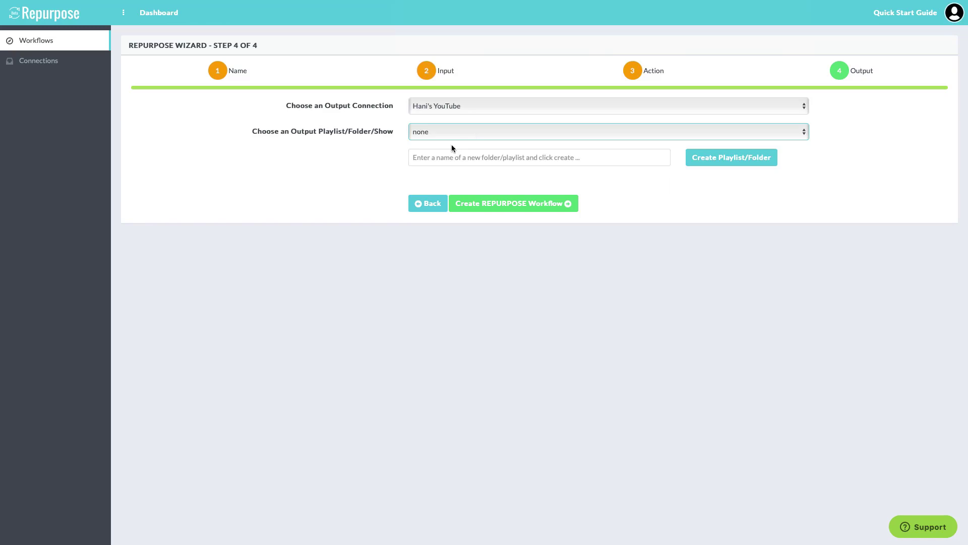
{"action": "left_click", "coordinate": [504, 203]}
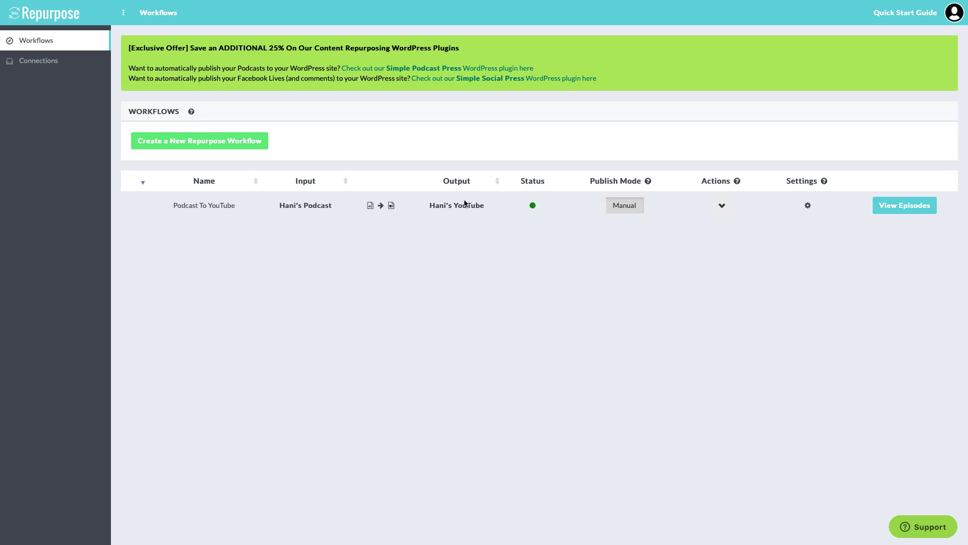
Open the episodes of the Podcast To YouTube workflow and look through the whole list.
{"action": "left_click", "coordinate": [903, 205]}
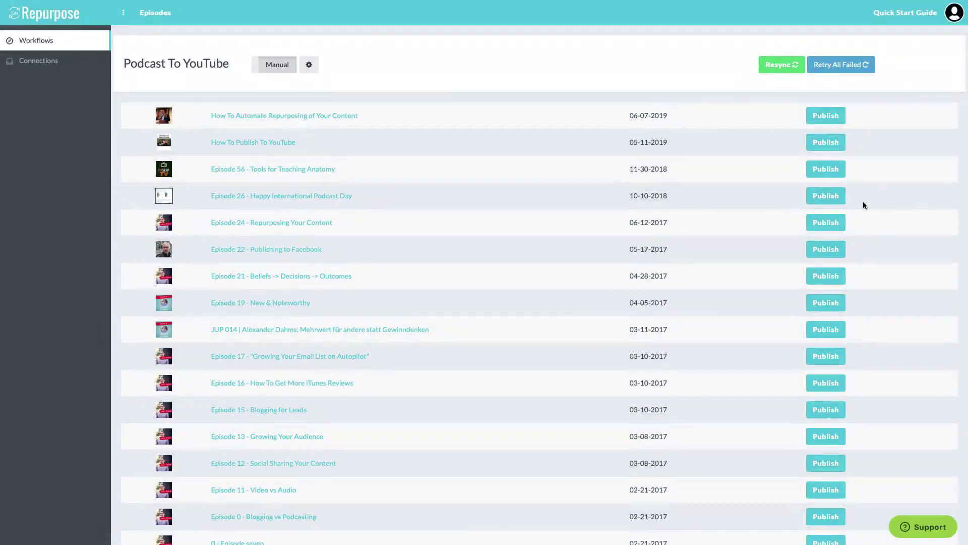
{"action": "scroll", "coordinate": [414, 297], "scroll_direction": "down", "scroll_amount": 3}
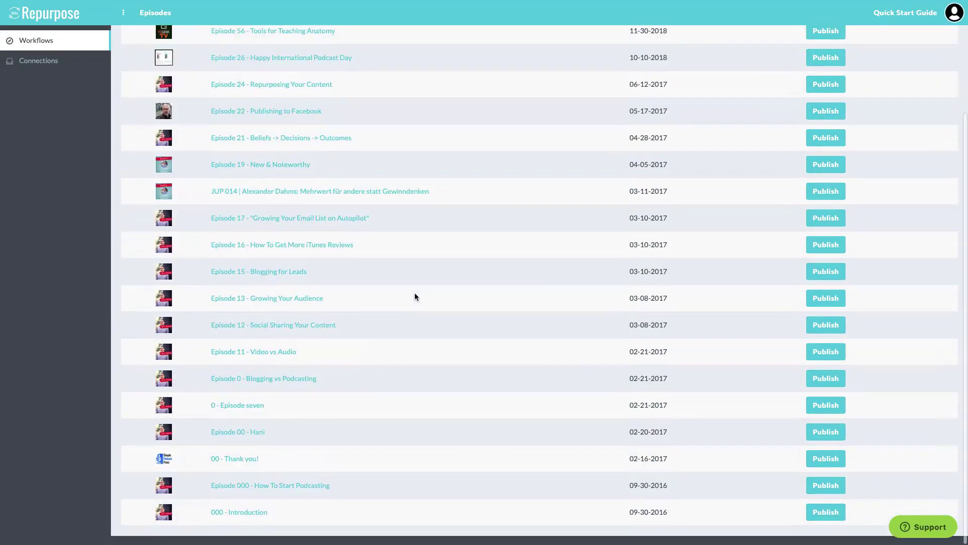
{"action": "scroll", "coordinate": [415, 297], "scroll_direction": "up", "scroll_amount": 3}
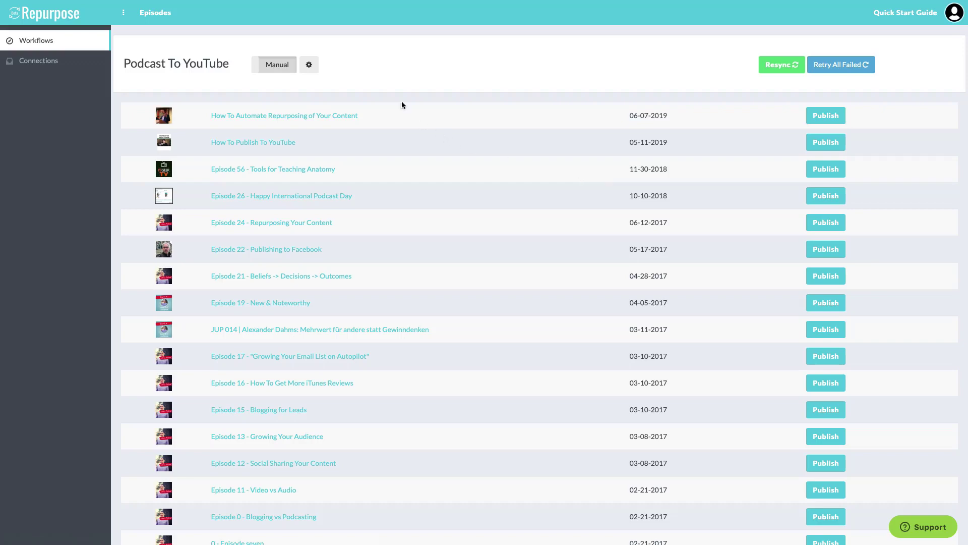
Open the workflow's settings and preview the horizontal template with a phone on a teal background.
{"action": "left_click", "coordinate": [311, 63]}
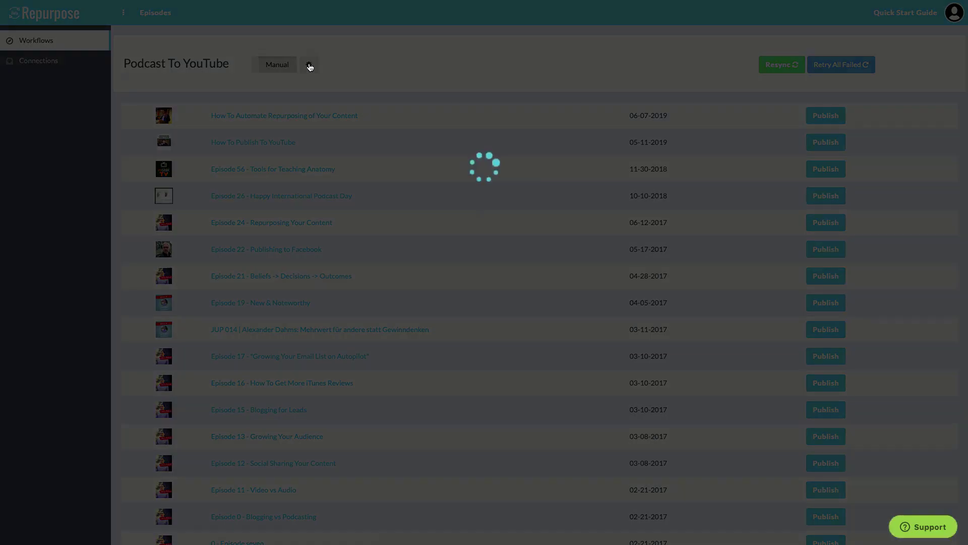
{"action": "scroll", "coordinate": [455, 160], "scroll_direction": "down", "scroll_amount": 1}
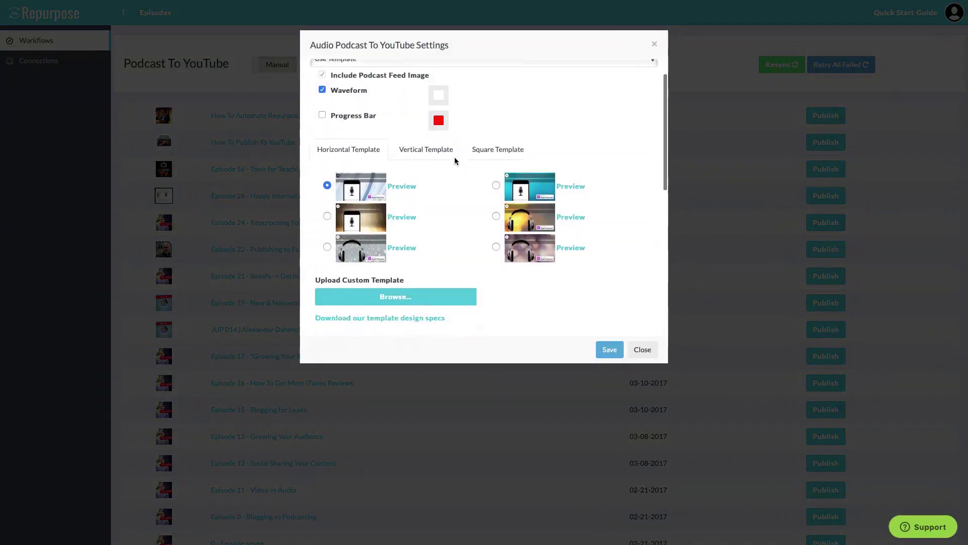
{"action": "scroll", "coordinate": [375, 192], "scroll_direction": "down", "scroll_amount": 1}
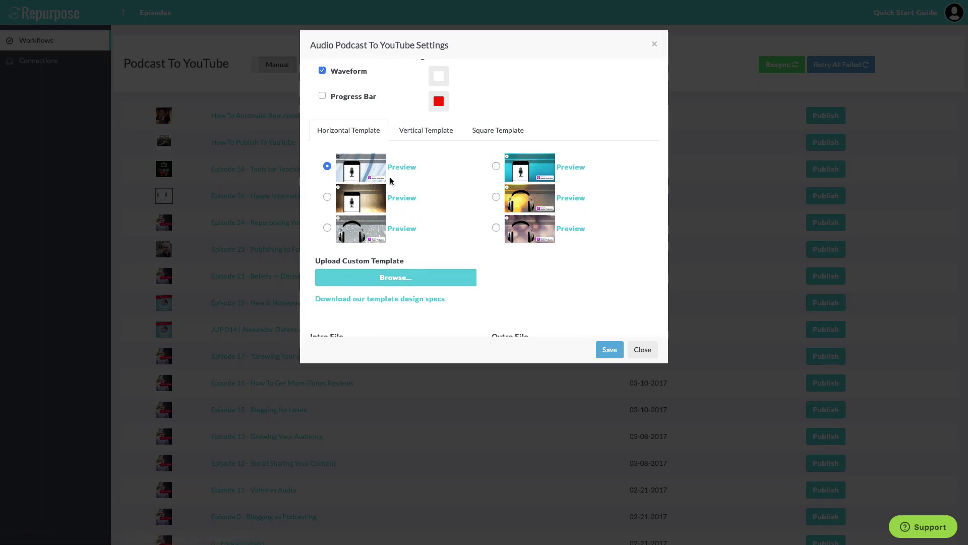
{"action": "scroll", "coordinate": [391, 182], "scroll_direction": "down", "scroll_amount": 1}
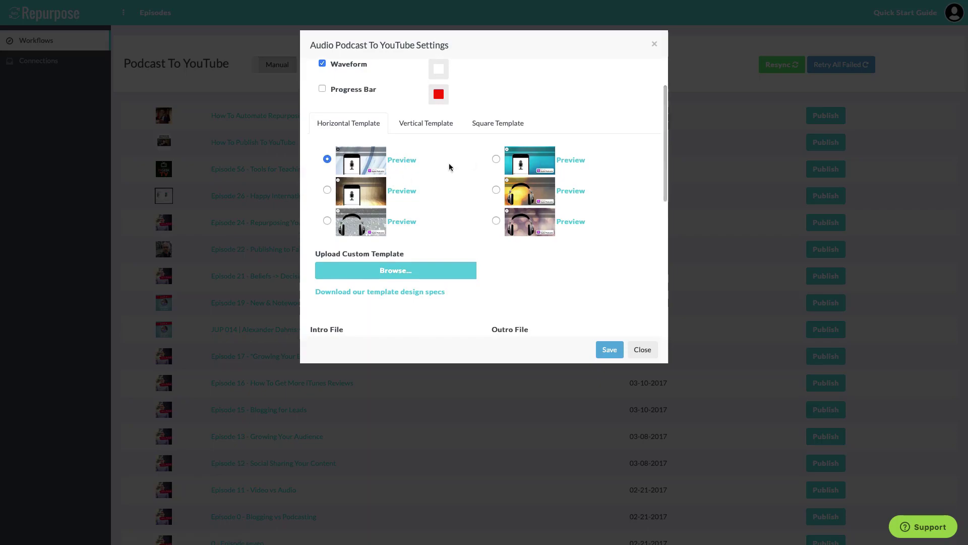
{"action": "left_click", "coordinate": [576, 161]}
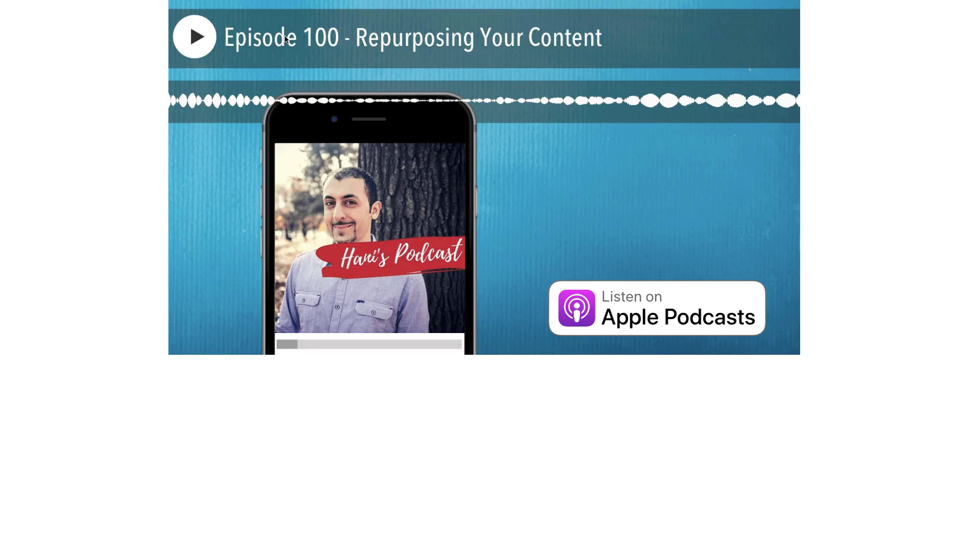
{"action": "mouse_move", "coordinate": [479, 1]}
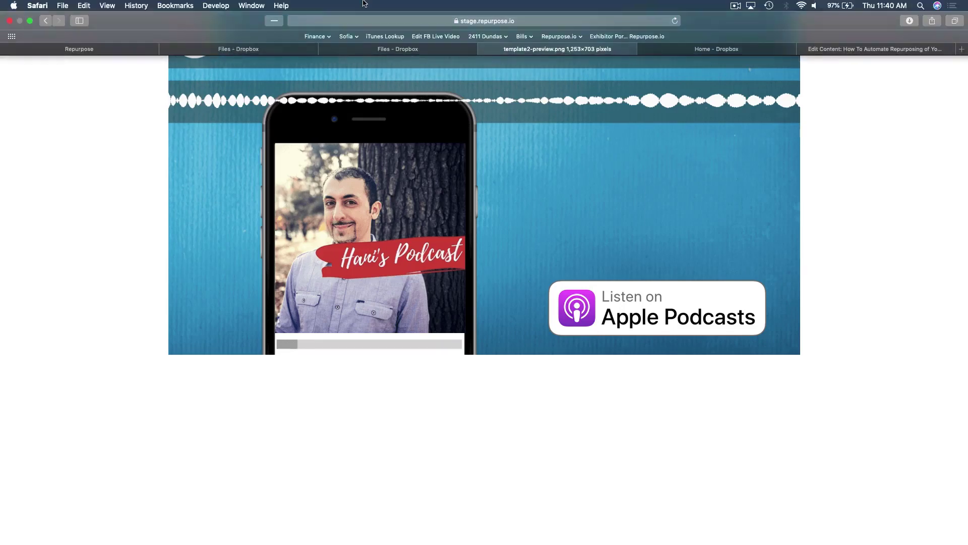
Return to the workflow settings, select the horizontal template with a phone on a teal background, and enable the progress bar.
{"action": "left_click", "coordinate": [432, 50]}
{"action": "left_click", "coordinate": [123, 50]}
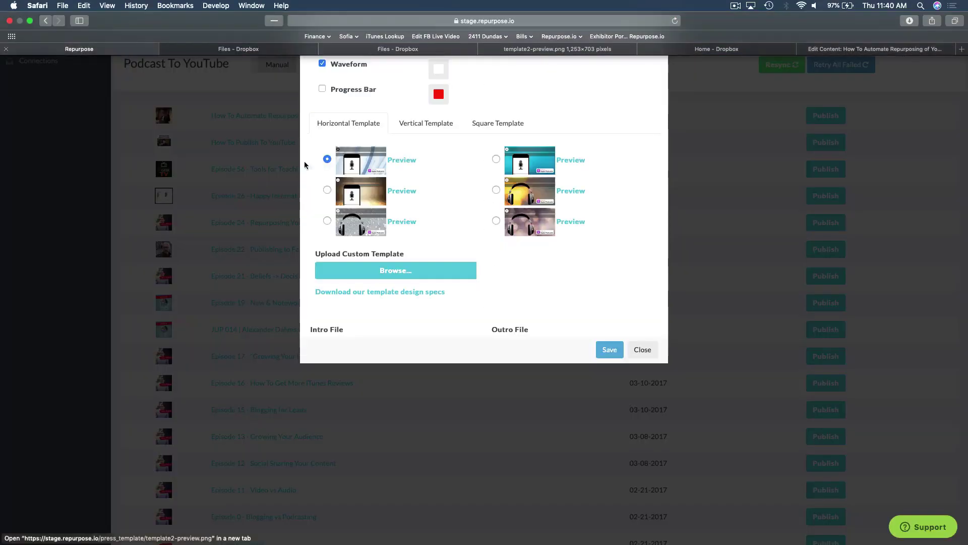
{"action": "left_click", "coordinate": [497, 159]}
{"action": "scroll", "coordinate": [460, 194], "scroll_direction": "up", "scroll_amount": 2}
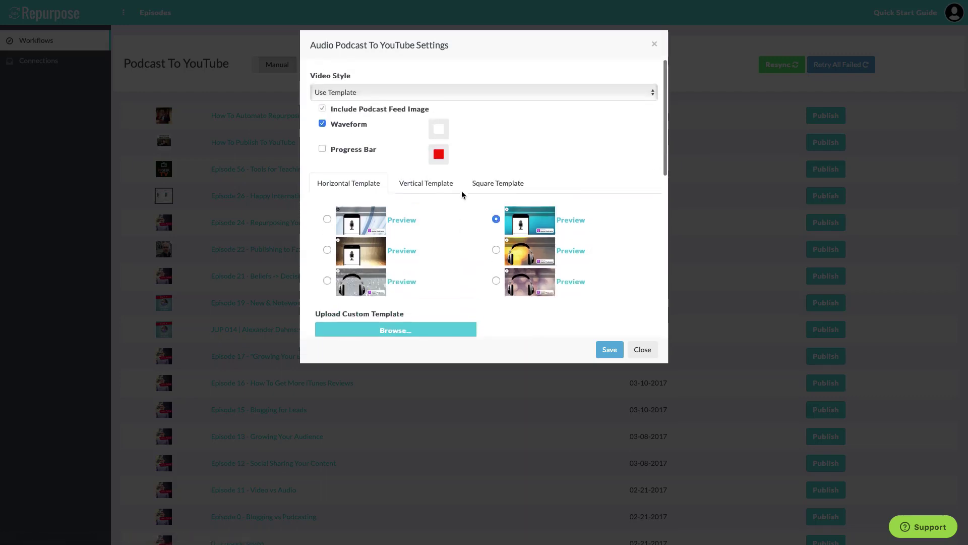
{"action": "left_click", "coordinate": [322, 147]}
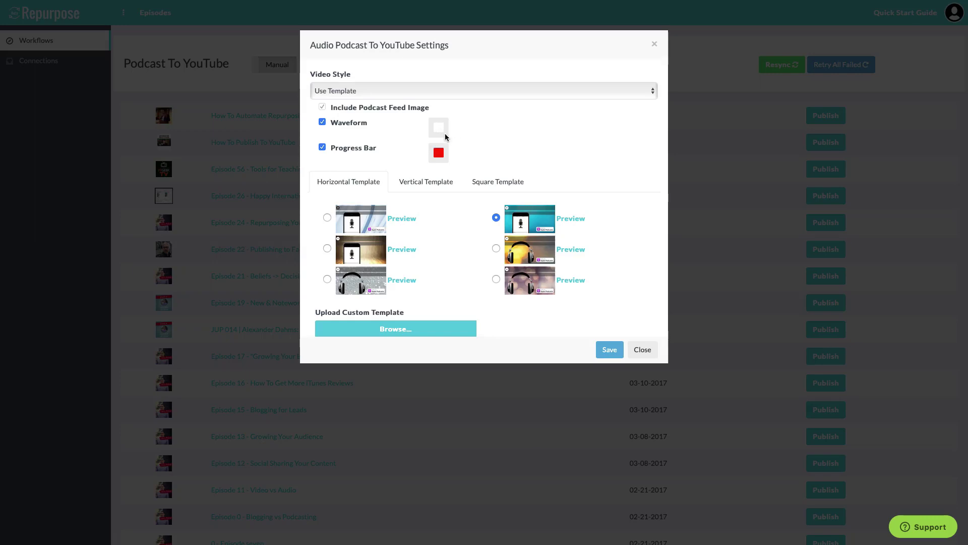
Look through the remaining YouTube workflow settings, keep the privacy at Public, and save the settings.
{"action": "scroll", "coordinate": [446, 141], "scroll_direction": "down", "scroll_amount": 3}
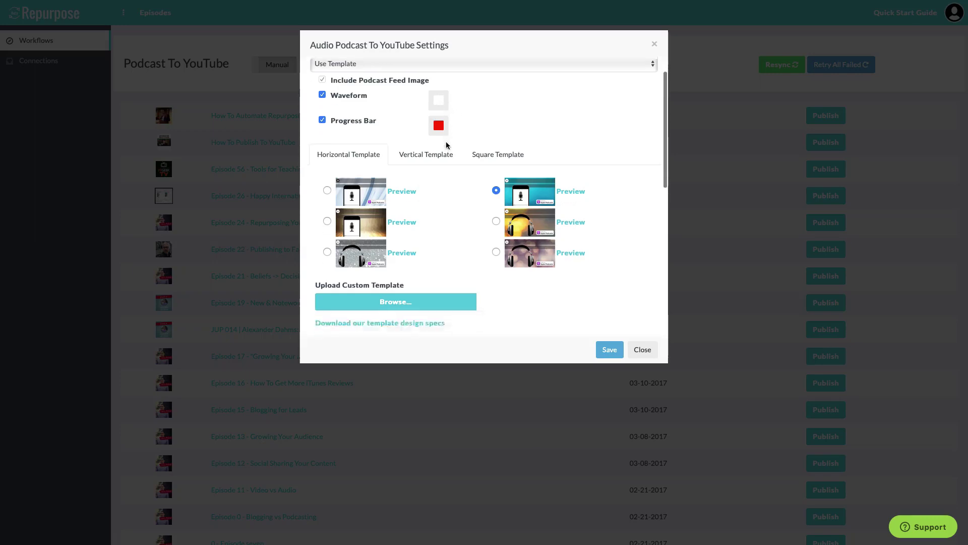
{"action": "scroll", "coordinate": [445, 141], "scroll_direction": "up", "scroll_amount": 2}
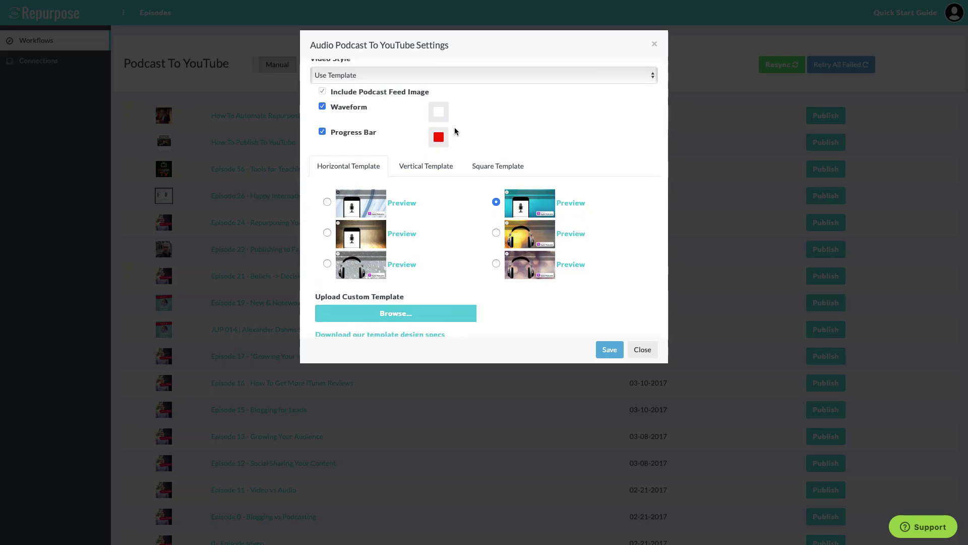
{"action": "scroll", "coordinate": [455, 127], "scroll_direction": "down", "scroll_amount": 1}
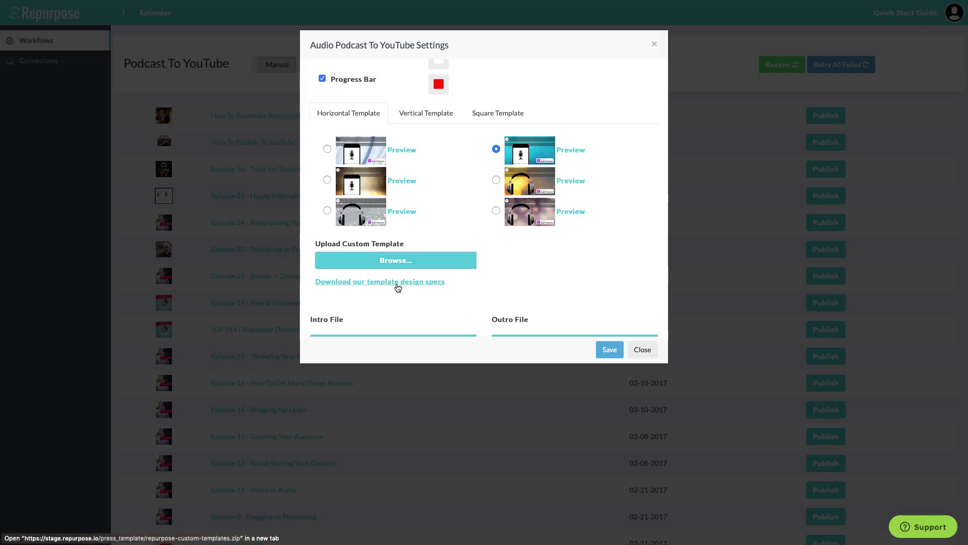
{"action": "scroll", "coordinate": [398, 288], "scroll_direction": "down", "scroll_amount": 4}
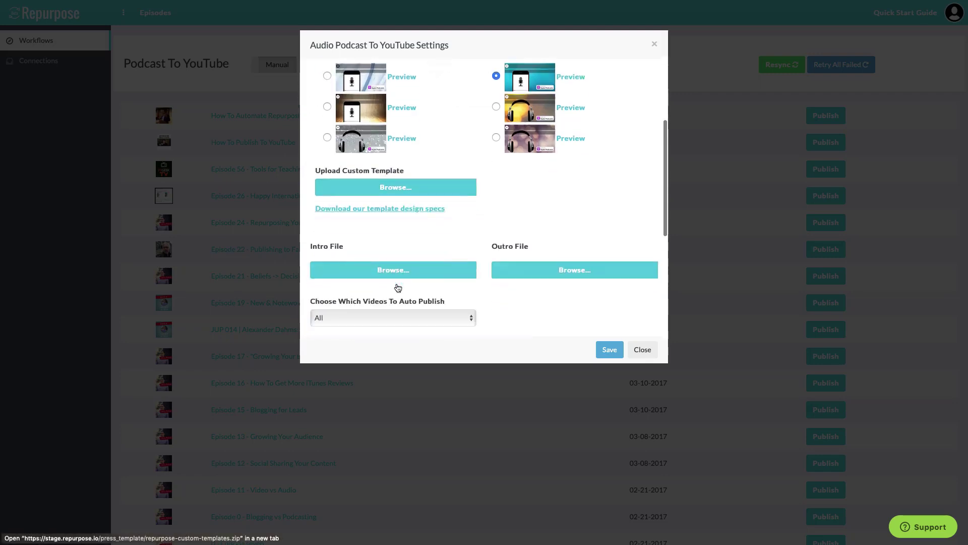
{"action": "scroll", "coordinate": [397, 283], "scroll_direction": "down", "scroll_amount": 3}
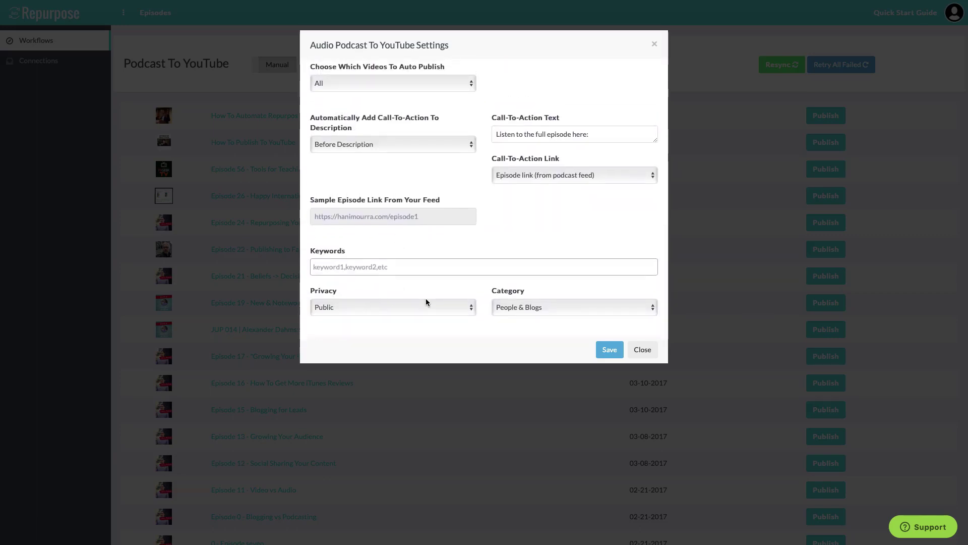
{"action": "left_click", "coordinate": [425, 307]}
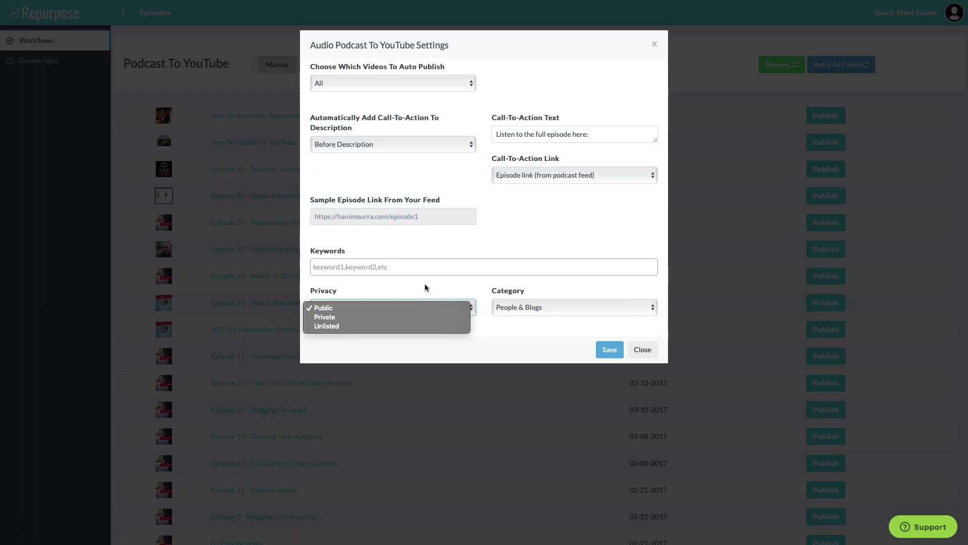
{"action": "left_click", "coordinate": [418, 309]}
{"action": "left_click", "coordinate": [611, 349]}
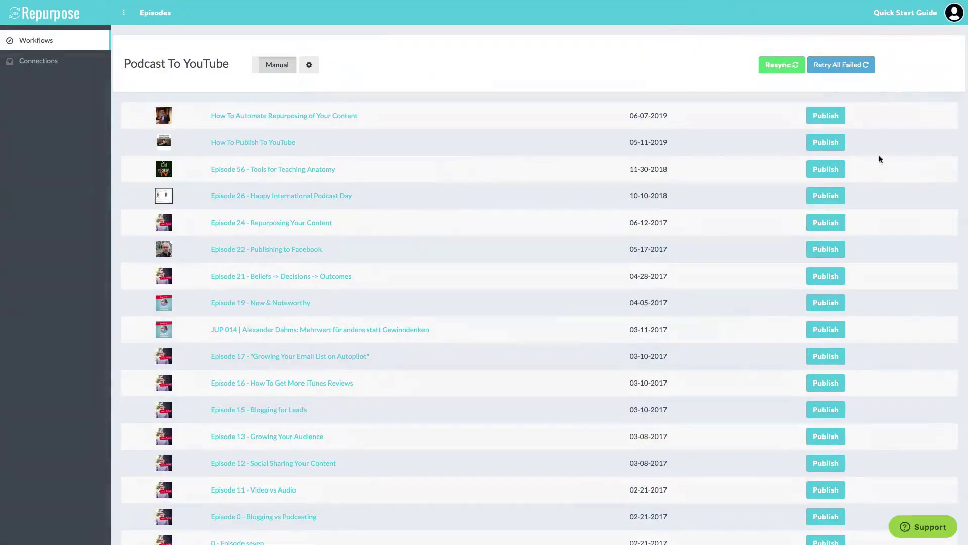
Publish the episode "How To Automate Repurposing of Your Content" to YouTube with its default title and description.
{"action": "left_click", "coordinate": [827, 119]}
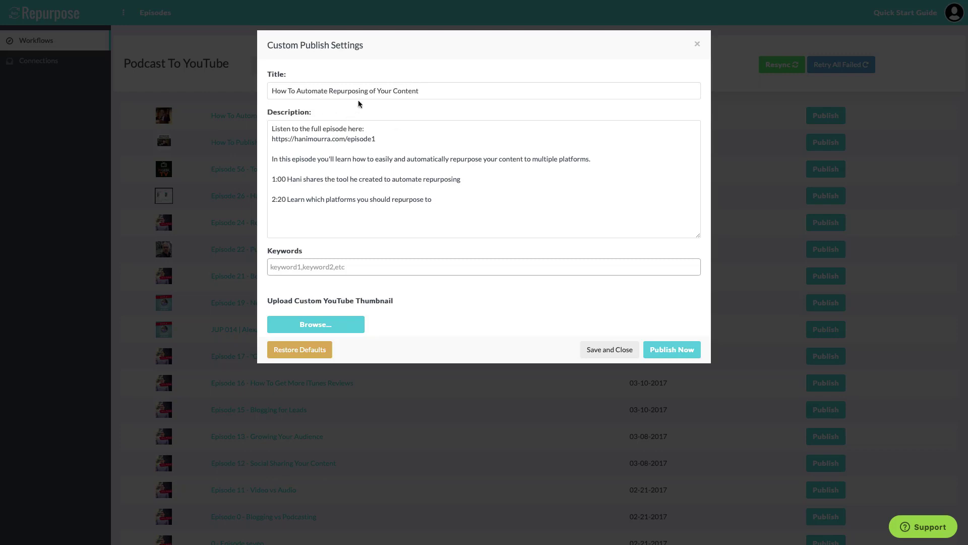
{"action": "mouse_move", "coordinate": [452, 200]}
{"action": "left_mouse_down"}
{"action": "mouse_move", "coordinate": [384, 168]}
{"action": "mouse_move", "coordinate": [447, 208]}
{"action": "left_mouse_up"}
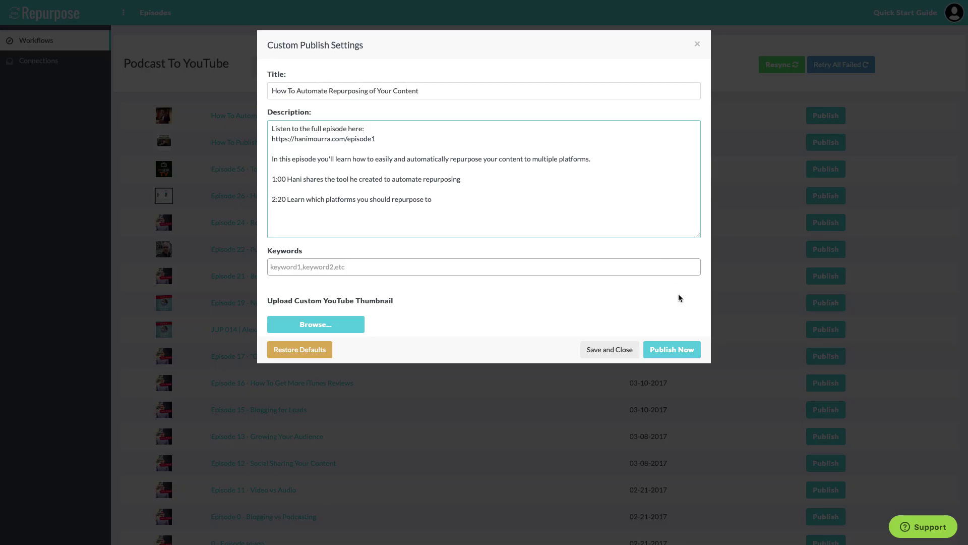
{"action": "left_click", "coordinate": [669, 347]}
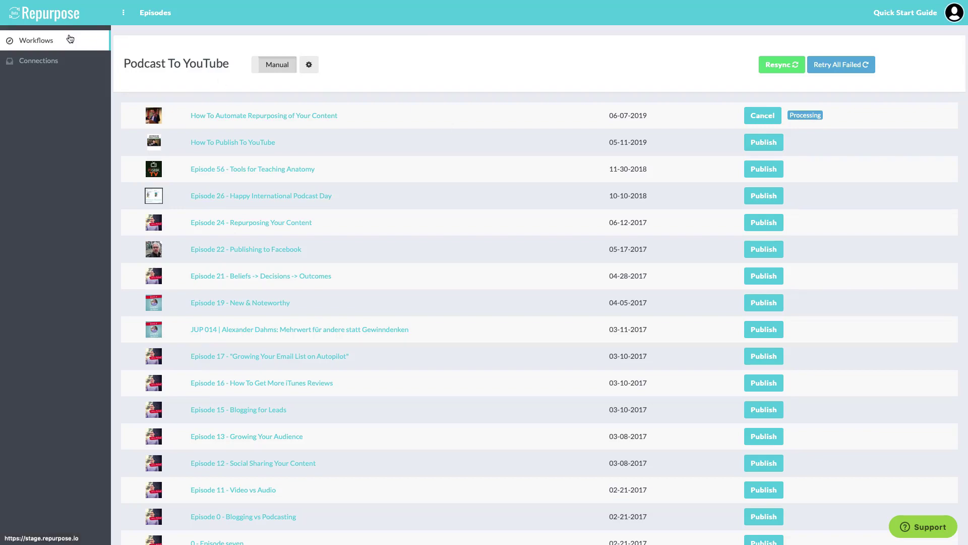
{"action": "key", "text": "ctrl+Right"}
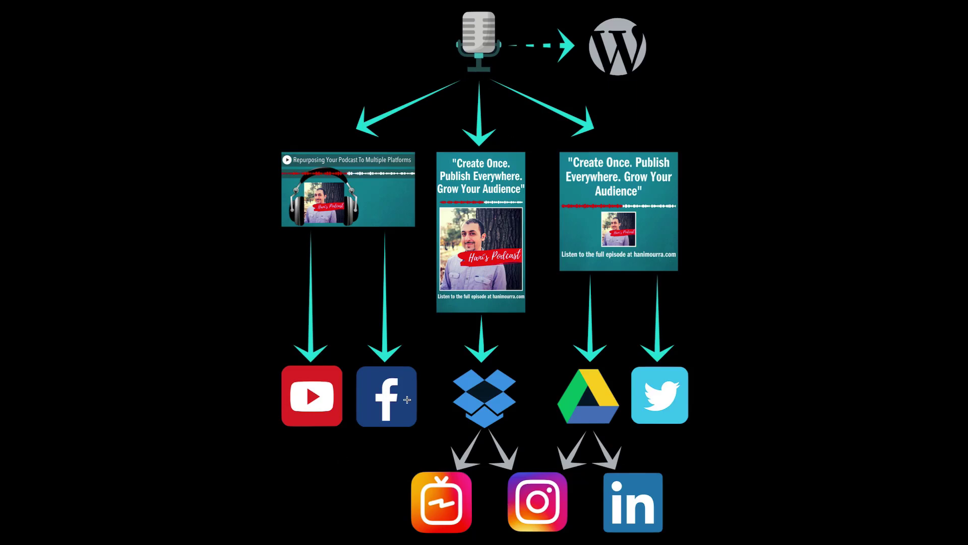
{"action": "key", "text": "ctrl+Left"}
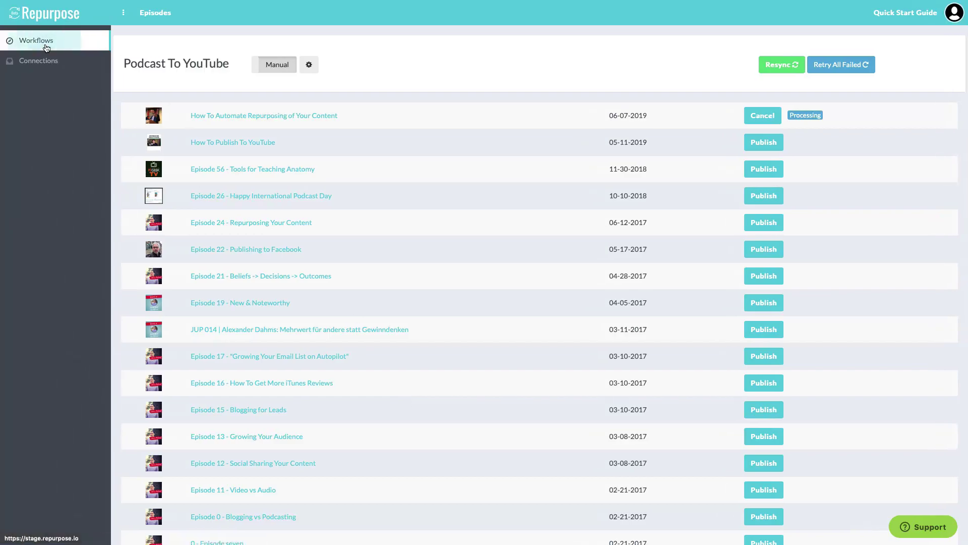
Start a new Repurpose workflow, name it "Podcast for Facebook", and continue to the input settings.
{"action": "left_click", "coordinate": [40, 40]}
{"action": "left_click", "coordinate": [217, 141]}
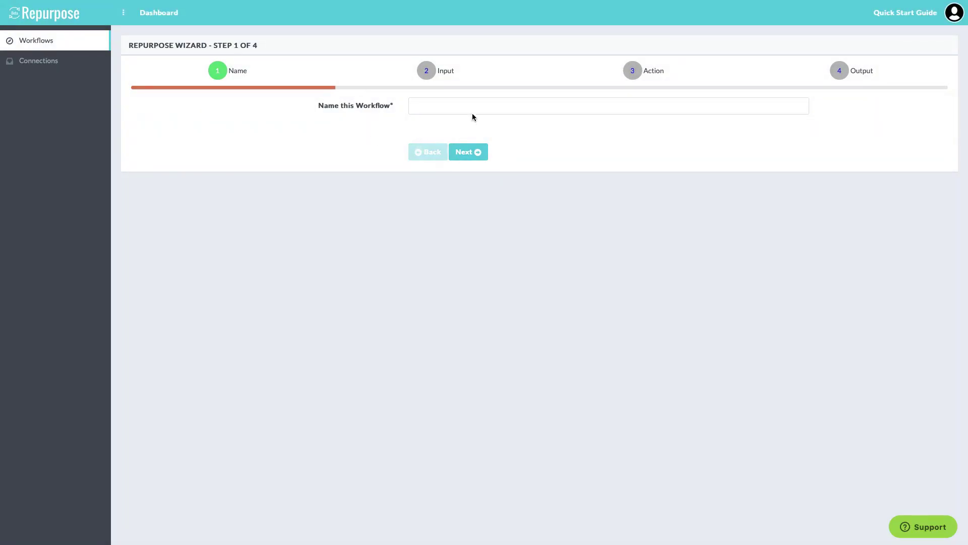
{"action": "left_click", "coordinate": [474, 108]}
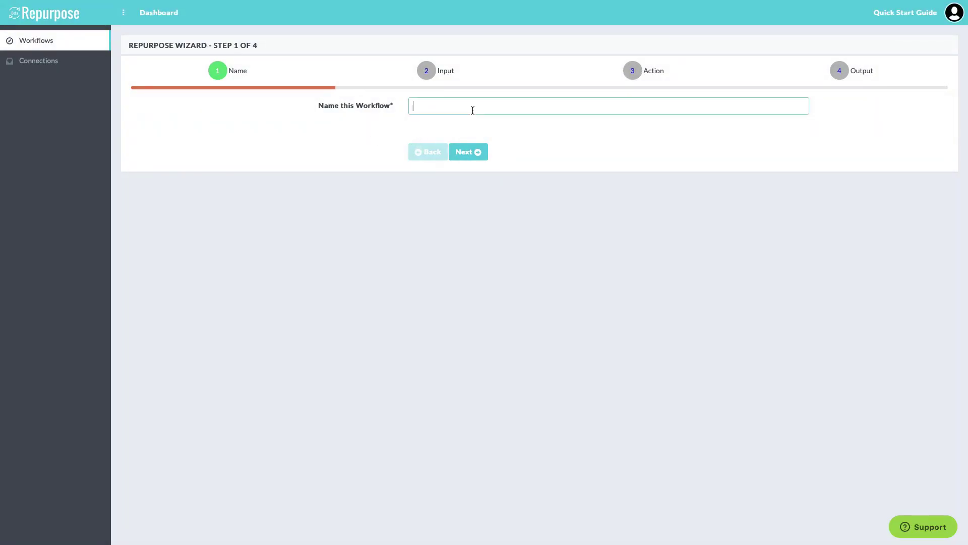
{"action": "type", "text": "H"}
{"action": "key", "text": "BackSpace"}
{"action": "type", "text": "Podcast for Facebook"}
{"action": "left_click", "coordinate": [468, 152]}
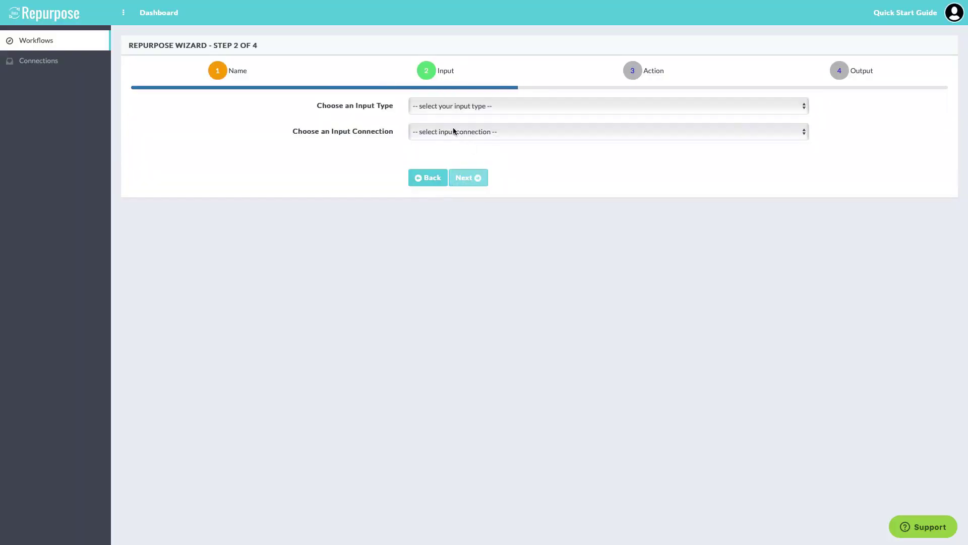
Set the input type to Audio Podcast Feed, keep the default podcast connection and action, and continue to the output settings.
{"action": "left_click", "coordinate": [436, 107]}
{"action": "left_click", "coordinate": [436, 117]}
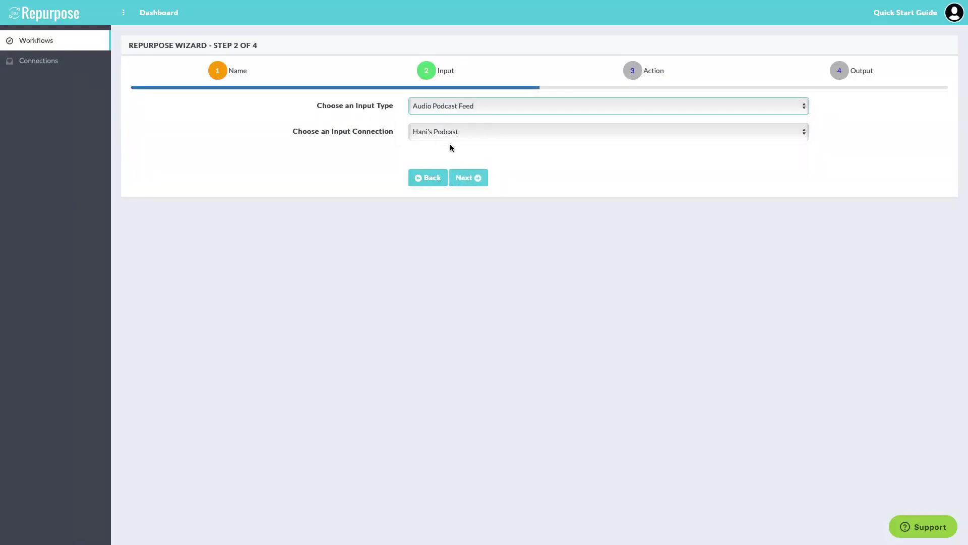
{"action": "left_click", "coordinate": [462, 178]}
{"action": "left_click", "coordinate": [469, 179]}
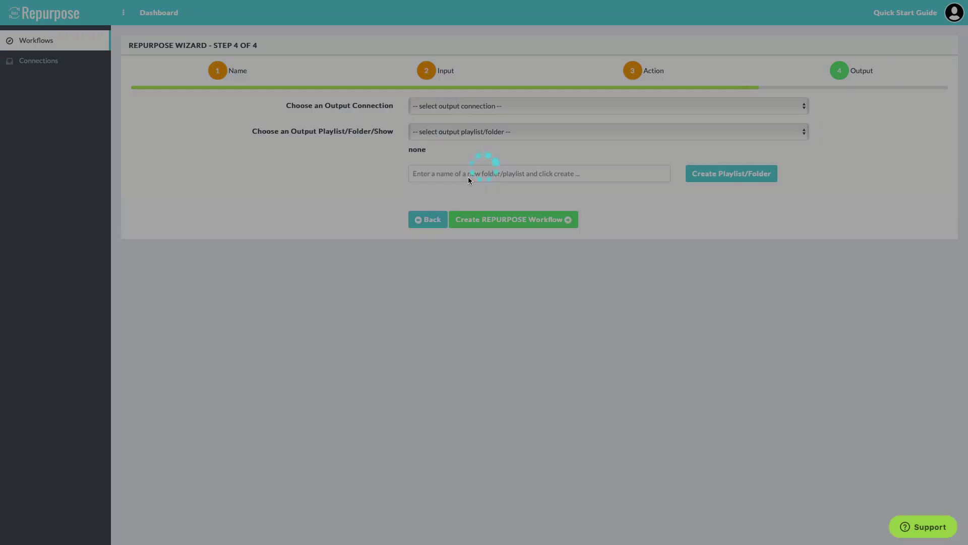
Set the output connection to the Facebook account and look at the available pages.
{"action": "left_click", "coordinate": [459, 106]}
{"action": "left_click", "coordinate": [459, 119]}
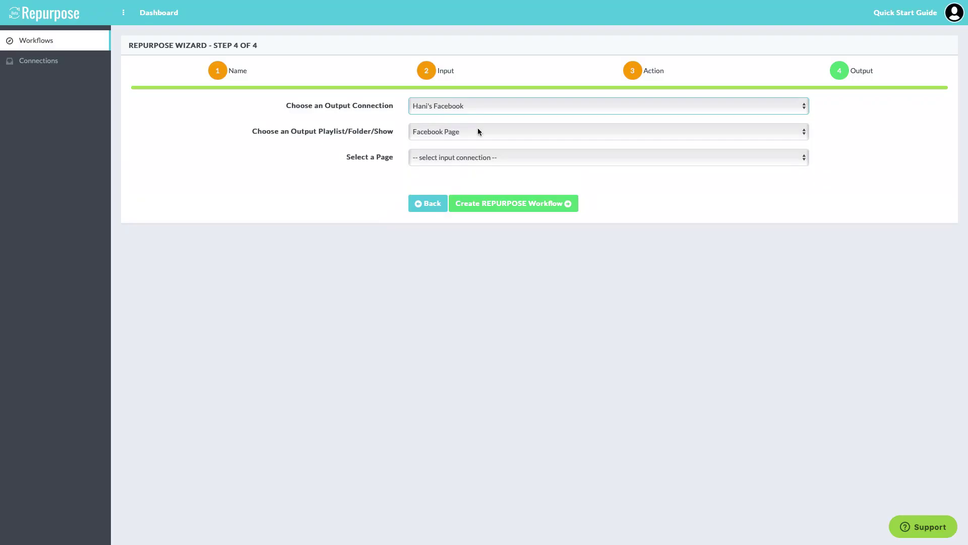
{"action": "left_click", "coordinate": [468, 156]}
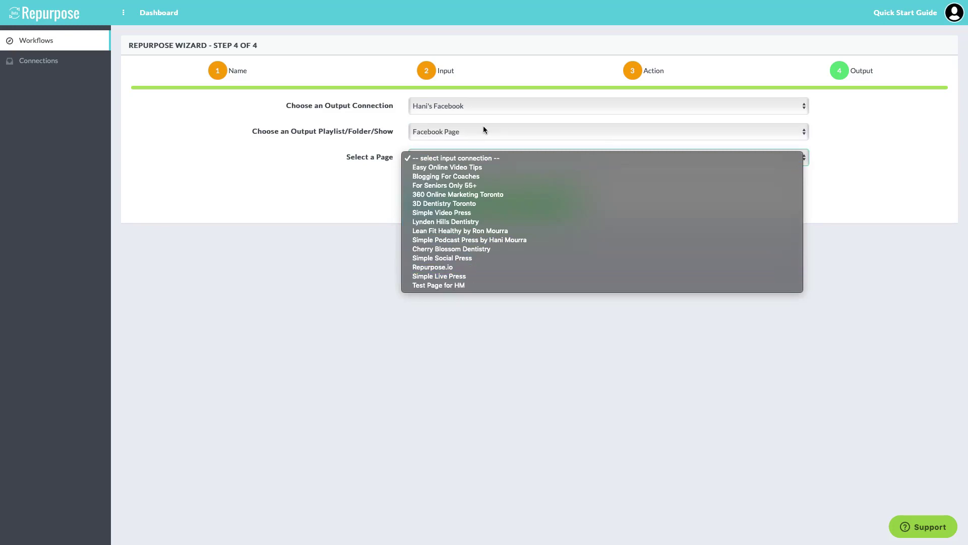
Switch the output to Facebook Group to look at the available groups, and return it to Facebook Page.
{"action": "left_click", "coordinate": [446, 137]}
{"action": "left_click", "coordinate": [445, 138]}
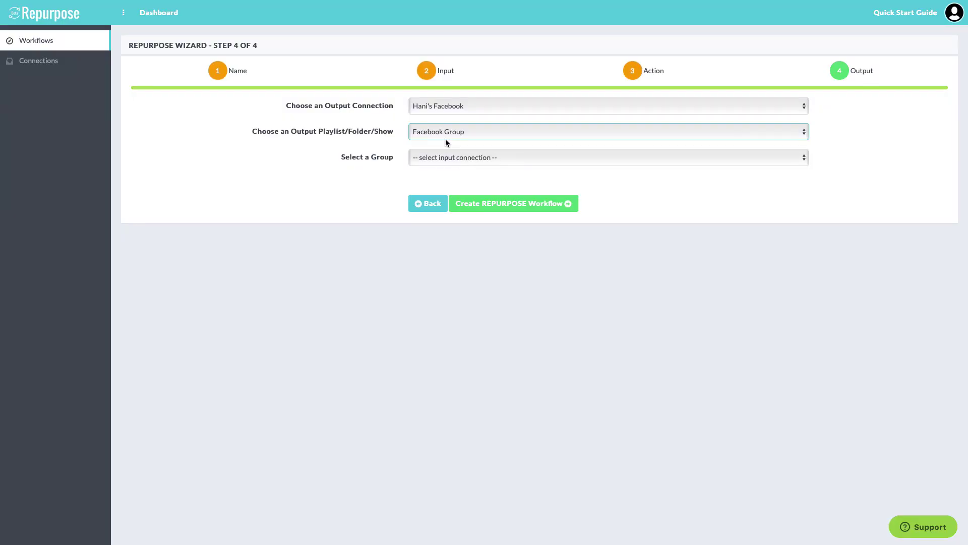
{"action": "left_click", "coordinate": [459, 158]}
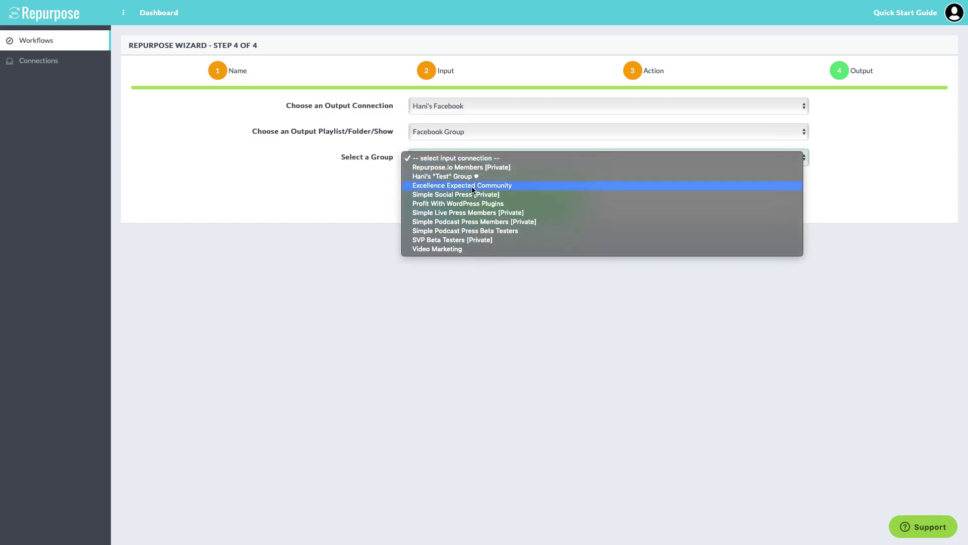
{"action": "left_click", "coordinate": [452, 133]}
{"action": "left_click", "coordinate": [452, 133]}
{"action": "left_click", "coordinate": [451, 124]}
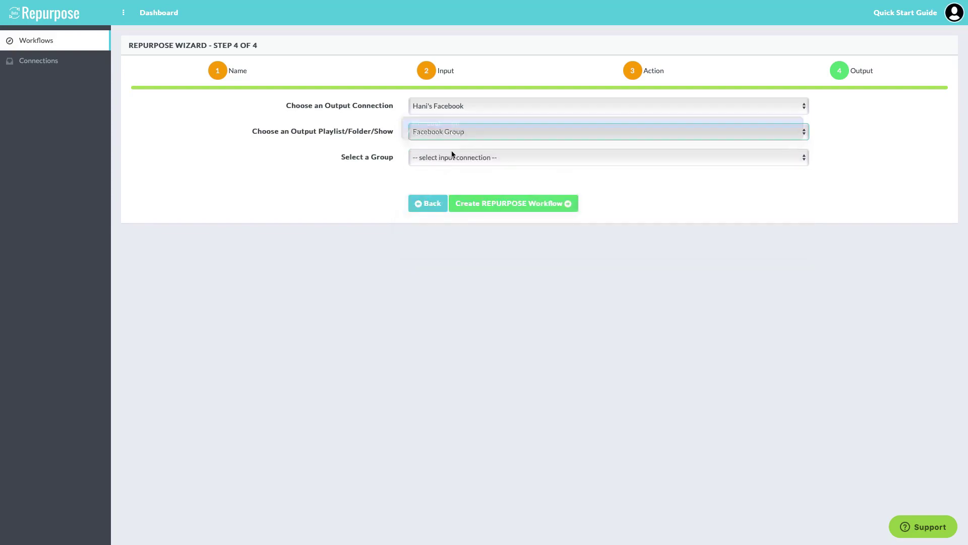
Select Test Page for HM as the Facebook page and create the workflow.
{"action": "left_click", "coordinate": [453, 161]}
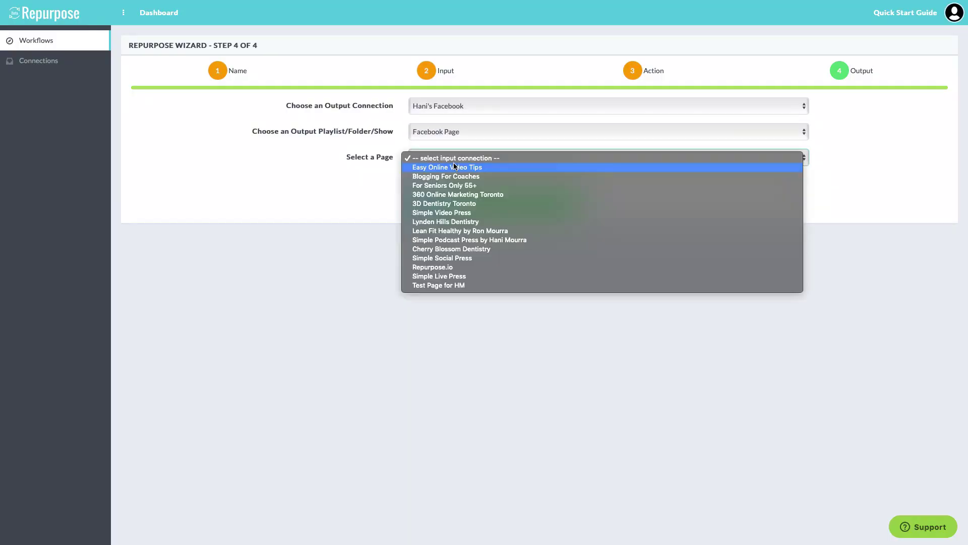
{"action": "left_click", "coordinate": [439, 285]}
{"action": "left_click", "coordinate": [522, 210]}
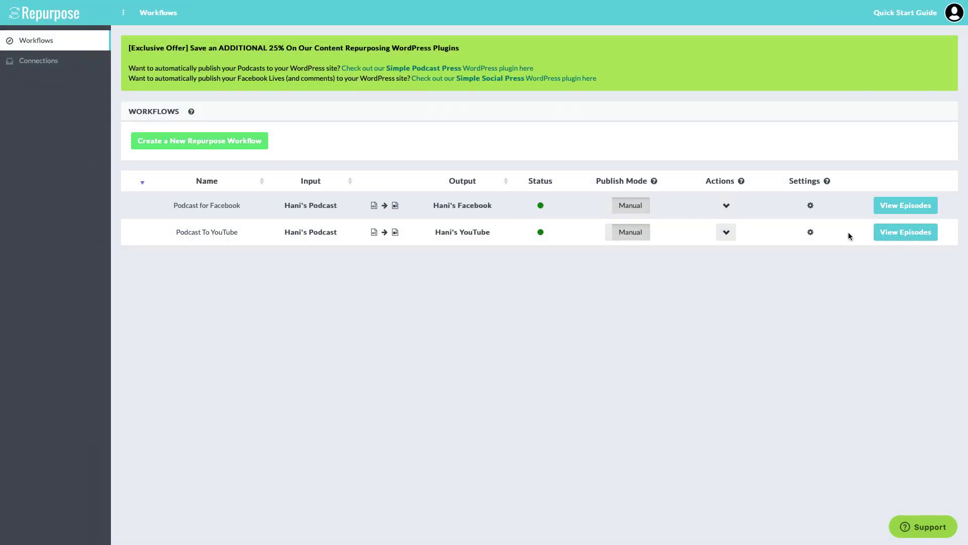
Open the Podcast for Facebook episodes and check the custom publish settings of "How To Automate Repurposing of Your Content" without publishing.
{"action": "left_click", "coordinate": [891, 235]}
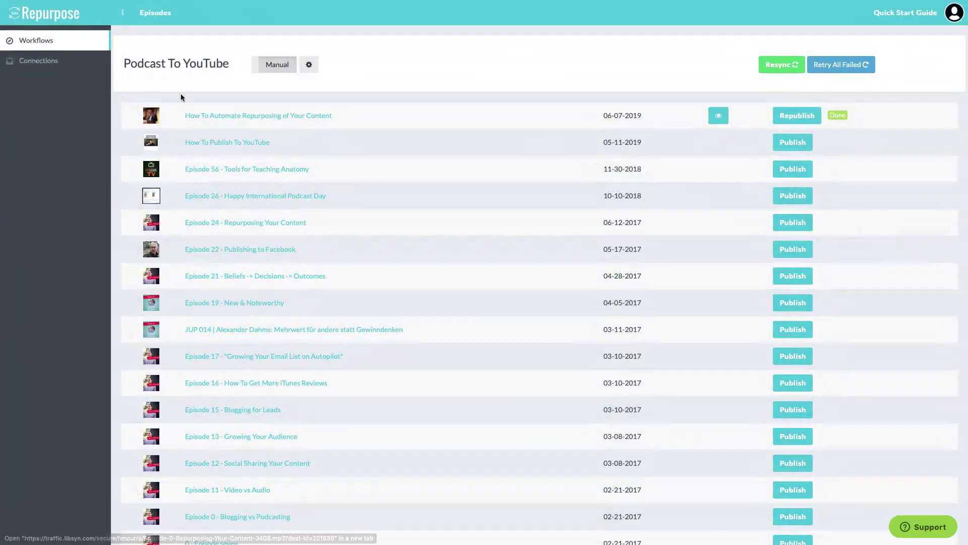
{"action": "left_click", "coordinate": [38, 41]}
{"action": "left_click", "coordinate": [901, 207]}
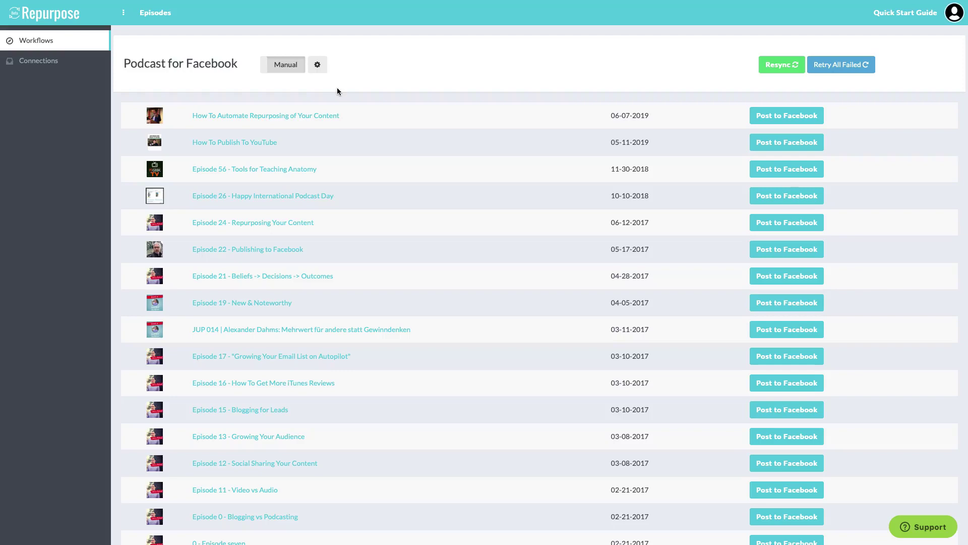
{"action": "left_click", "coordinate": [789, 115]}
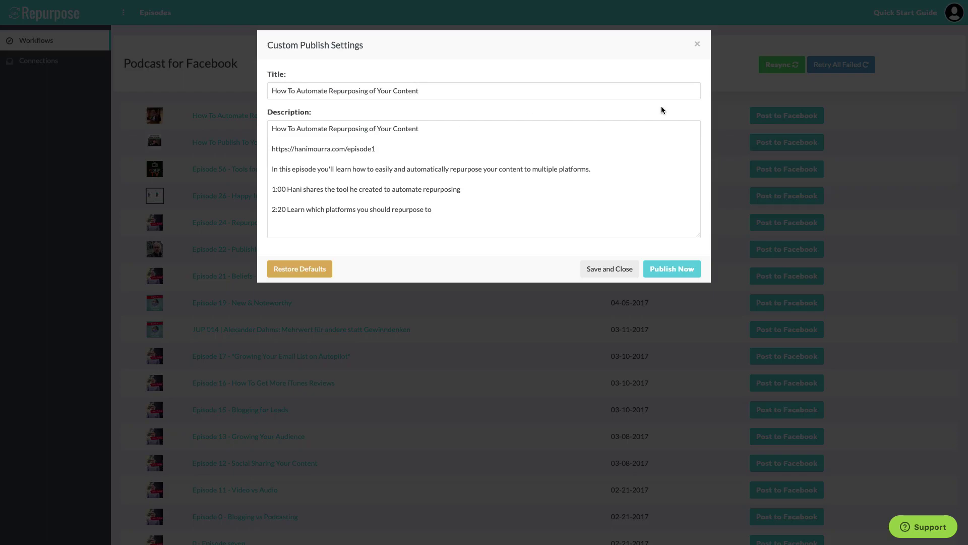
{"action": "left_click", "coordinate": [696, 45]}
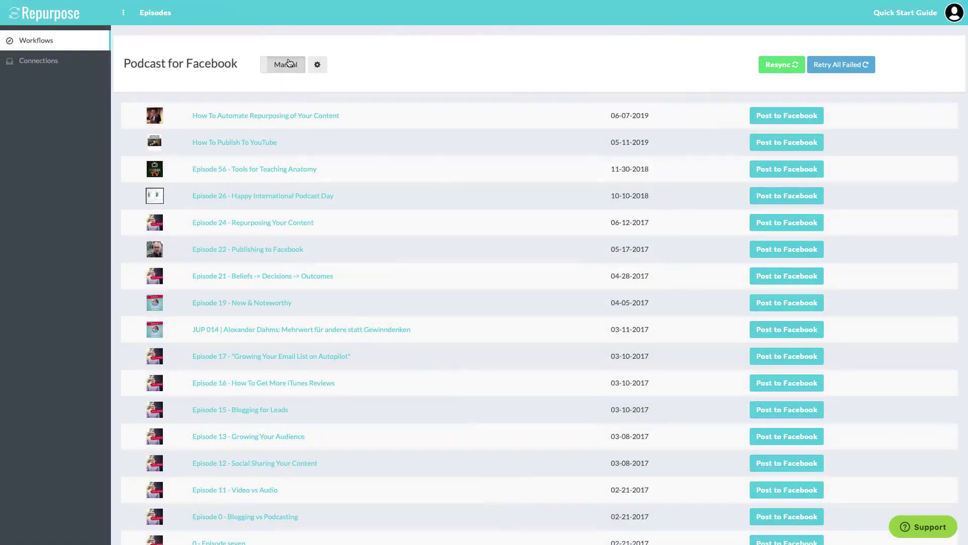
Return to the Podcast To YouTube episodes and view the published "How To Automate Repurposing of Your Content" video on YouTube.
{"action": "left_click", "coordinate": [22, 41]}
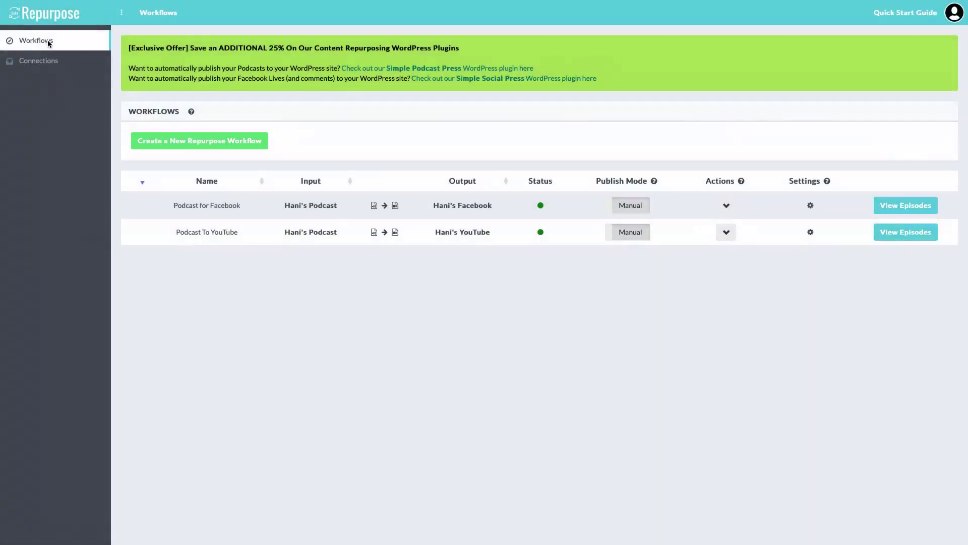
{"action": "left_click", "coordinate": [909, 232]}
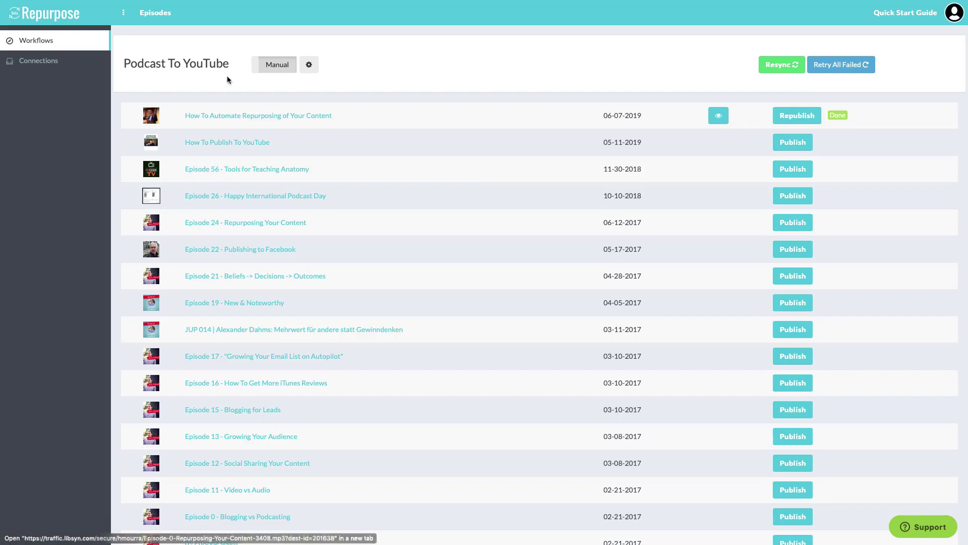
{"action": "double_click", "coordinate": [211, 65]}
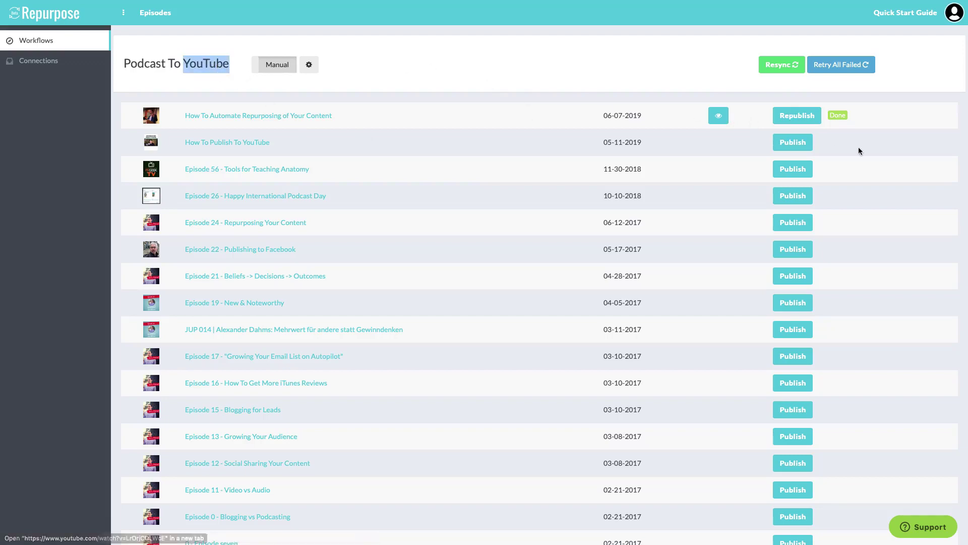
{"action": "left_click", "coordinate": [720, 116]}
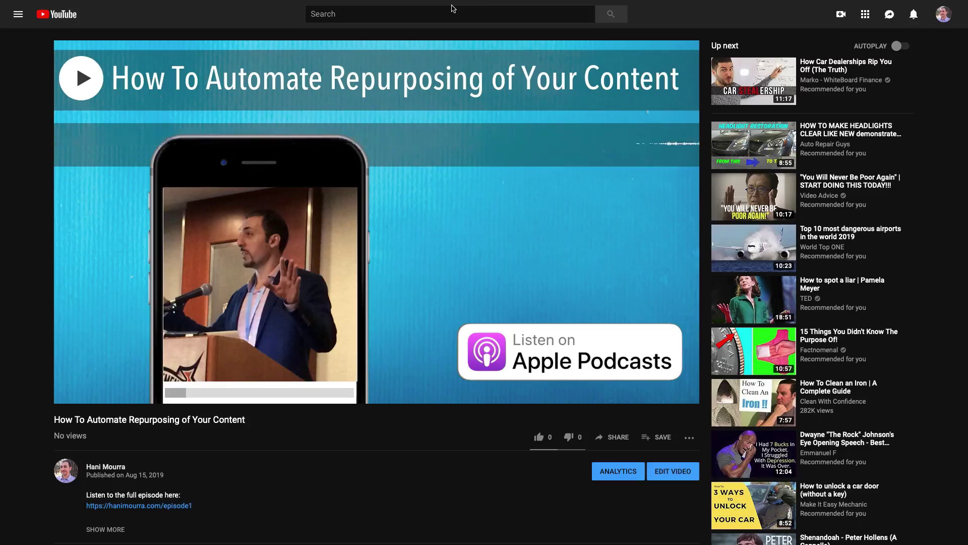
Read the full expanded description of the published YouTube video and pause its playback.
{"action": "scroll", "coordinate": [165, 460], "scroll_direction": "down", "scroll_amount": 1}
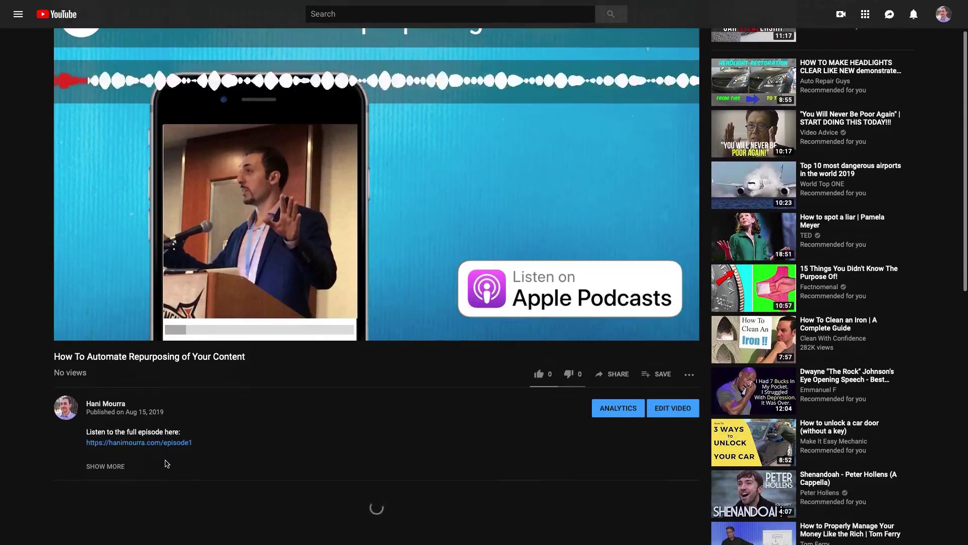
{"action": "left_click", "coordinate": [108, 467]}
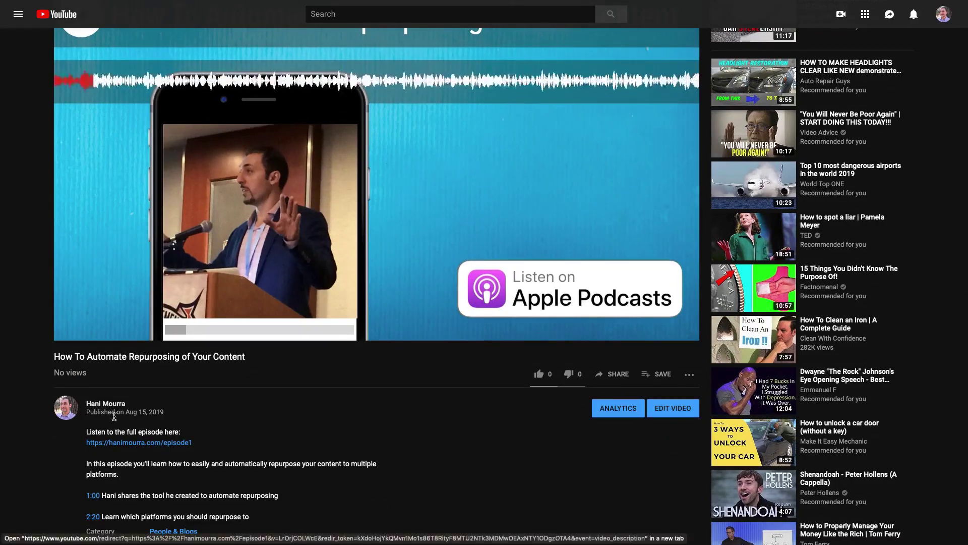
{"action": "scroll", "coordinate": [134, 462], "scroll_direction": "down", "scroll_amount": 1}
{"action": "scroll", "coordinate": [134, 462], "scroll_direction": "down", "scroll_amount": 1}
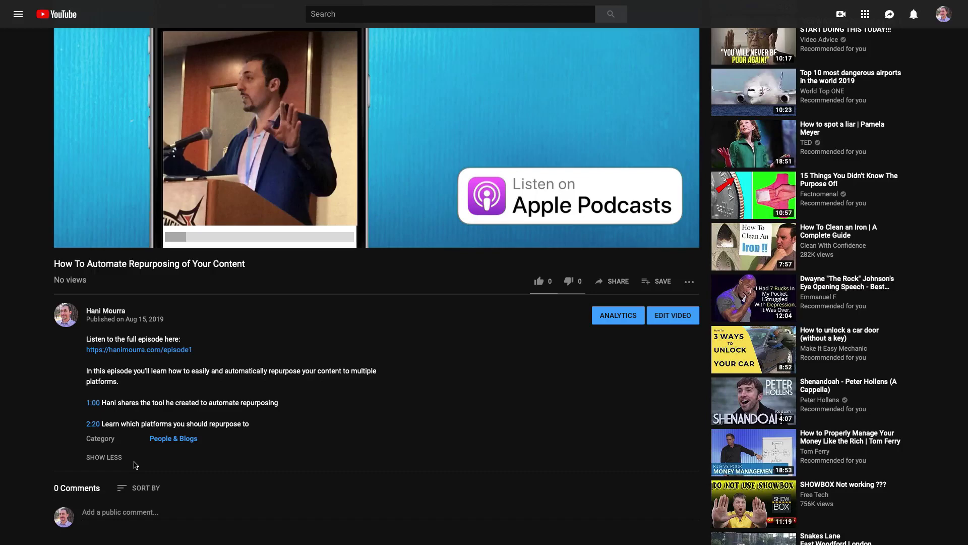
{"action": "scroll", "coordinate": [172, 396], "scroll_direction": "up", "scroll_amount": 1}
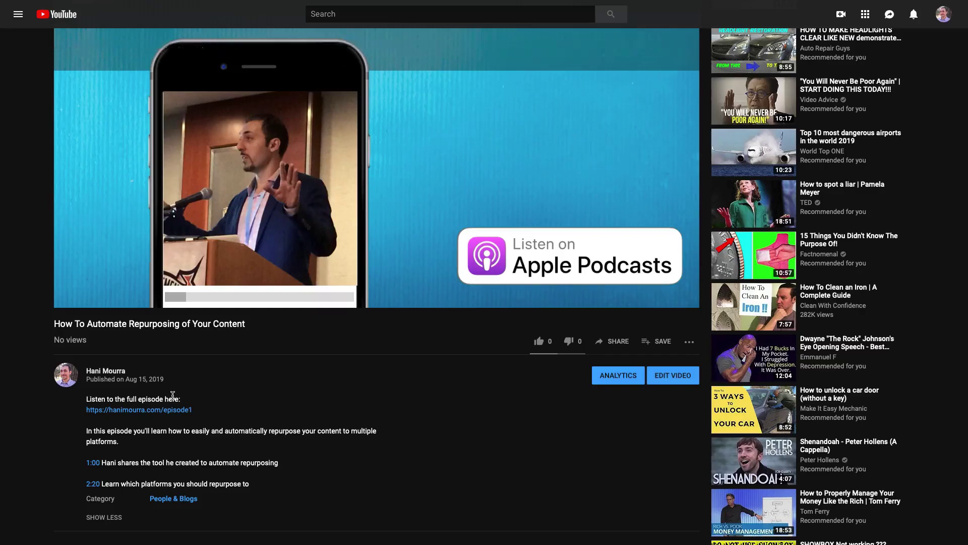
{"action": "scroll", "coordinate": [173, 395], "scroll_direction": "up", "scroll_amount": 2}
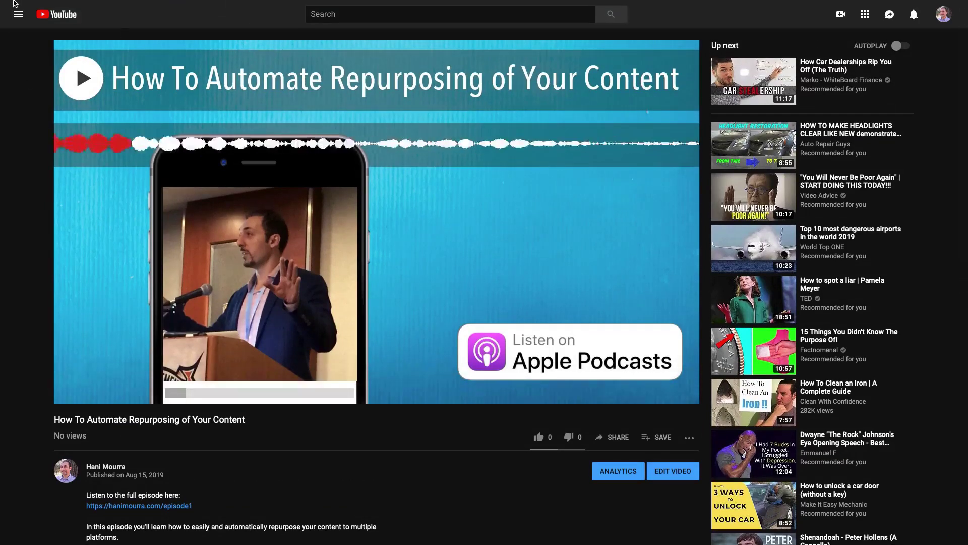
{"action": "mouse_move", "coordinate": [29, 10]}
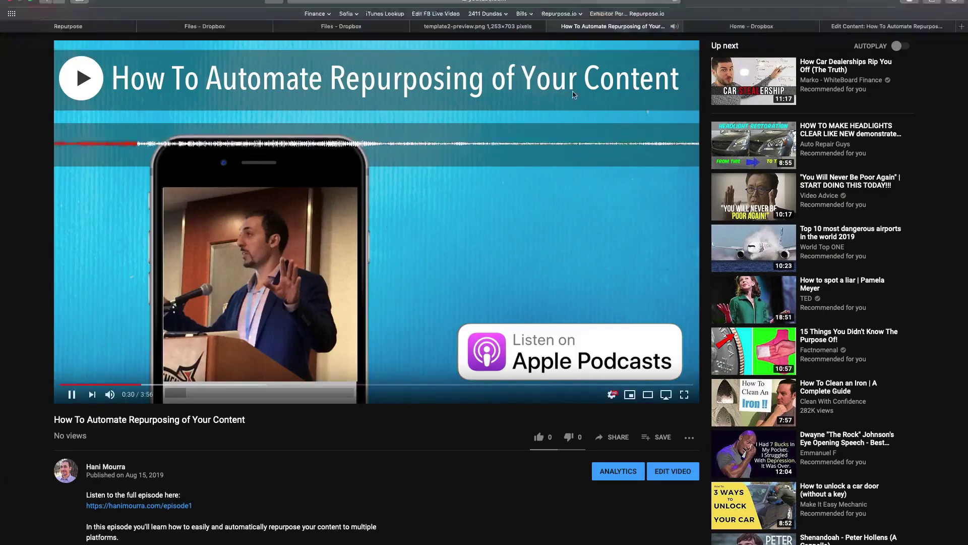
{"action": "left_click", "coordinate": [71, 395]}
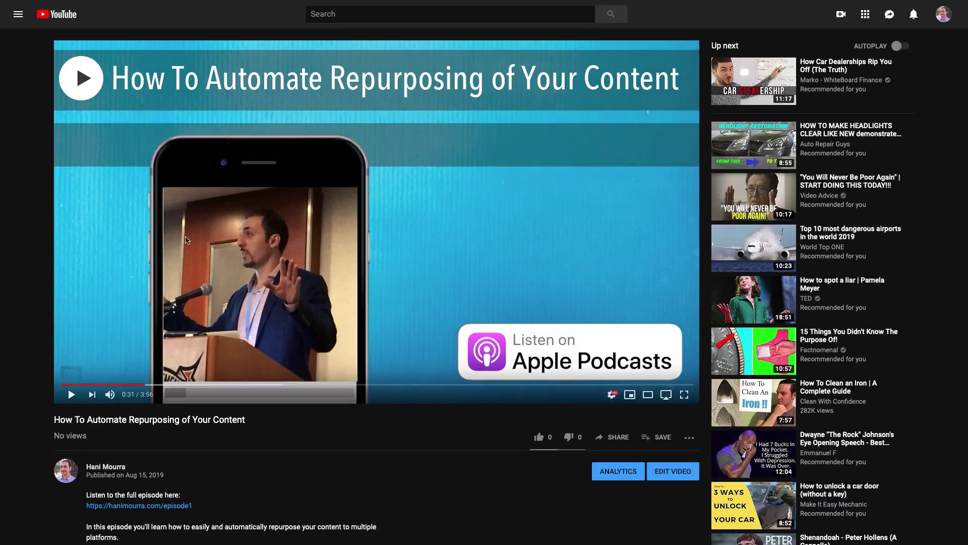
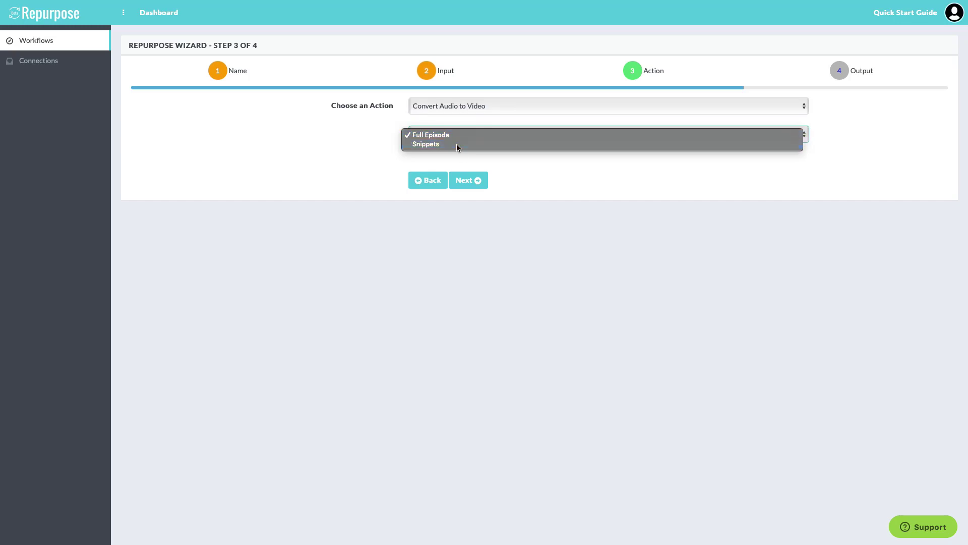
Create the workflow with Convert Audio to Video set to Snippets and the Dropbox connection as output.
{"action": "left_click", "coordinate": [456, 143]}
{"action": "left_click", "coordinate": [462, 181]}
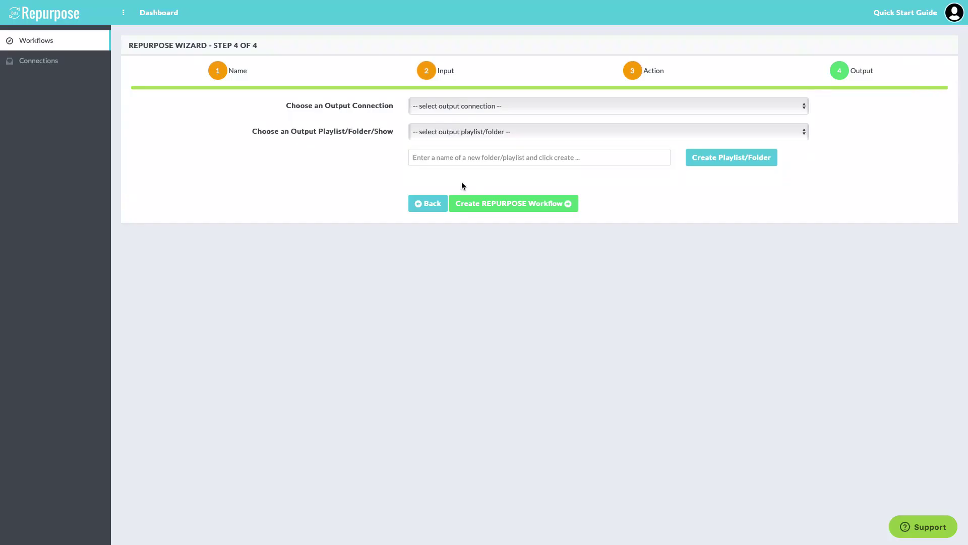
{"action": "left_click", "coordinate": [471, 107]}
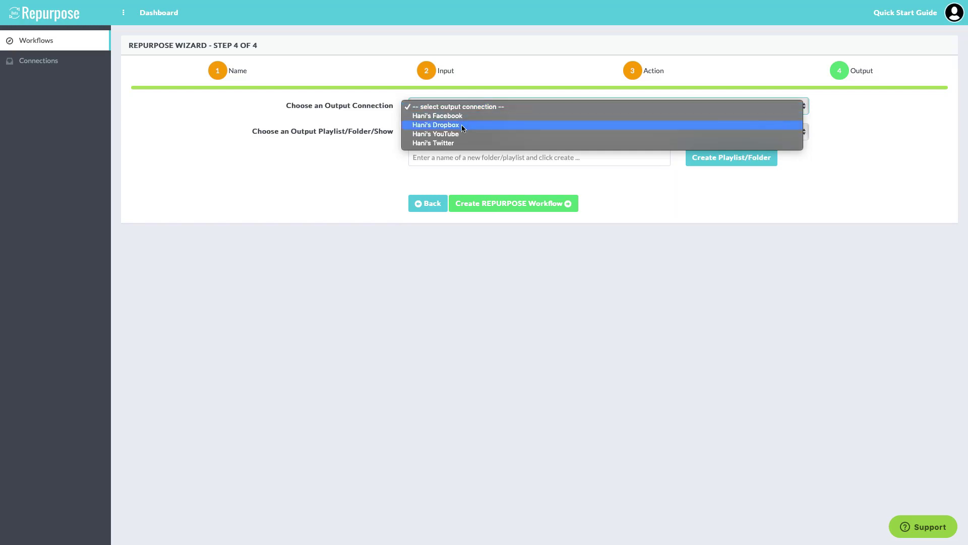
{"action": "left_click", "coordinate": [461, 125]}
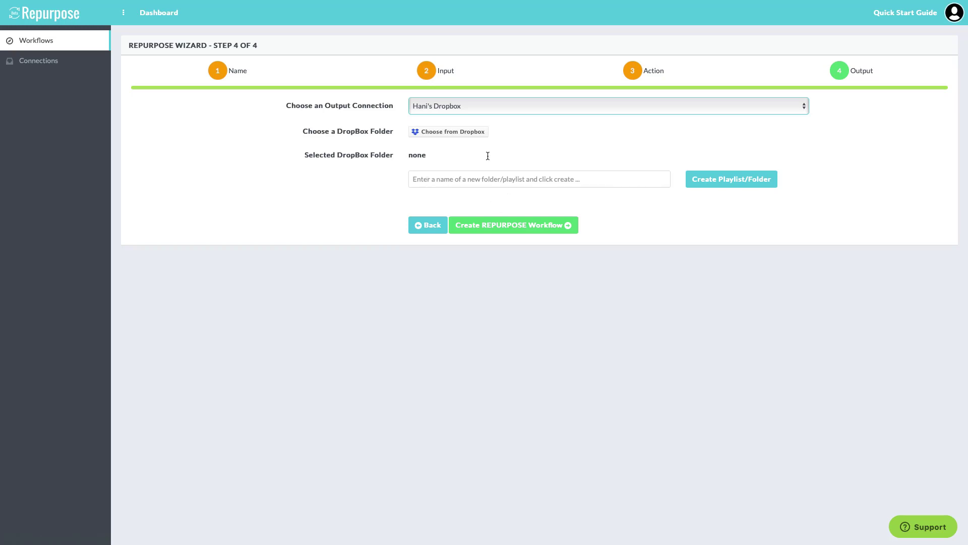
{"action": "left_click", "coordinate": [521, 227]}
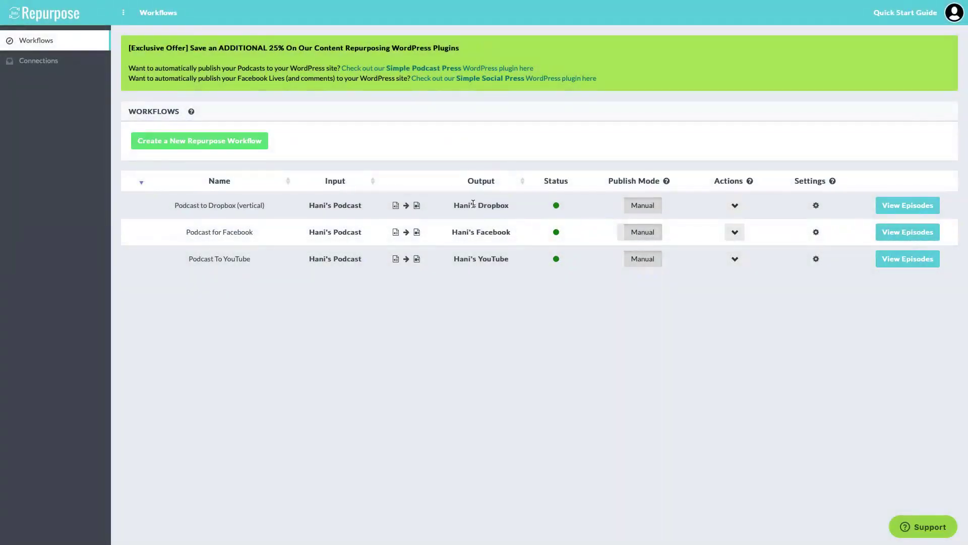
Open the episodes of the Podcast to Dropbox (vertical) workflow and look through their snippets.
{"action": "left_click", "coordinate": [925, 210]}
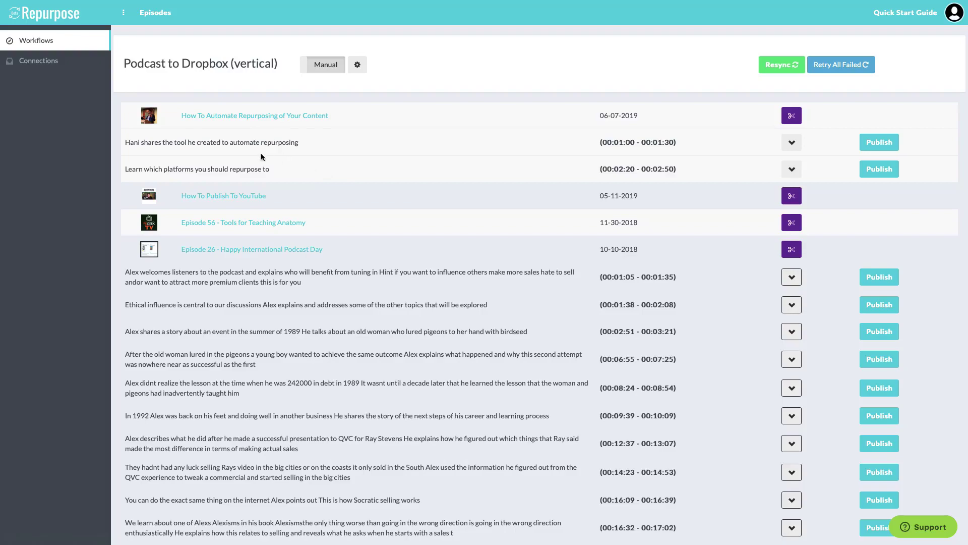
{"action": "scroll", "coordinate": [376, 293], "scroll_direction": "down", "scroll_amount": 20}
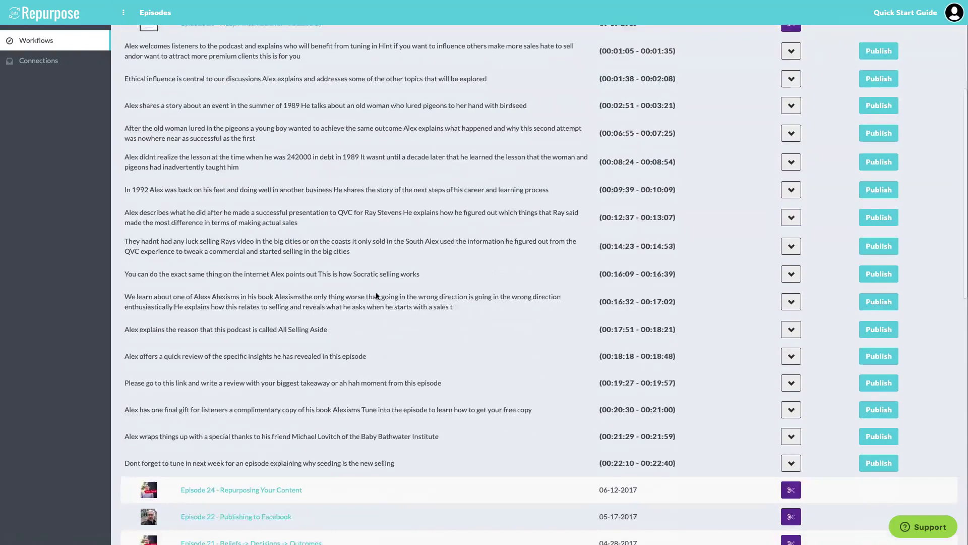
{"action": "scroll", "coordinate": [377, 293], "scroll_direction": "down", "scroll_amount": 3}
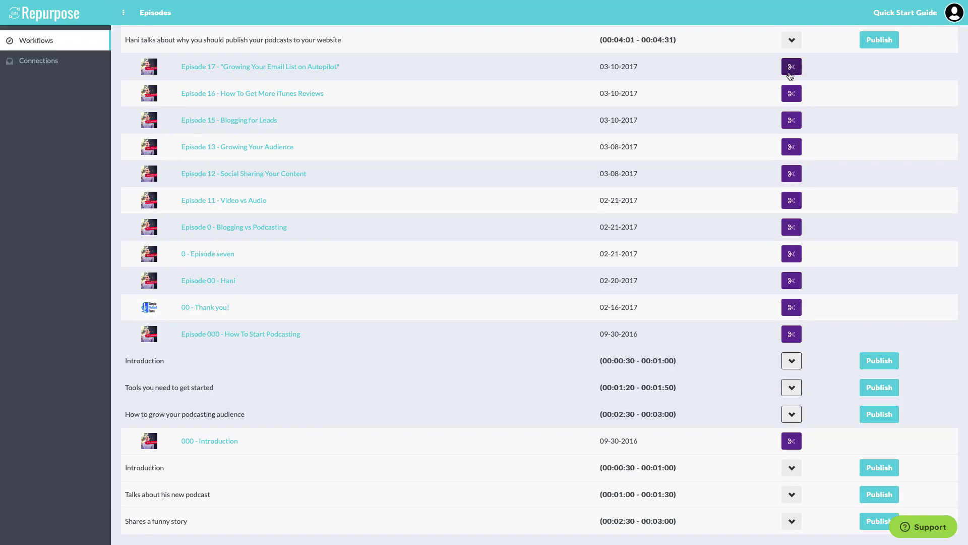
{"action": "scroll", "coordinate": [671, 90], "scroll_direction": "up", "scroll_amount": 10}
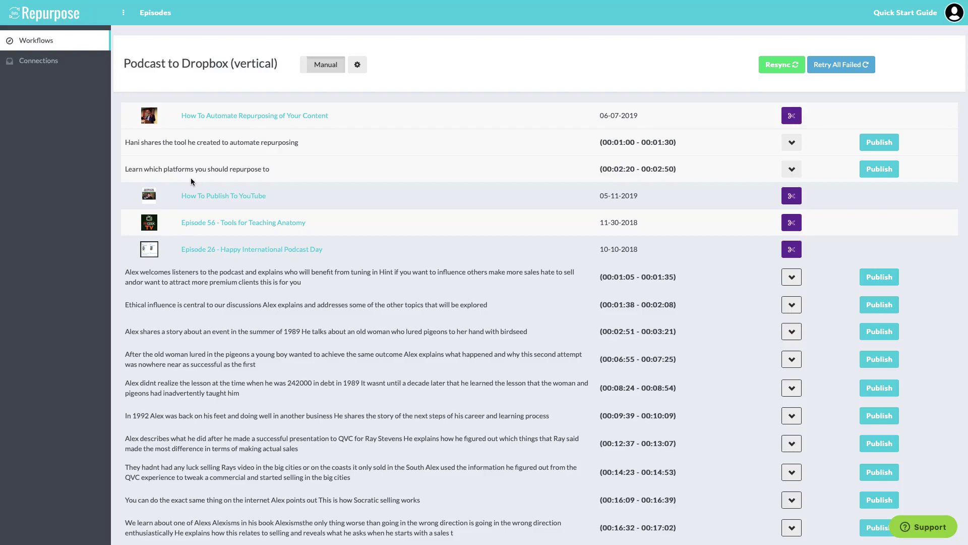
Check the timestamped lines in the Libsyn description of "How To Automate Repurposing of Your Content" and return to the Repurpose episodes.
{"action": "mouse_move", "coordinate": [170, 2]}
{"action": "left_click", "coordinate": [882, 50]}
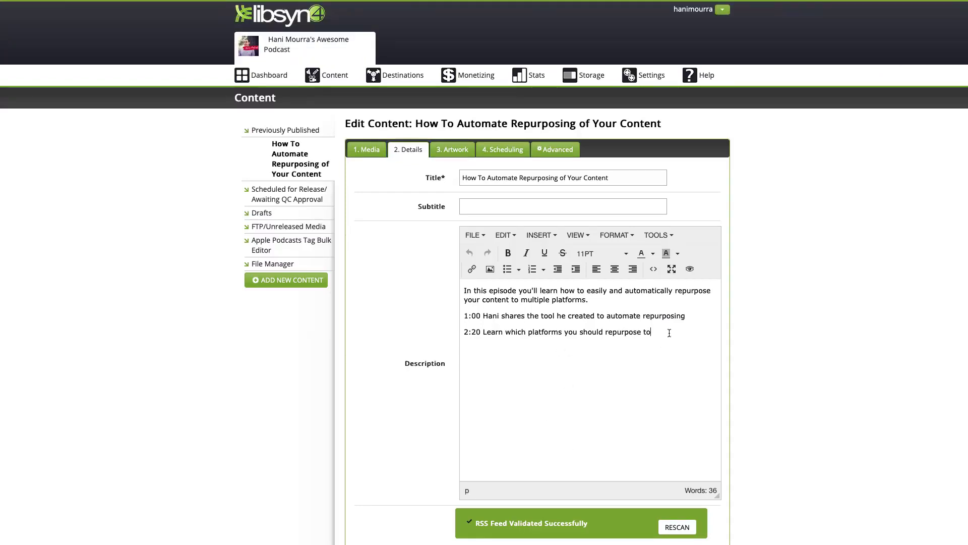
{"action": "left_click_drag", "start_coordinate": [664, 335], "coordinate": [449, 304]}
{"action": "left_click", "coordinate": [531, 363]}
{"action": "left_click", "coordinate": [86, 53]}
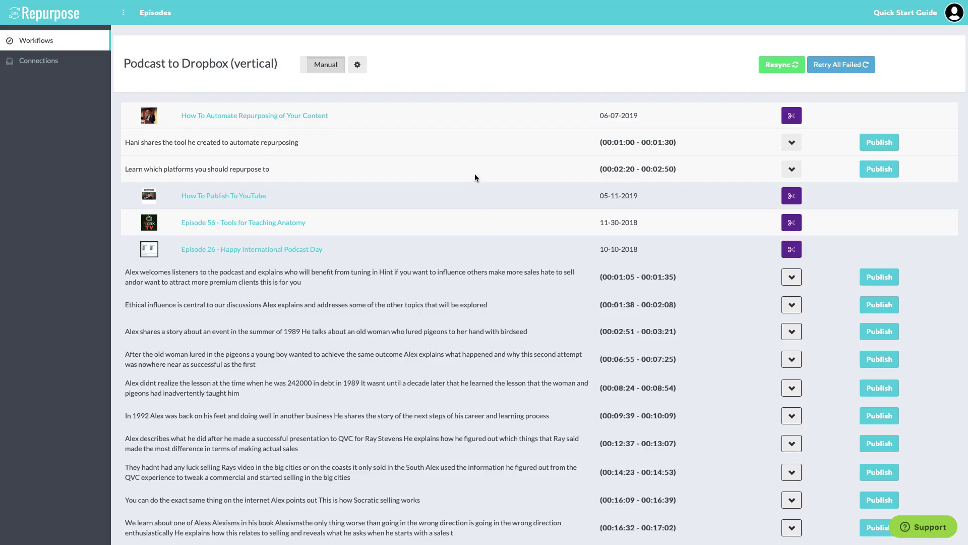
Start a new snippet of "How To Automate Repurposing of Your Content" and set its range from 00:01:05 to 00:01:33 on the waveform.
{"action": "left_click", "coordinate": [792, 116]}
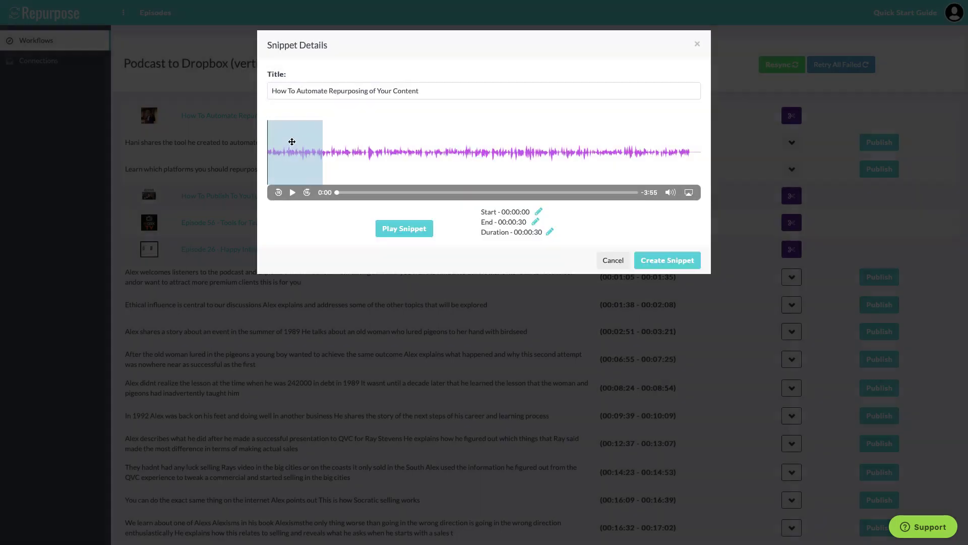
{"action": "left_click_drag", "start_coordinate": [291, 140], "coordinate": [452, 119]}
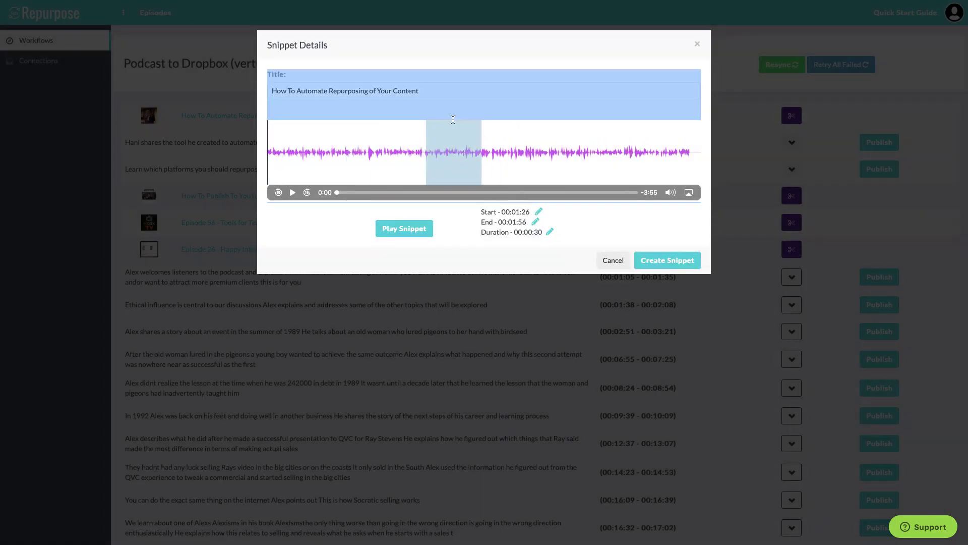
{"action": "left_click", "coordinate": [474, 142]}
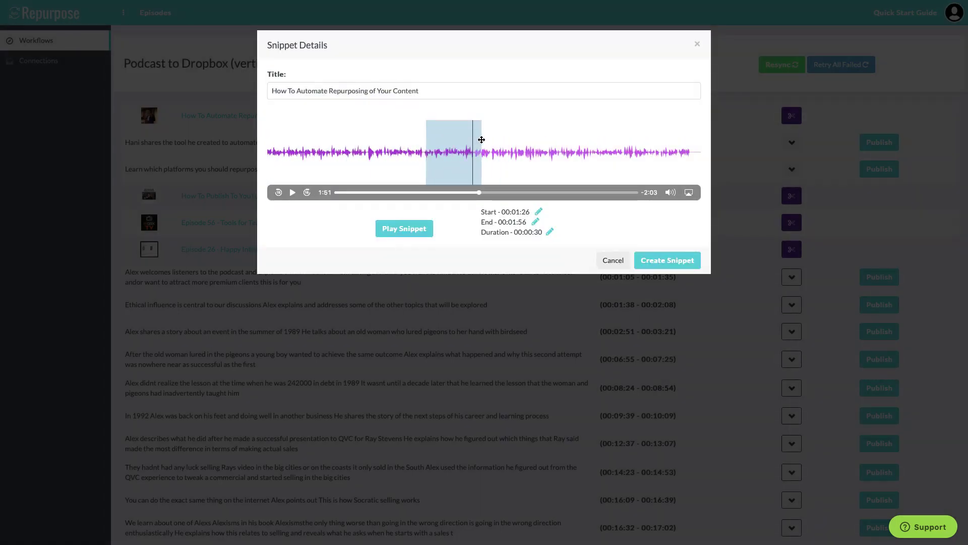
{"action": "left_click_drag", "start_coordinate": [481, 138], "coordinate": [417, 142]}
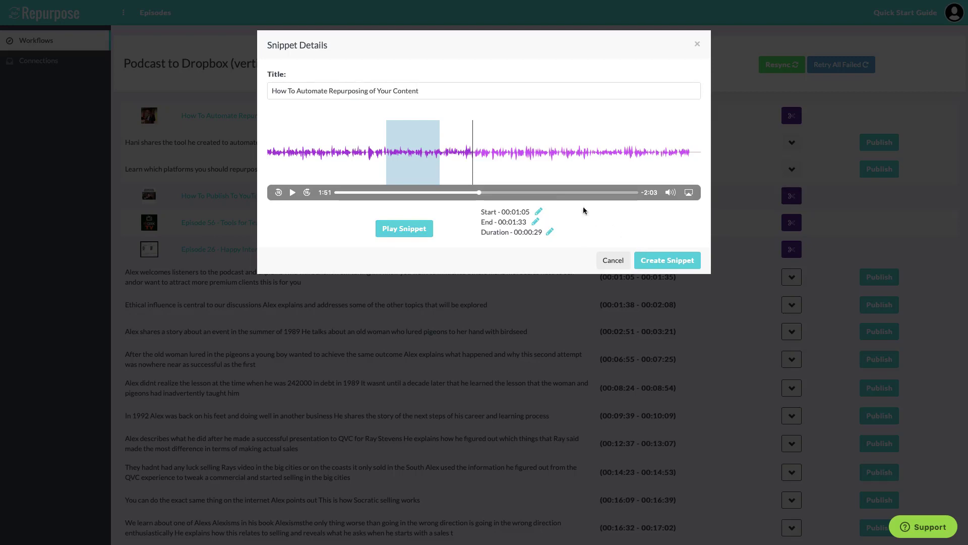
Replace the snippet title with "Bob Share In Shares Something Cool" in quotation marks and create the snippet.
{"action": "left_click_drag", "start_coordinate": [431, 86], "coordinate": [262, 87]}
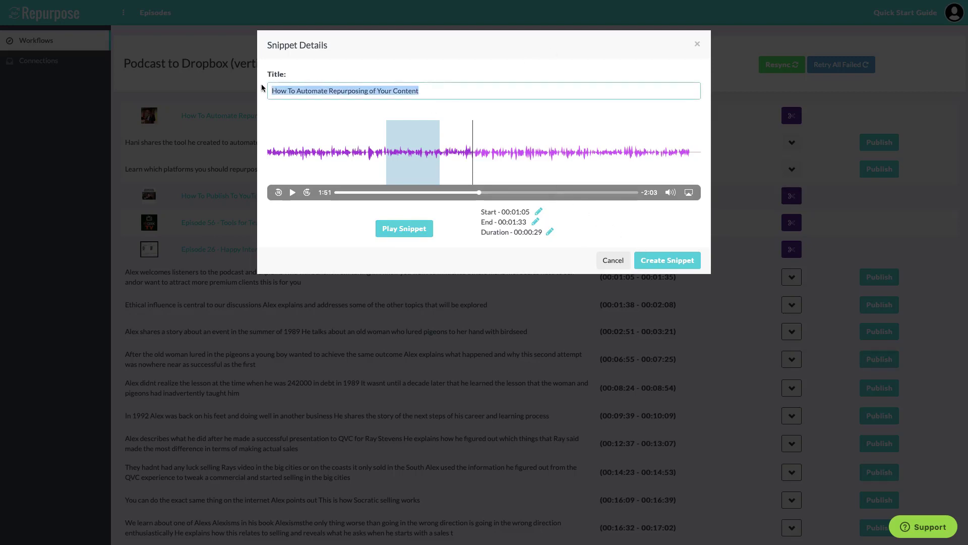
{"action": "type", "text": "\""}
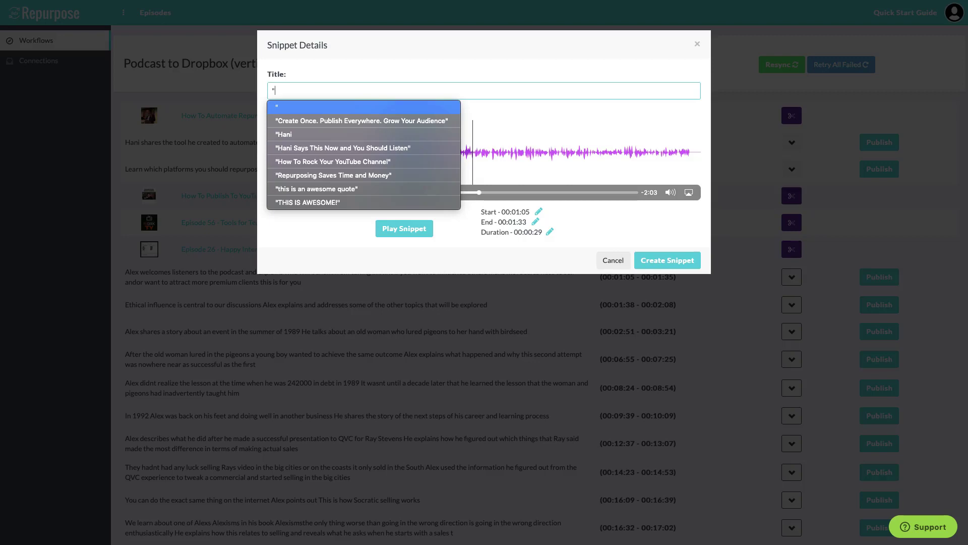
{"action": "type", "text": "Bob "}
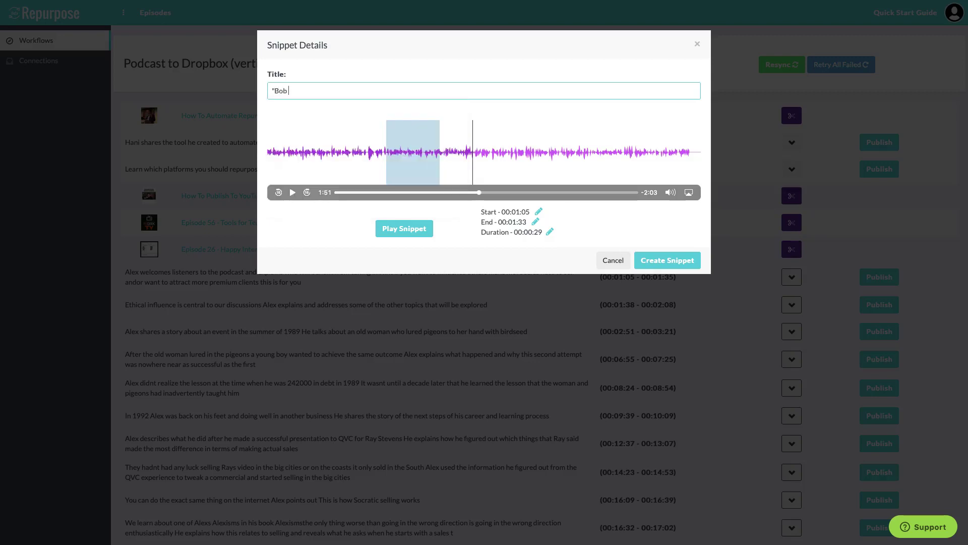
{"action": "type", "text": "Share In Shares\""}
{"action": "key", "text": "BackSpace"}
{"action": "type", "text": "T"}
{"action": "key", "text": "BackSpace"}
{"action": "type", "text": "Something Cool"}
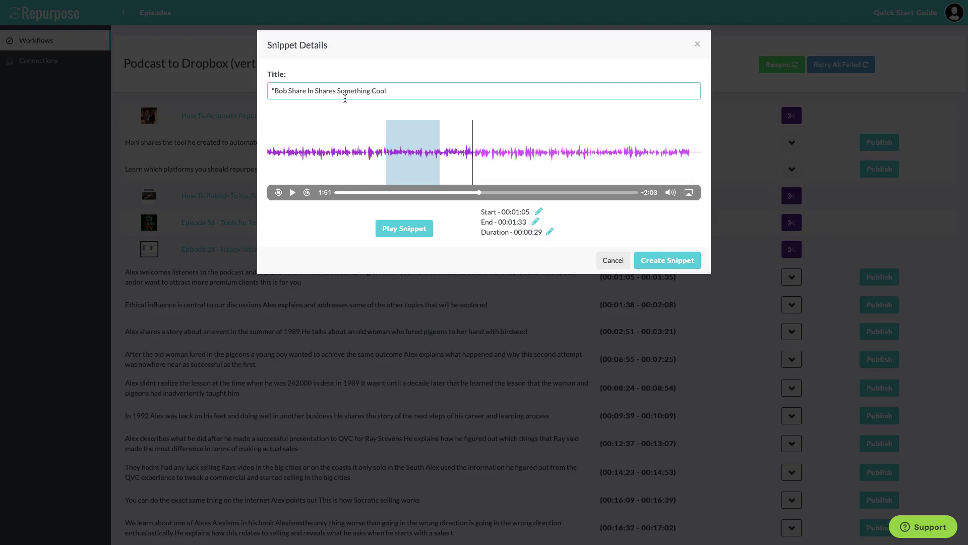
{"action": "type", "text": "\""}
{"action": "left_click", "coordinate": [681, 263]}
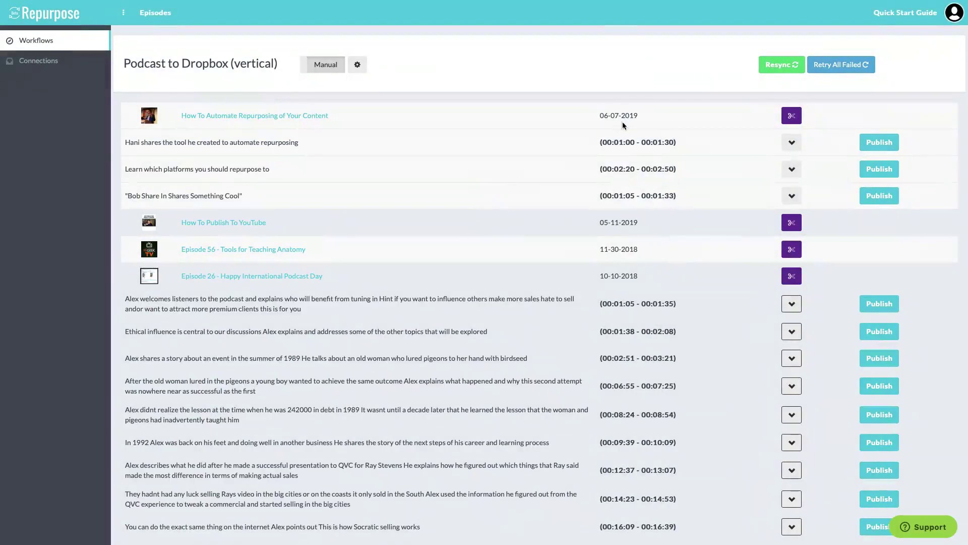
Check the custom publish settings of the "Bob Share In Shares Something Cool" snippet without publishing it.
{"action": "left_click", "coordinate": [881, 195]}
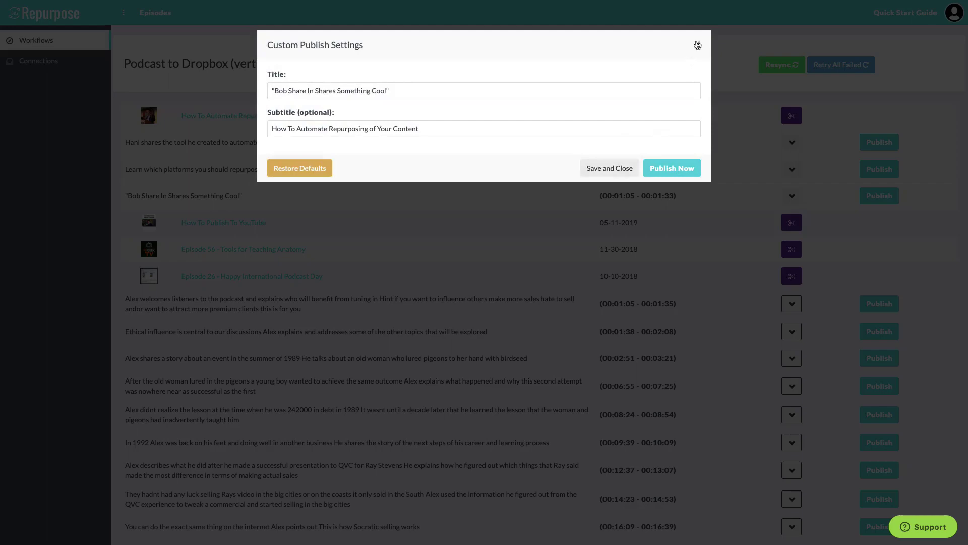
{"action": "left_click", "coordinate": [697, 46]}
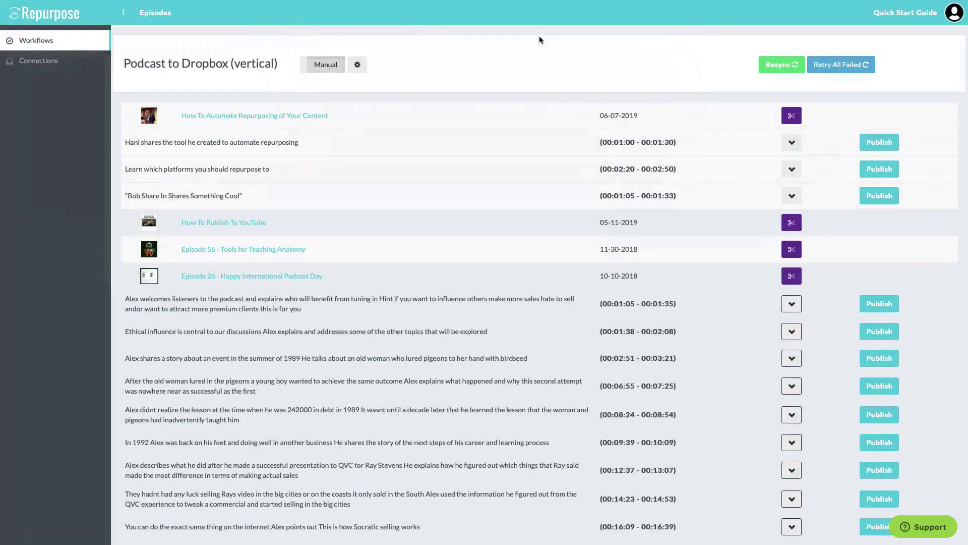
Open the settings of the Podcast to Dropbox (vertical) workflow and preview the starry dark-blue vertical template.
{"action": "left_click", "coordinate": [358, 69]}
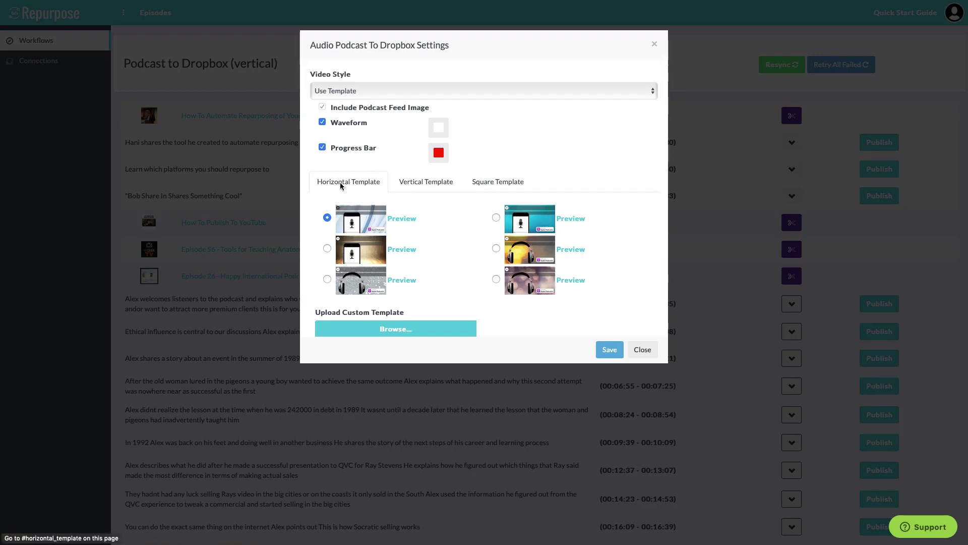
{"action": "left_click", "coordinate": [434, 184]}
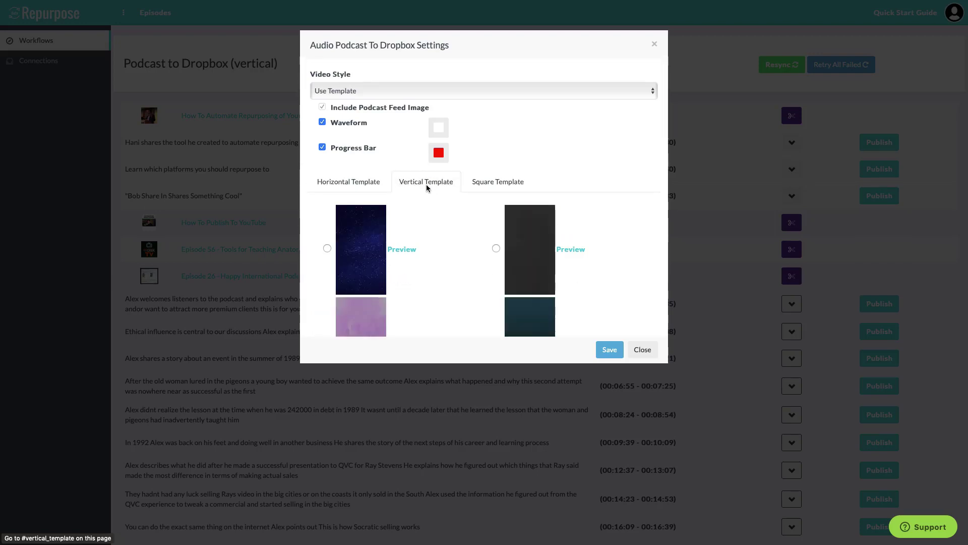
{"action": "left_click", "coordinate": [406, 249]}
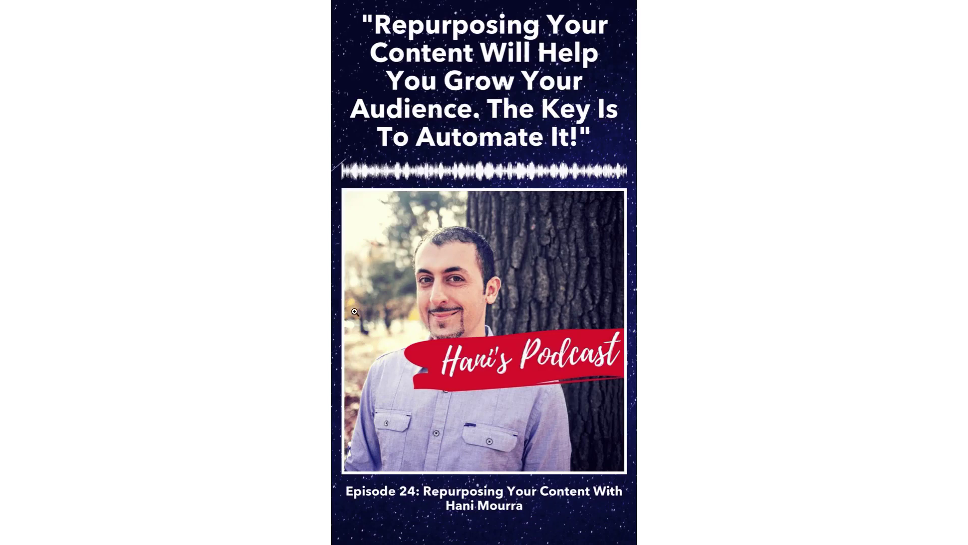
{"action": "mouse_move", "coordinate": [225, 4]}
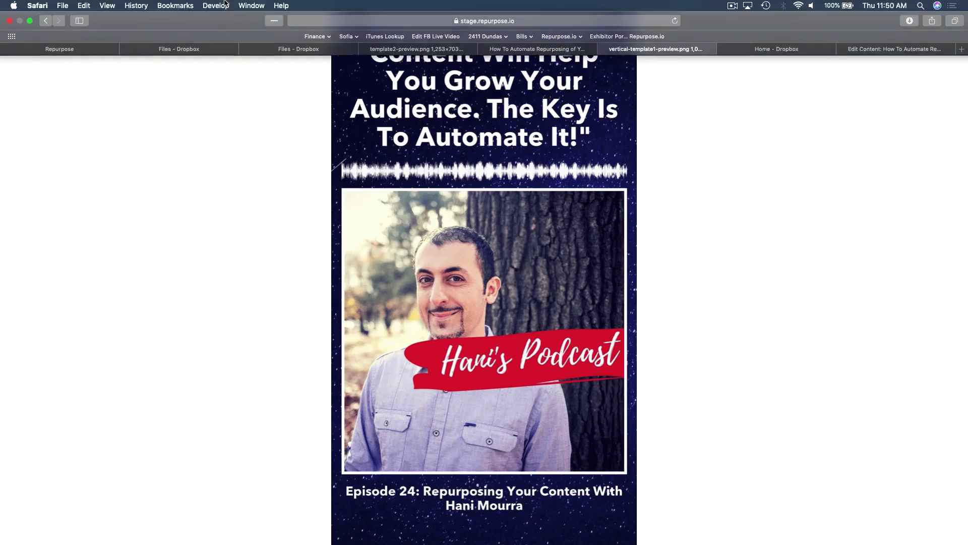
{"action": "left_click", "coordinate": [92, 53]}
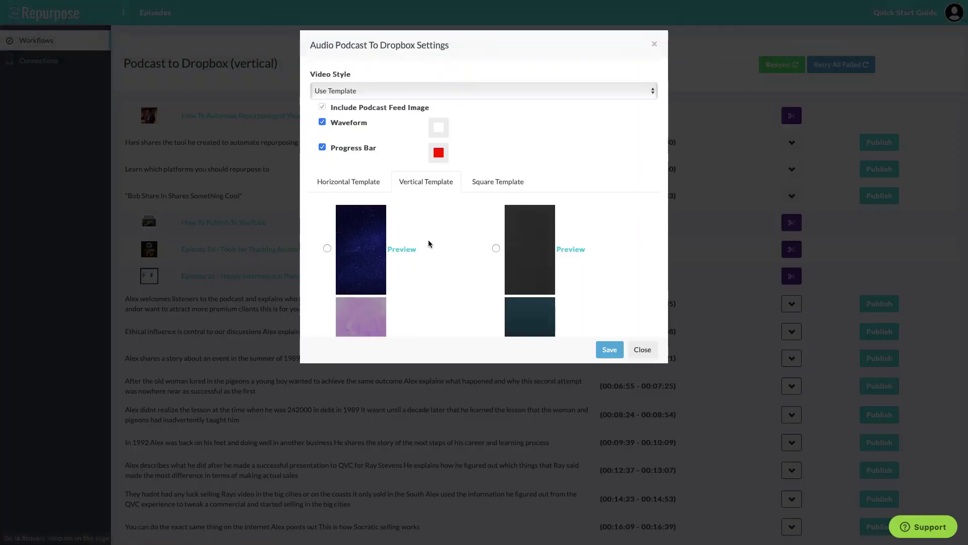
Select the starry dark-blue vertical template for the Dropbox workflow and save the settings.
{"action": "left_click", "coordinate": [327, 248]}
{"action": "scroll", "coordinate": [327, 250], "scroll_direction": "down", "scroll_amount": 5}
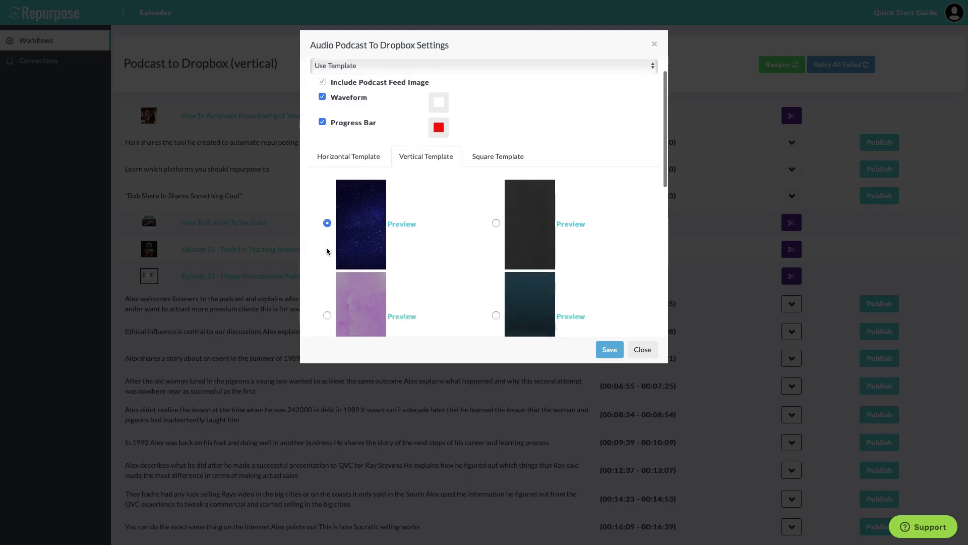
{"action": "scroll", "coordinate": [327, 250], "scroll_direction": "down", "scroll_amount": 3}
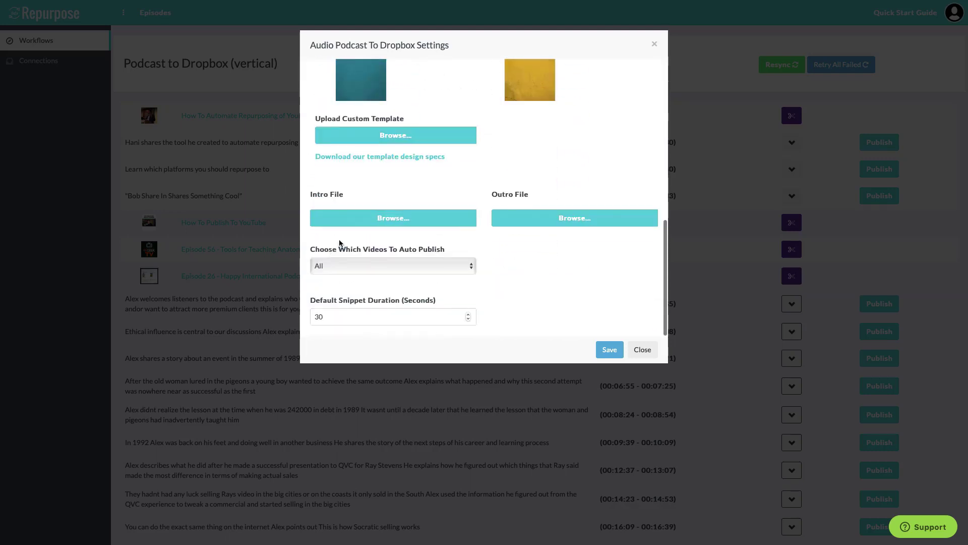
{"action": "scroll", "coordinate": [429, 294], "scroll_direction": "up", "scroll_amount": 10}
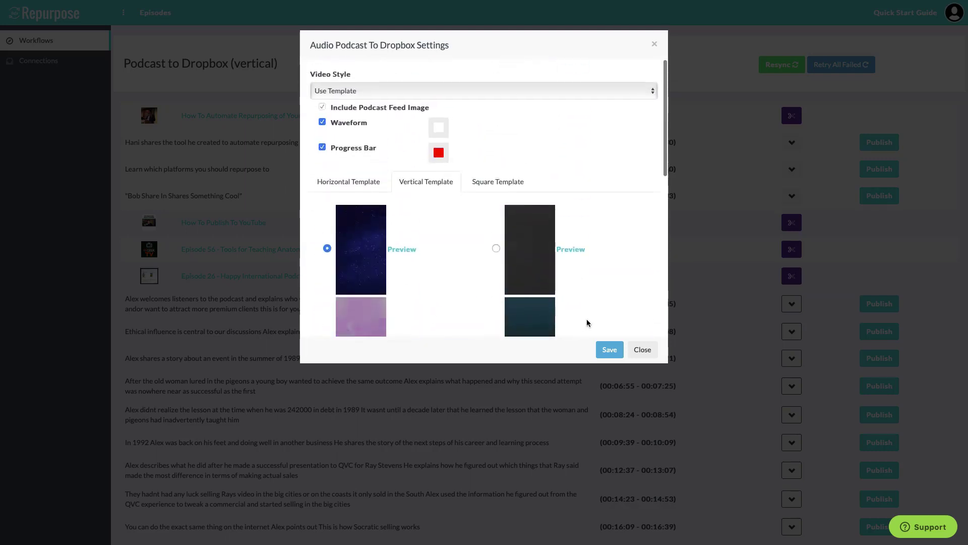
{"action": "left_click", "coordinate": [610, 349]}
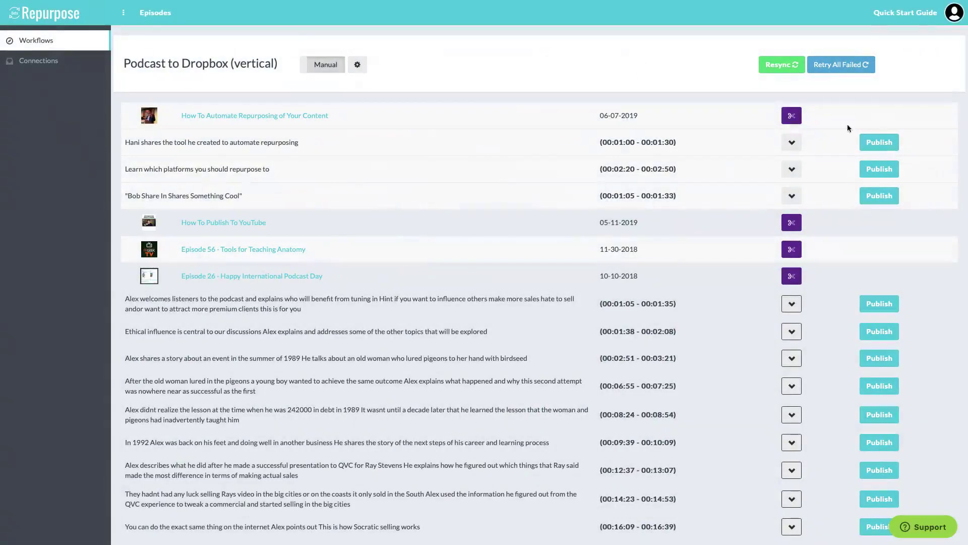
Publish the 00:01:05 to 00:01:33 snippet of "How To Automate Repurposing of Your Content" with its existing title and subtitle.
{"action": "left_click", "coordinate": [886, 197]}
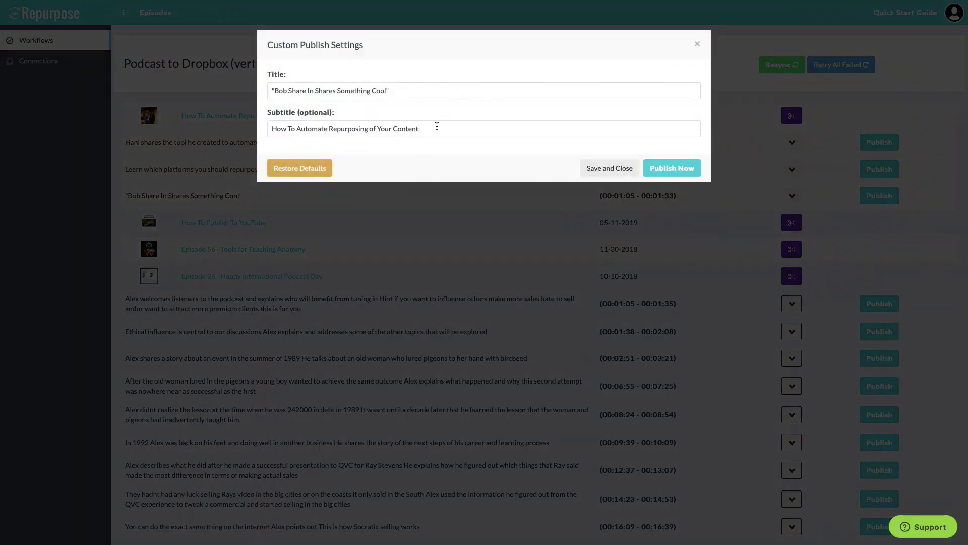
{"action": "left_click", "coordinate": [600, 91]}
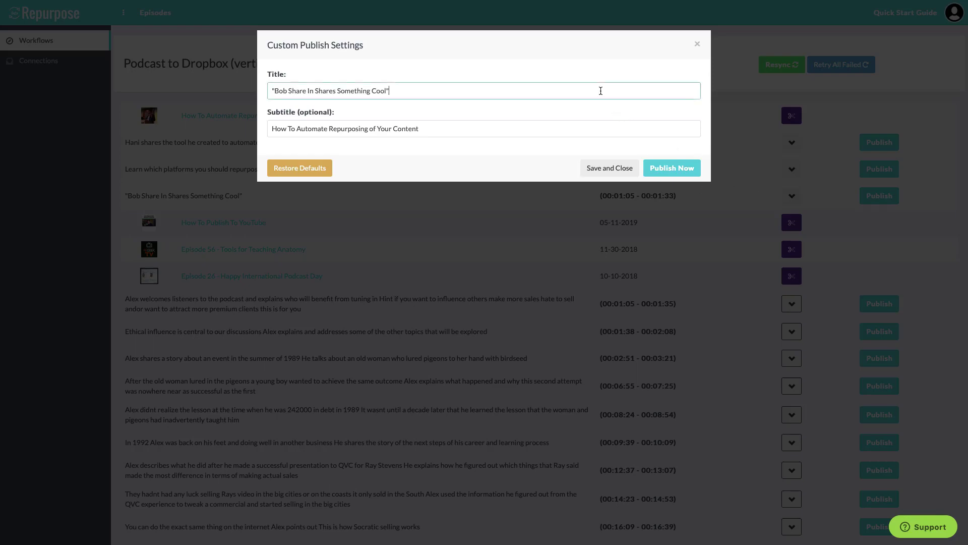
{"action": "left_click", "coordinate": [556, 125]}
{"action": "left_click", "coordinate": [672, 171]}
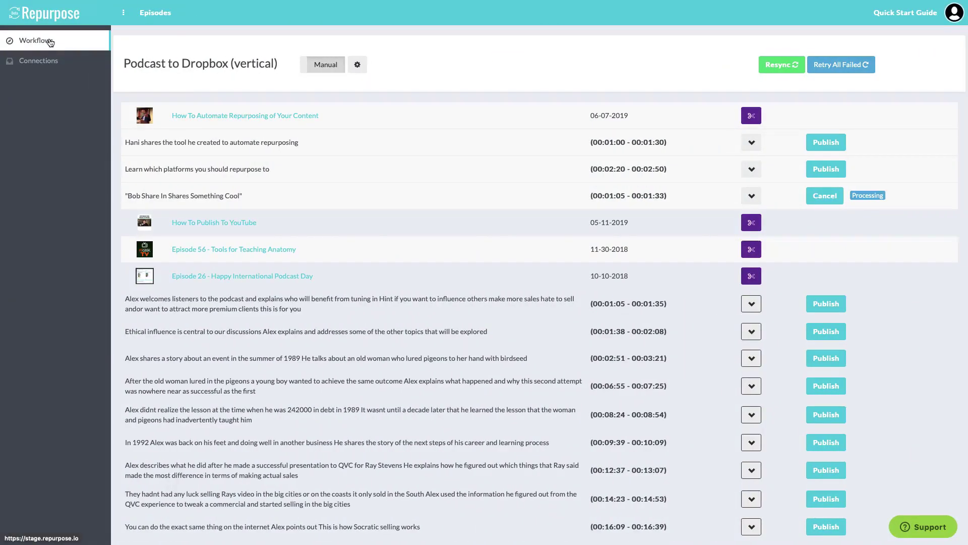
Start a new Repurpose workflow from the workflows overview and name it "Podcast to Square".
{"action": "left_click", "coordinate": [50, 42]}
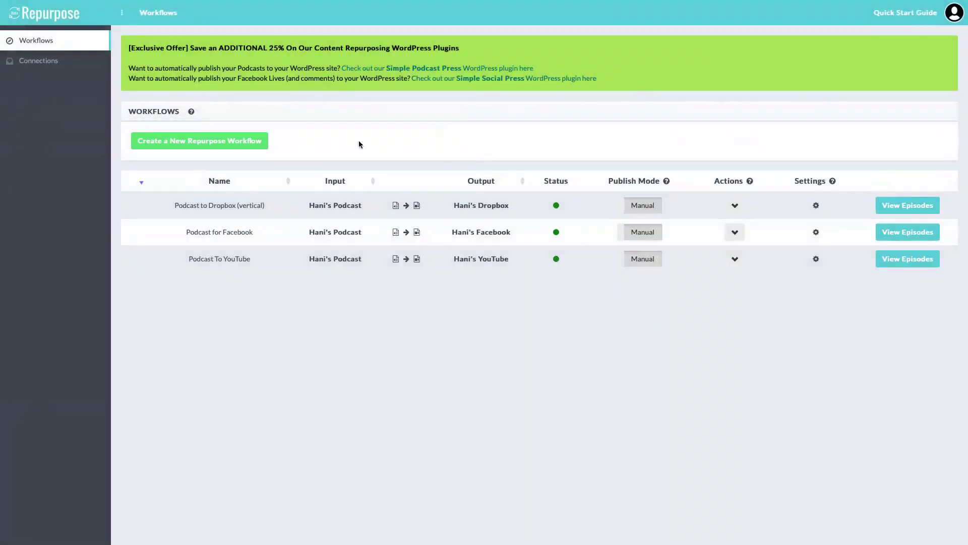
{"action": "left_click", "coordinate": [253, 137]}
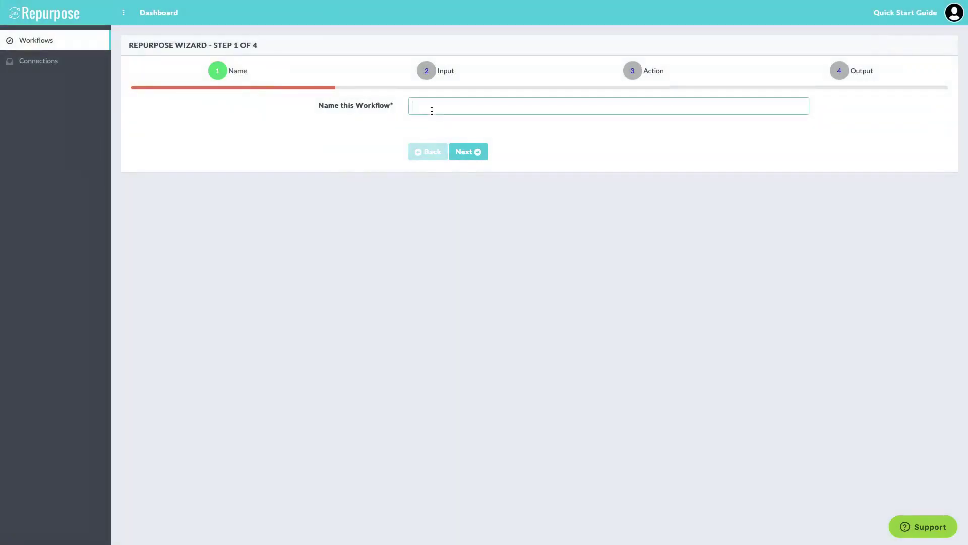
{"action": "type", "text": "Podcast to Square"}
{"action": "left_click", "coordinate": [460, 150]}
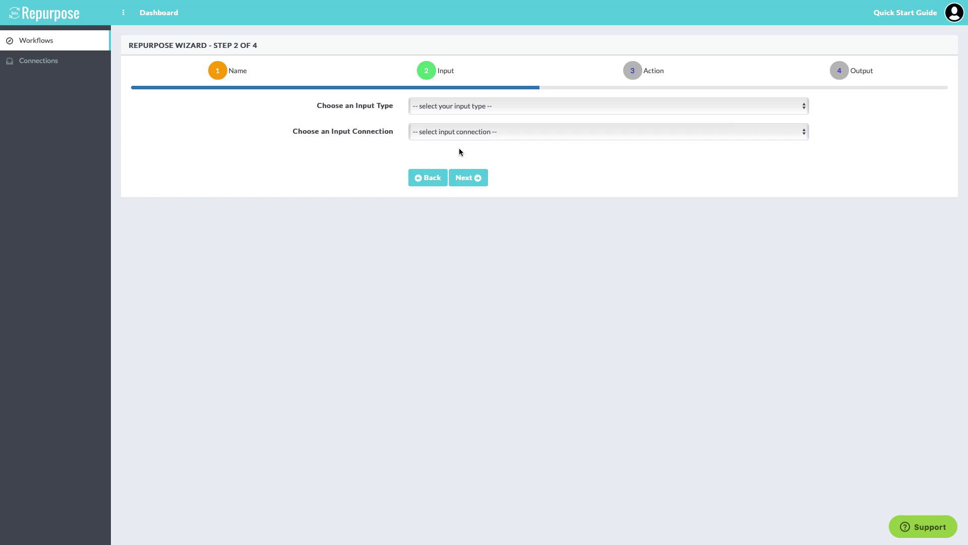
{"action": "left_click", "coordinate": [479, 106]}
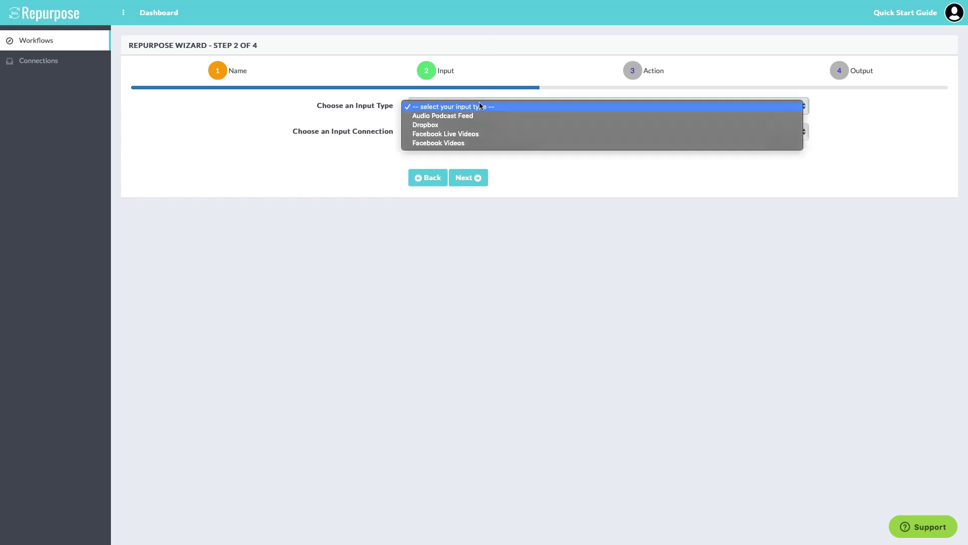
{"action": "left_click", "coordinate": [471, 116]}
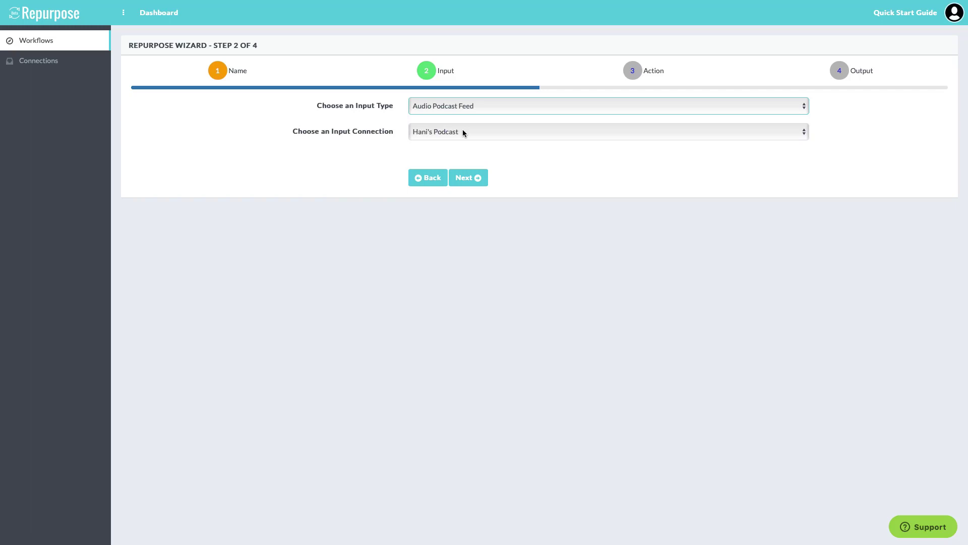
{"action": "left_click", "coordinate": [465, 179]}
{"action": "left_click", "coordinate": [465, 174]}
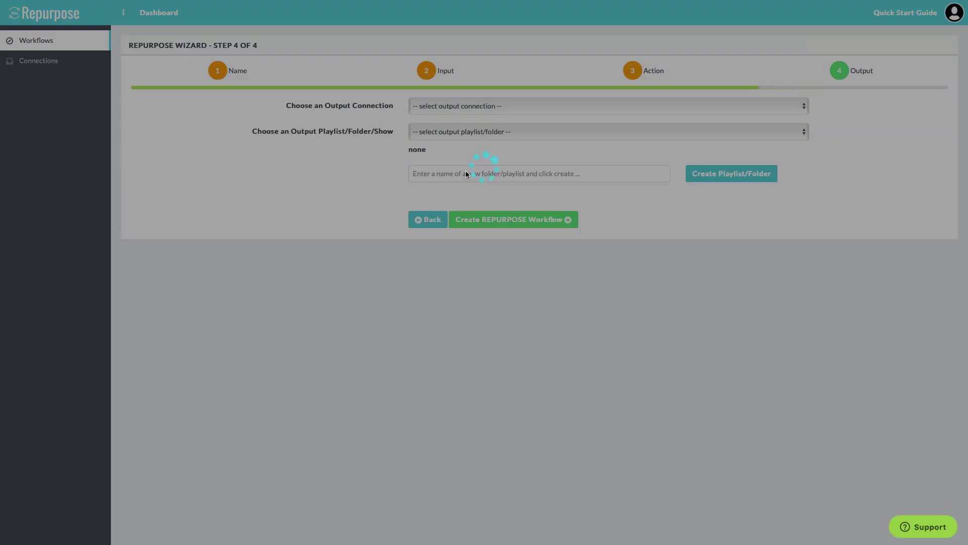
{"action": "left_click", "coordinate": [445, 106]}
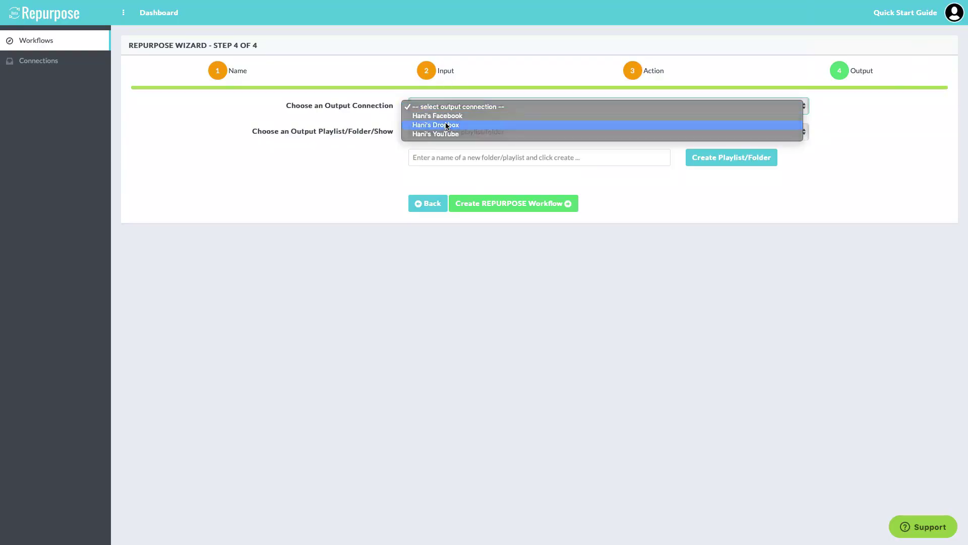
{"action": "left_click", "coordinate": [446, 125]}
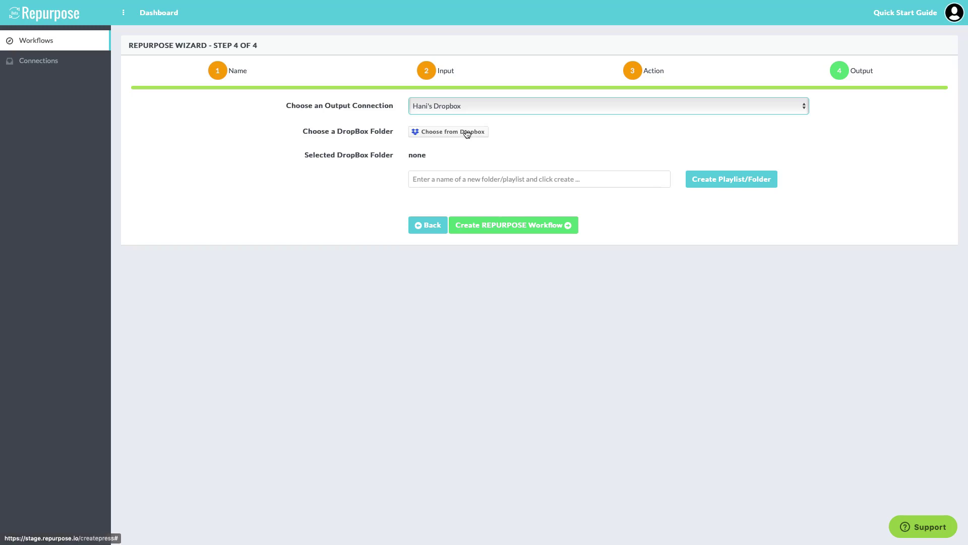
{"action": "left_click", "coordinate": [457, 106]}
{"action": "left_click", "coordinate": [427, 225]}
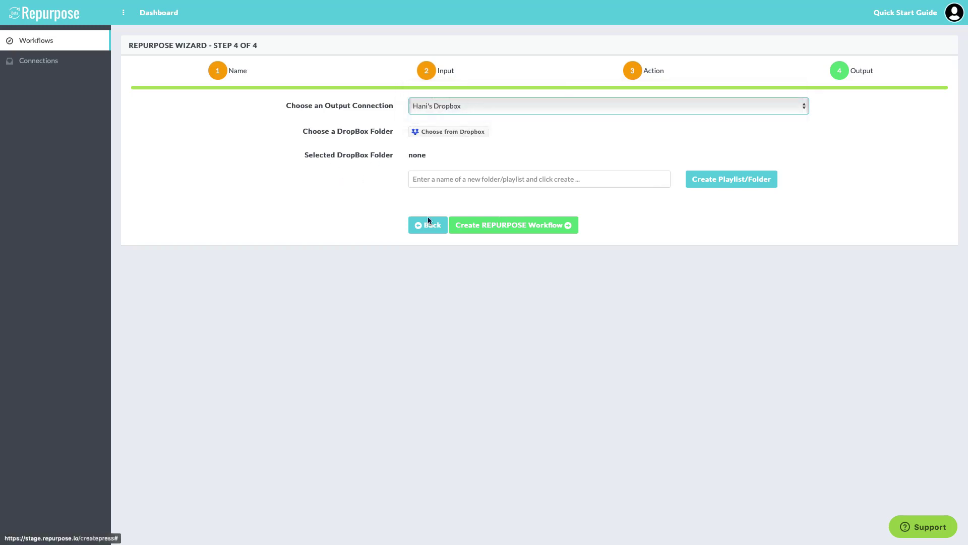
{"action": "left_click", "coordinate": [428, 225]}
{"action": "left_click", "coordinate": [425, 181]}
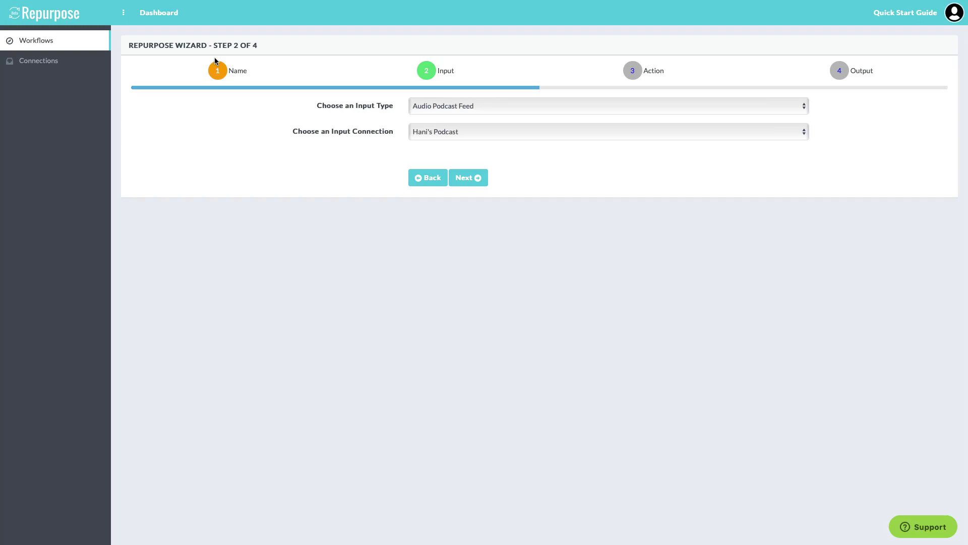
{"action": "left_click", "coordinate": [464, 176]}
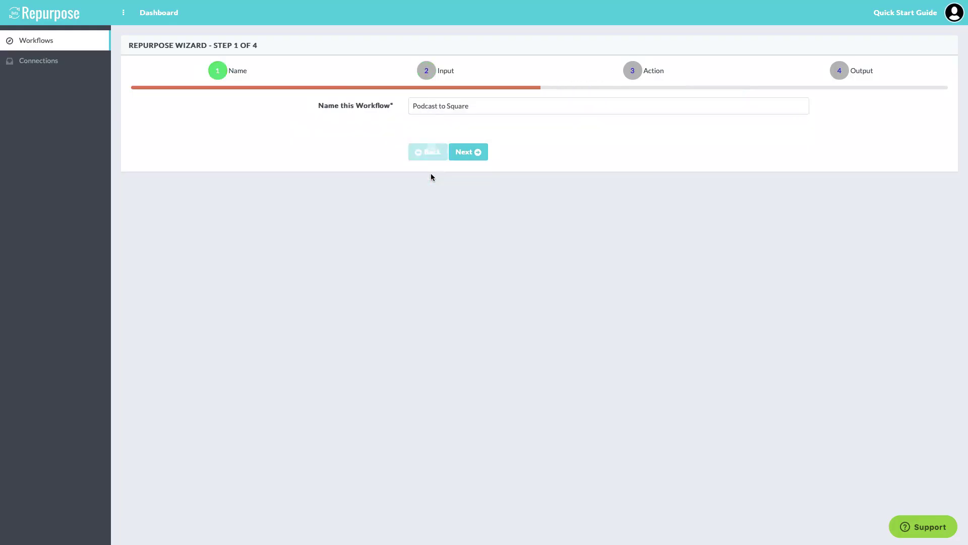
Change the new workflow's name to "Podcast to Twitter (snippet)" and continue to its input settings.
{"action": "double_click", "coordinate": [467, 106]}
{"action": "type", "text": "Tw"}
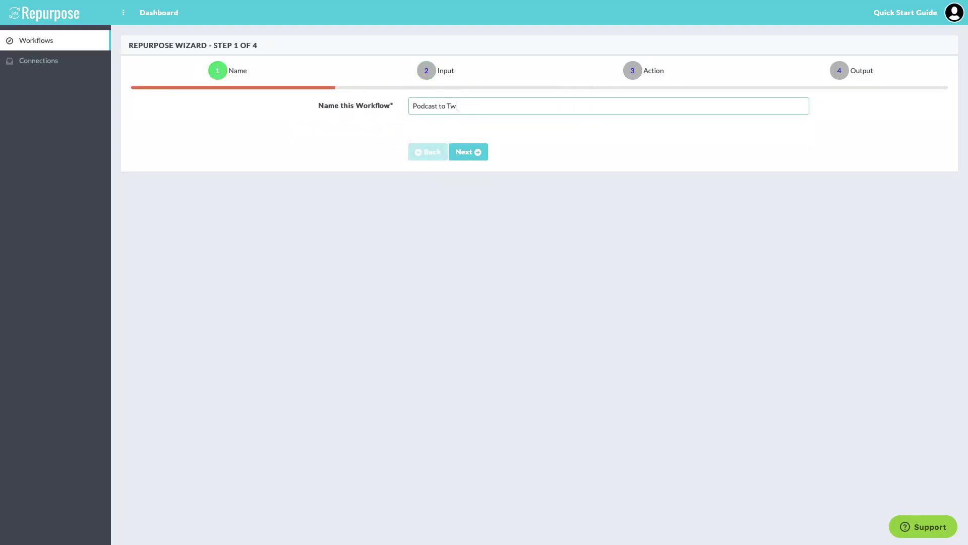
{"action": "type", "text": "itter (snipet"}
{"action": "key", "text": "BackSpace"}
{"action": "key", "text": "BackSpace"}
{"action": "type", "text": "pet)"}
{"action": "left_click", "coordinate": [464, 152]}
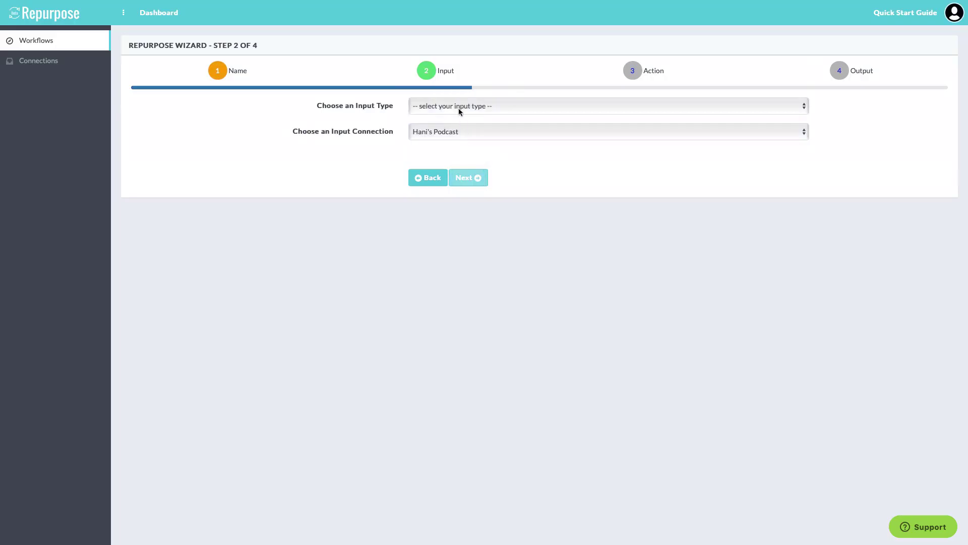
Use the Audio Podcast Feed as input and set the Convert Audio to Video action to Snippets.
{"action": "left_click", "coordinate": [455, 105]}
{"action": "left_click", "coordinate": [456, 107]}
{"action": "left_click", "coordinate": [468, 177]}
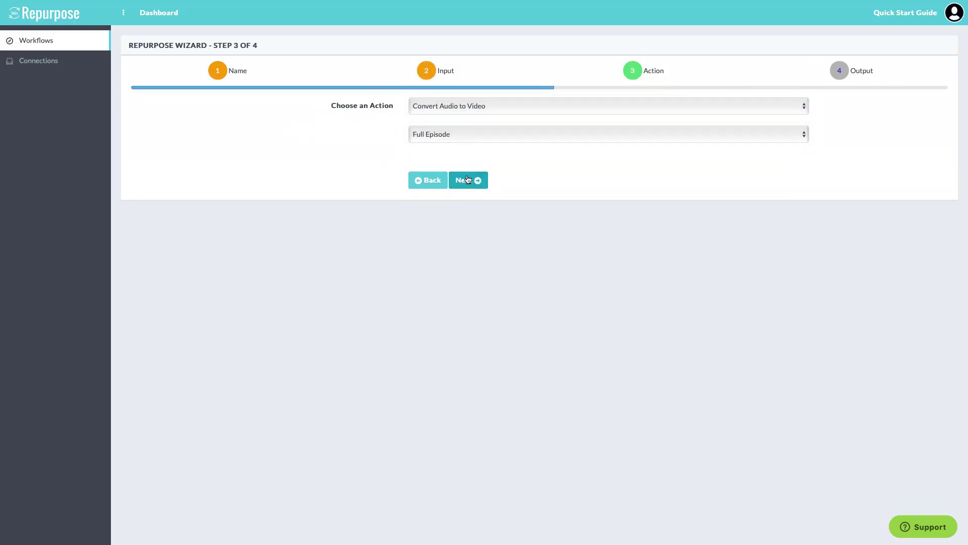
{"action": "left_click", "coordinate": [455, 134]}
{"action": "left_click", "coordinate": [448, 143]}
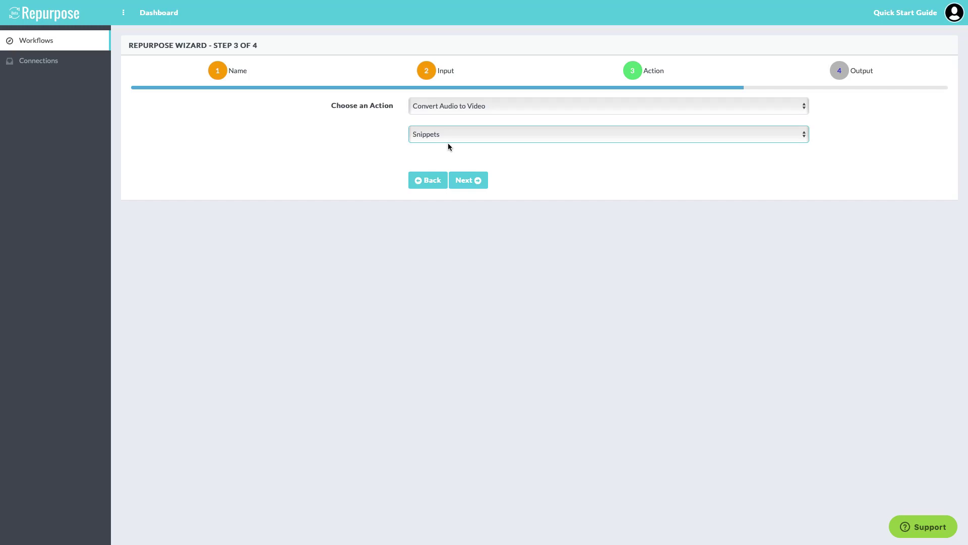
{"action": "left_click", "coordinate": [466, 179]}
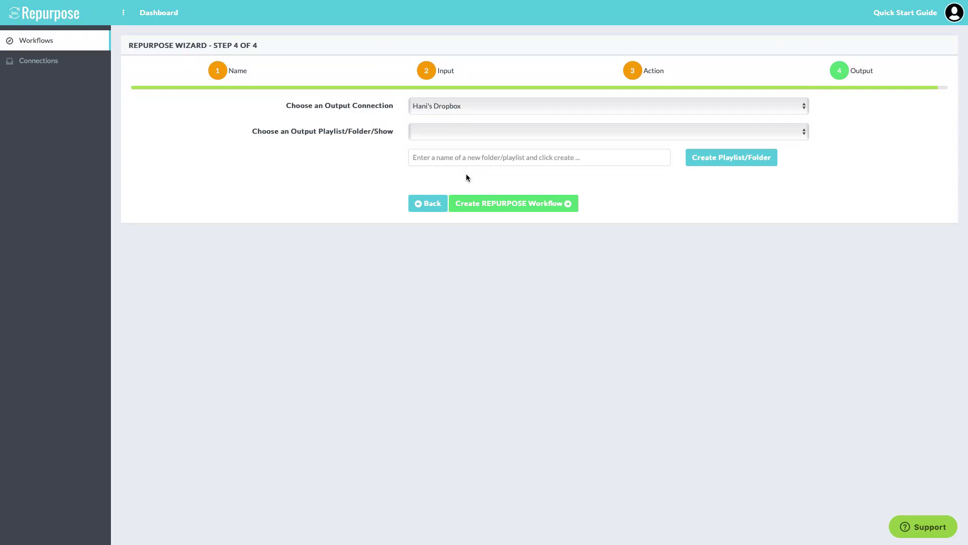
Choose the Twitter connection as the output and create the Repurpose workflow.
{"action": "left_click", "coordinate": [444, 106]}
{"action": "left_click", "coordinate": [442, 125]}
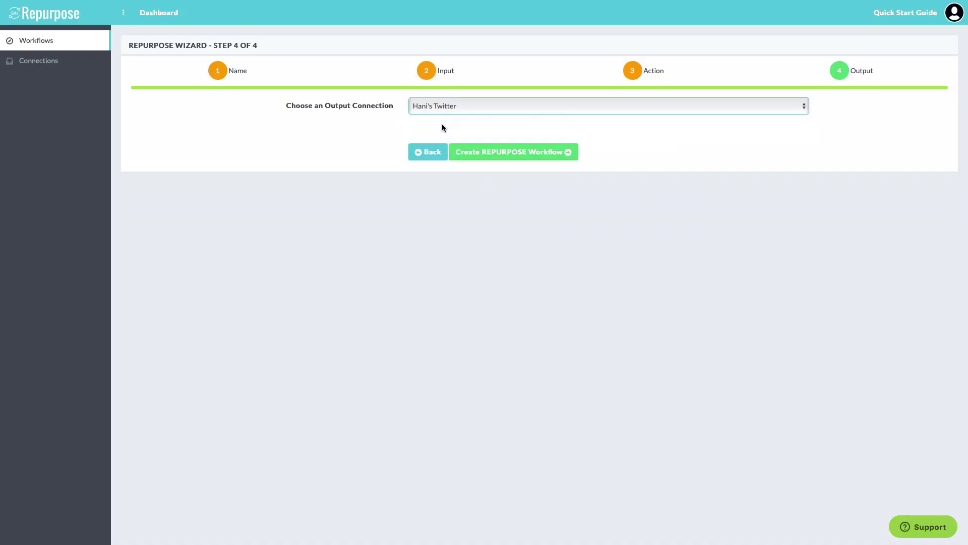
{"action": "left_click", "coordinate": [509, 156]}
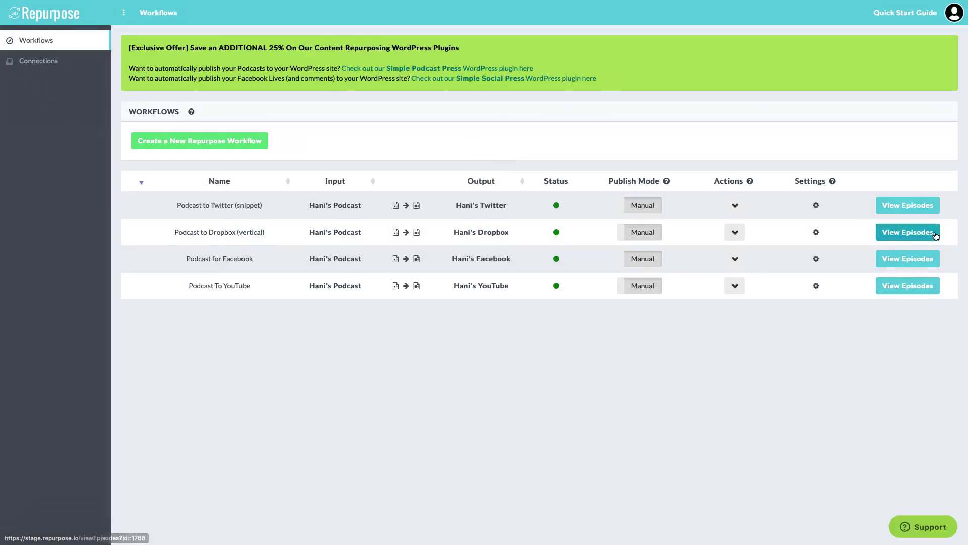
Open the settings of the Podcast to Twitter (snippet) workflow and compare its horizontal and square video templates.
{"action": "left_click", "coordinate": [917, 206]}
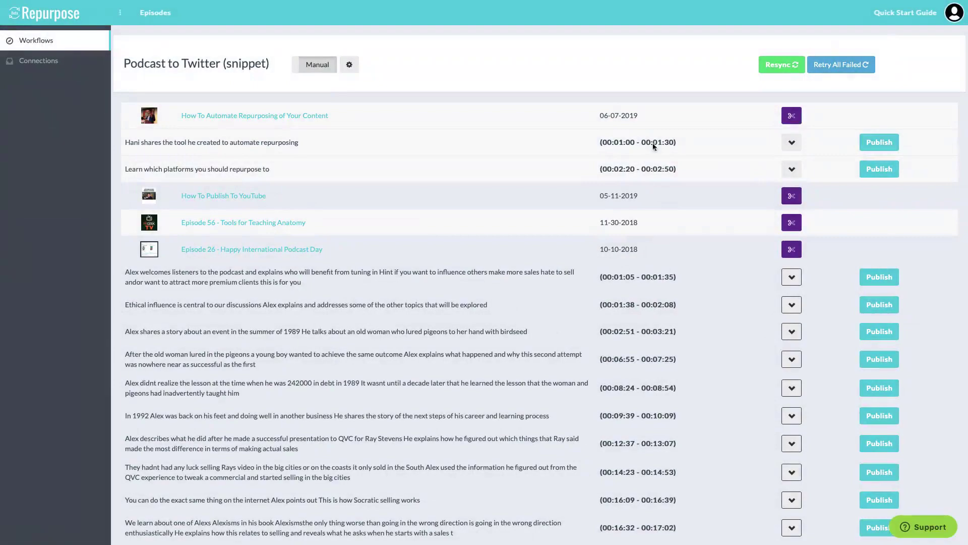
{"action": "left_click", "coordinate": [343, 66]}
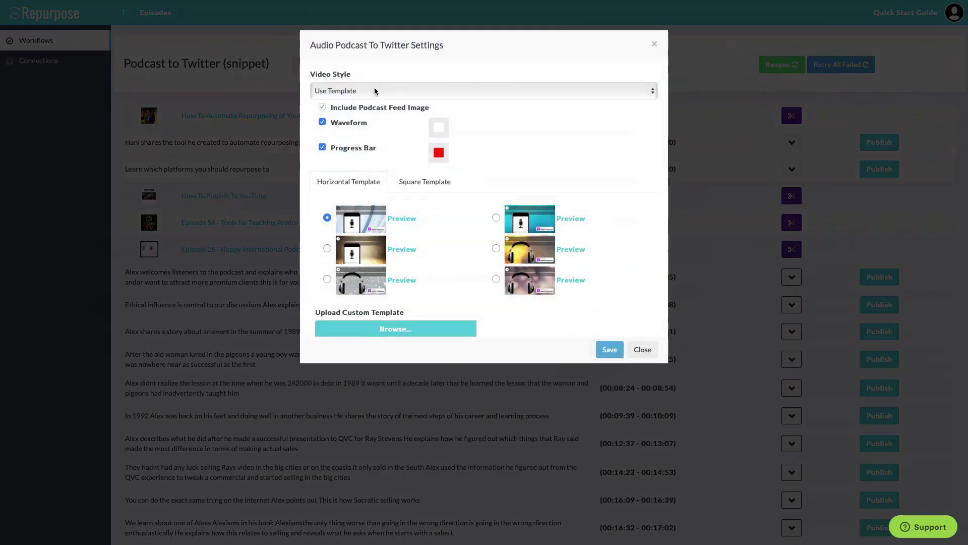
{"action": "left_click", "coordinate": [415, 171]}
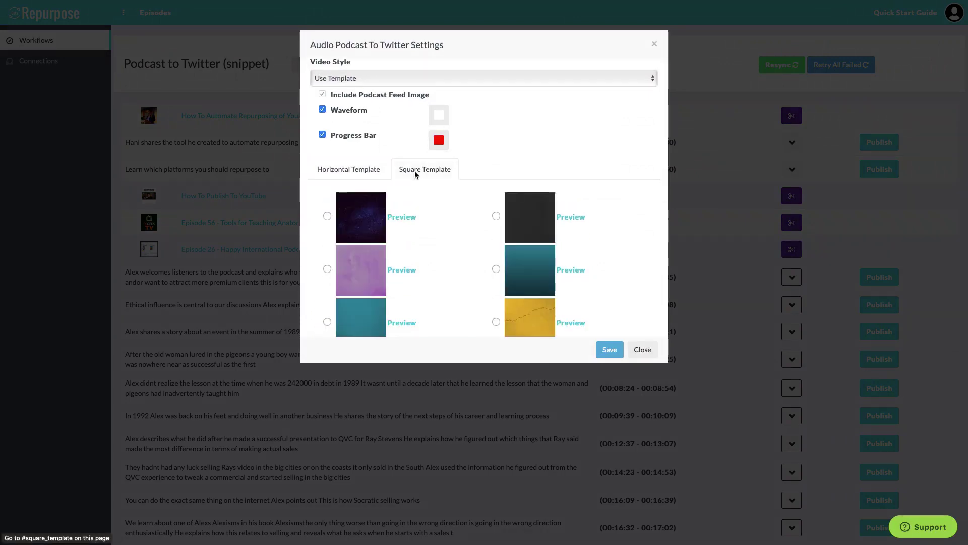
{"action": "left_click", "coordinate": [331, 176]}
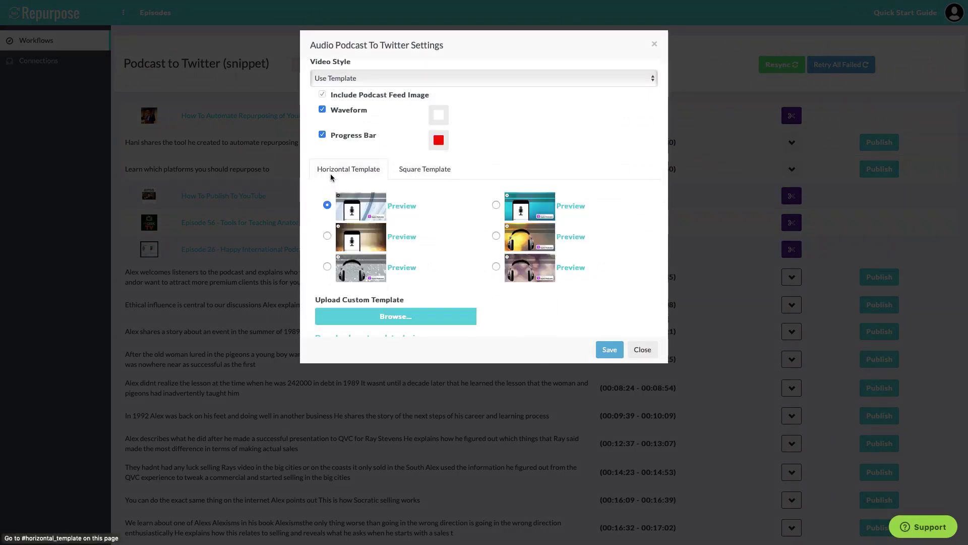
{"action": "left_click", "coordinate": [424, 167]}
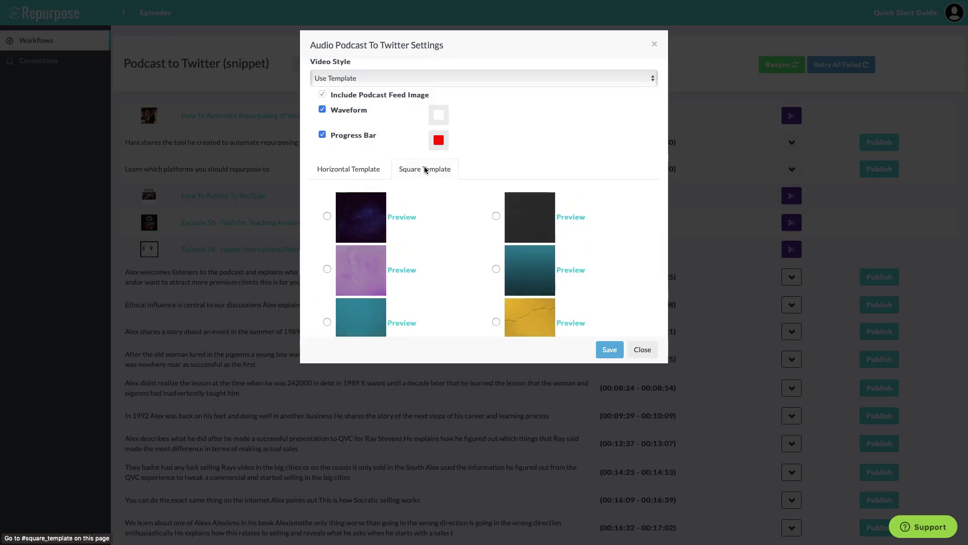
Preview the first square template, the dark starry one, and close the Twitter workflow's settings without saving.
{"action": "left_click", "coordinate": [402, 217]}
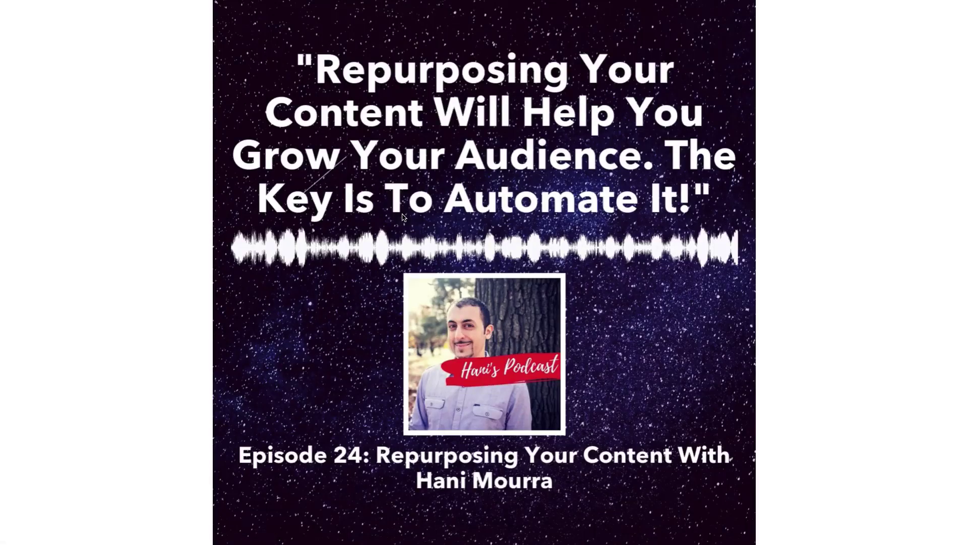
{"action": "mouse_move", "coordinate": [44, 4]}
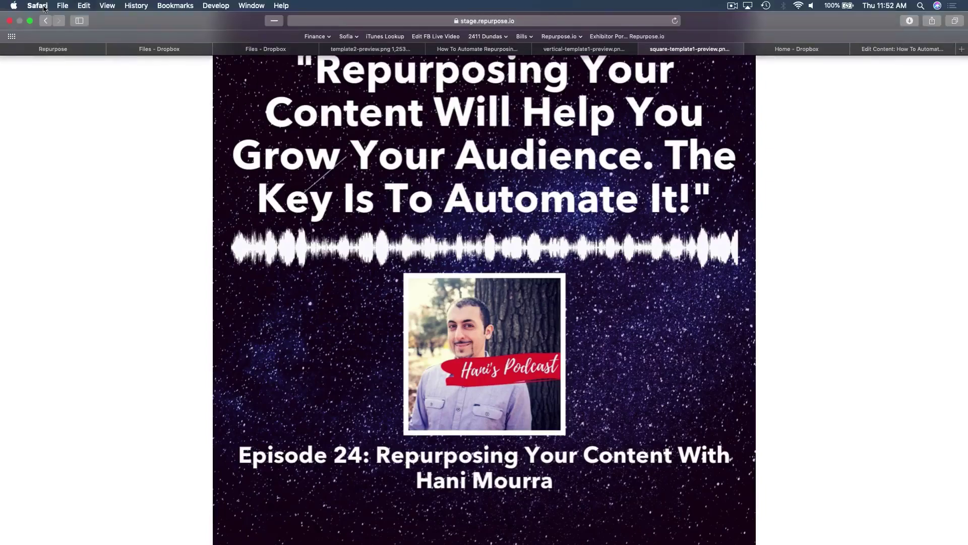
{"action": "left_click", "coordinate": [70, 50]}
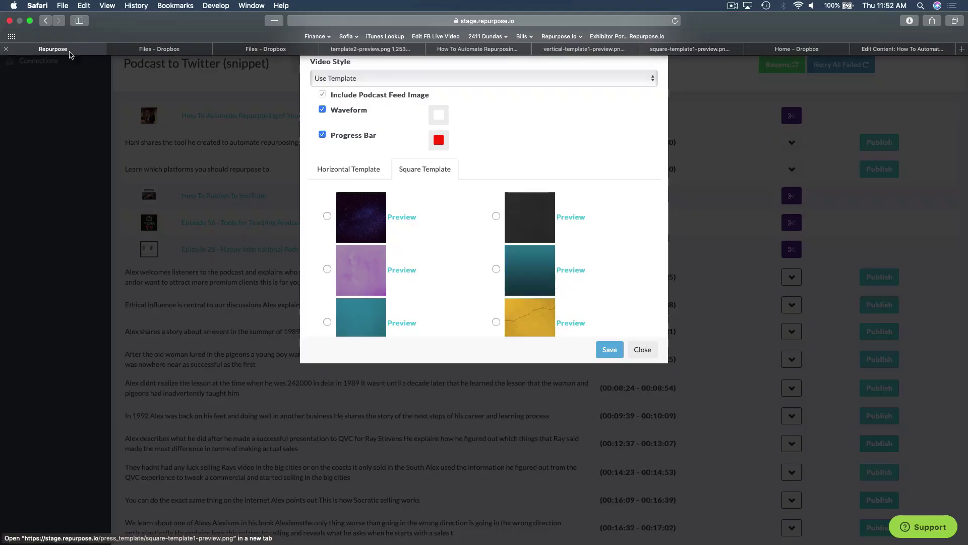
{"action": "left_click", "coordinate": [642, 352]}
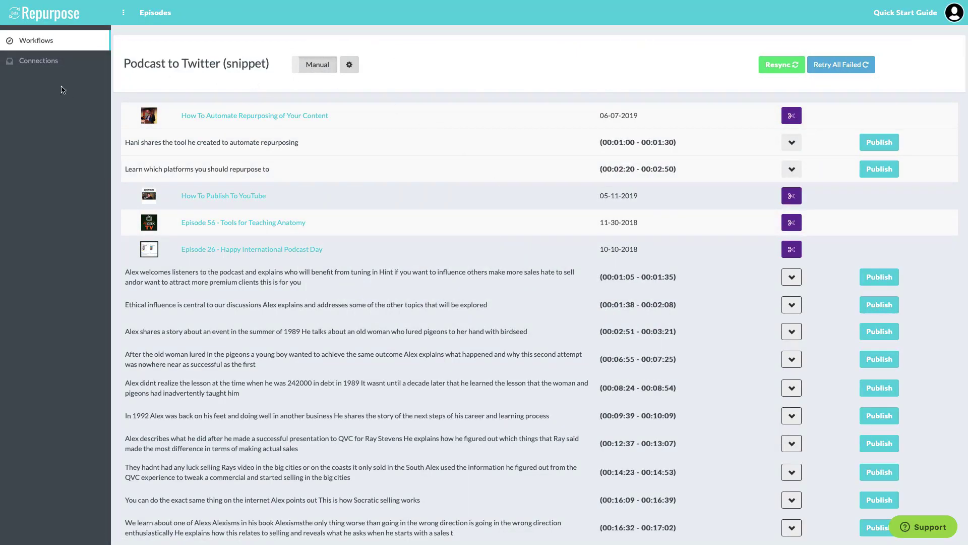
View the published video of the "Bob Share In Shares Something Cool" snippet in the Podcast to Dropbox (vertical) workflow.
{"action": "left_click", "coordinate": [37, 43]}
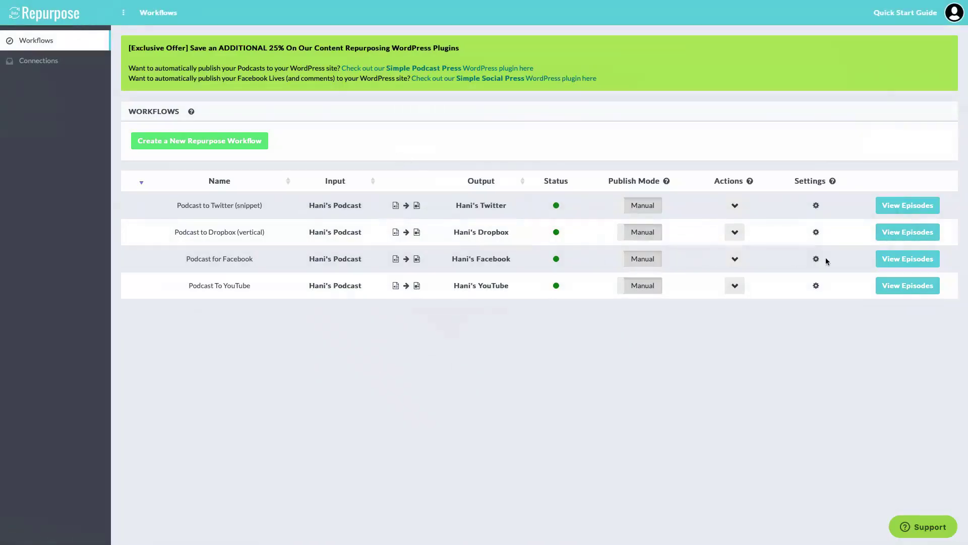
{"action": "left_click", "coordinate": [892, 235]}
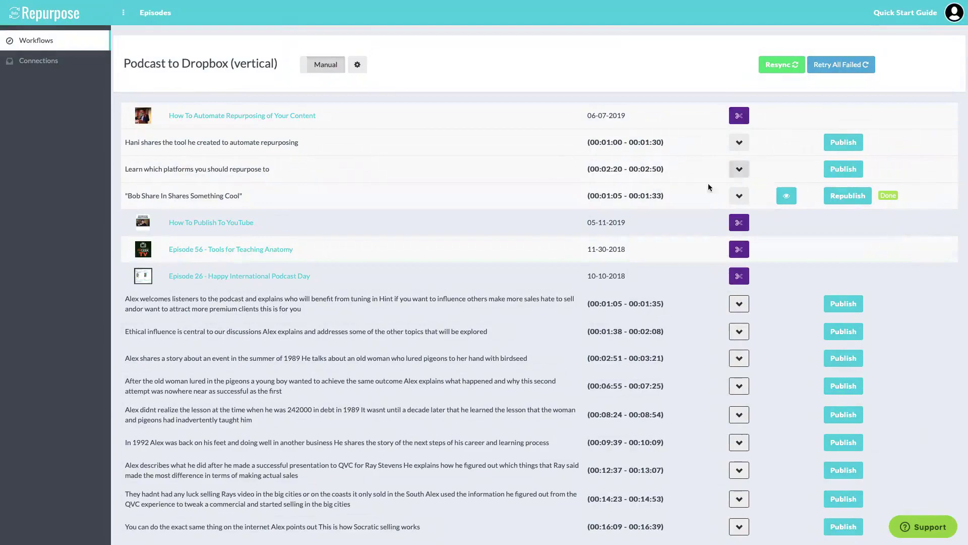
{"action": "left_click", "coordinate": [786, 195]}
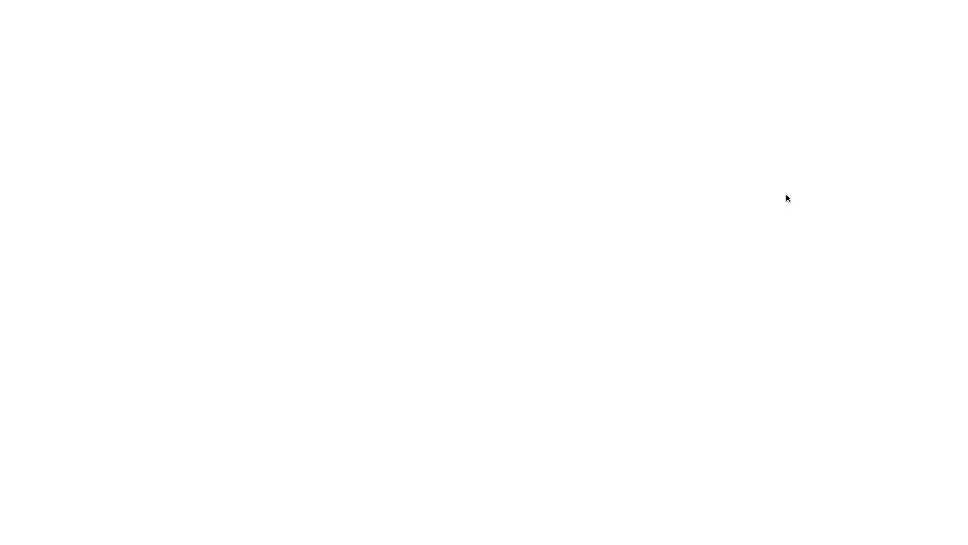
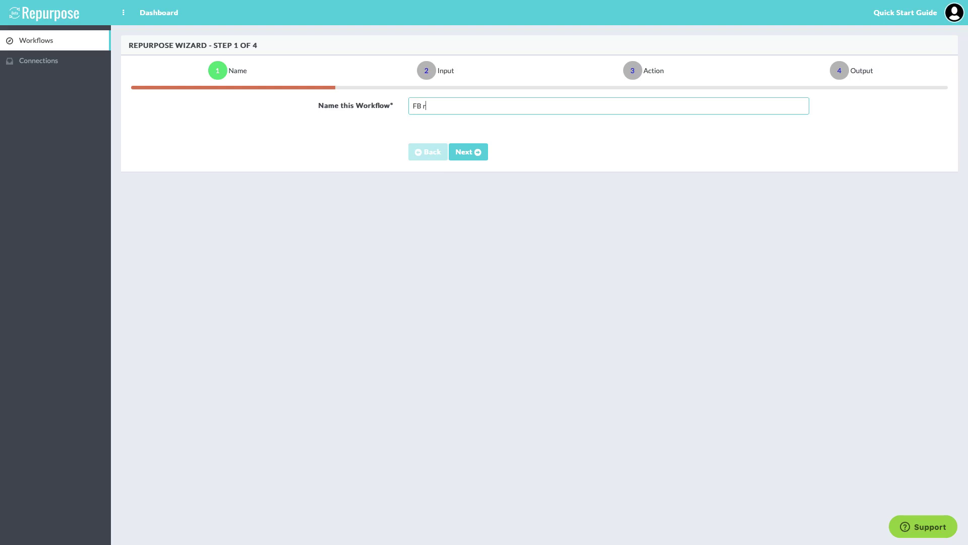
Name the workflow "FB to podcast" and set its input to Facebook Videos from the Facebook Page "Test Page for HM".
{"action": "type", "text": "to podcast"}
{"action": "left_click", "coordinate": [465, 151]}
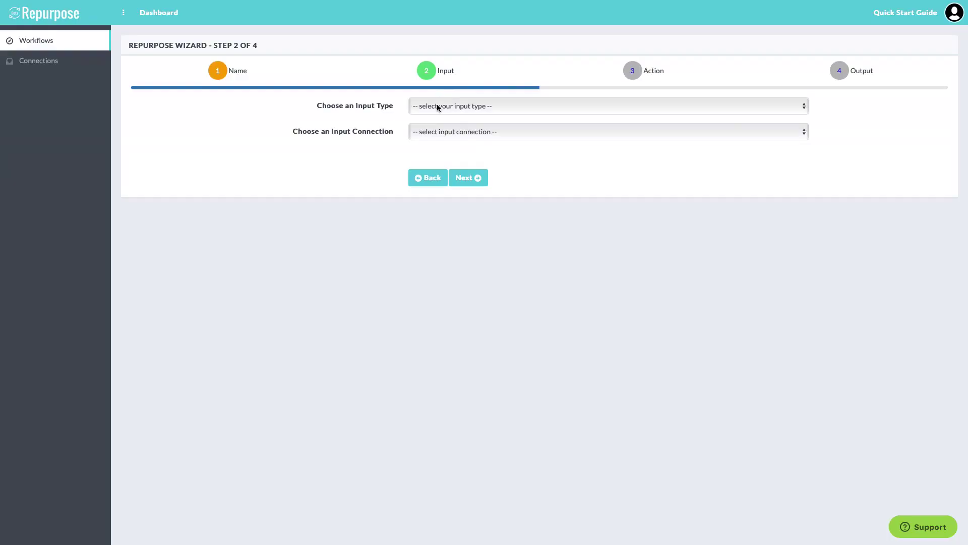
{"action": "left_click", "coordinate": [437, 105]}
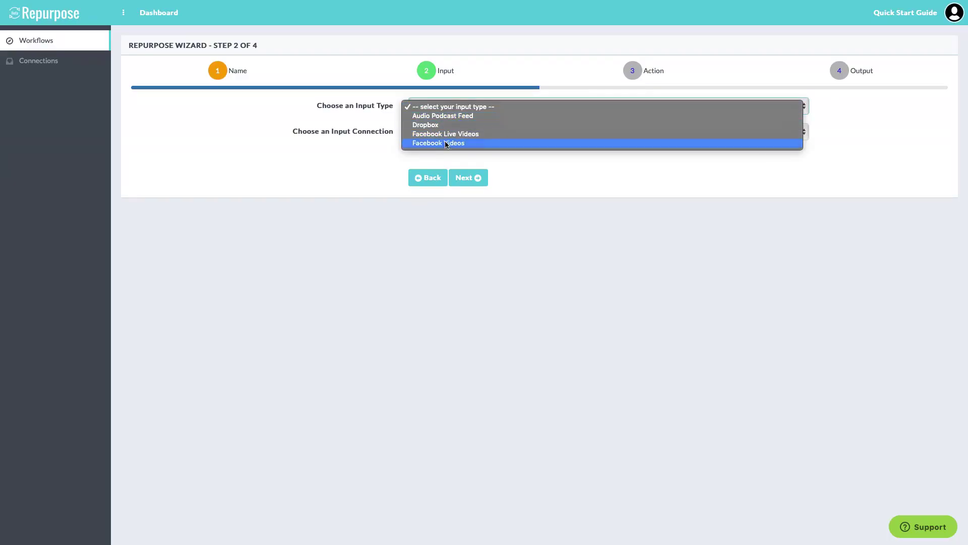
{"action": "left_click", "coordinate": [496, 145]}
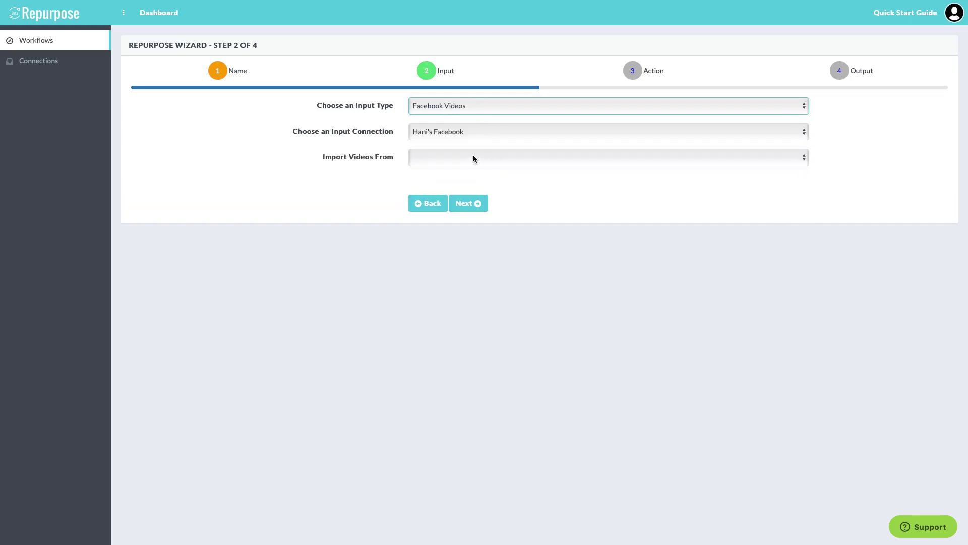
{"action": "left_click", "coordinate": [473, 157]}
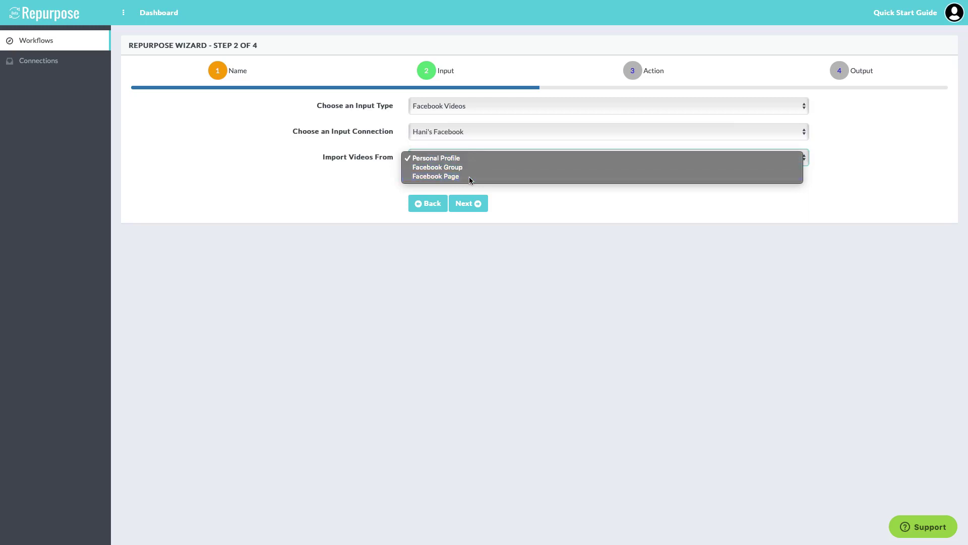
{"action": "left_click", "coordinate": [469, 176]}
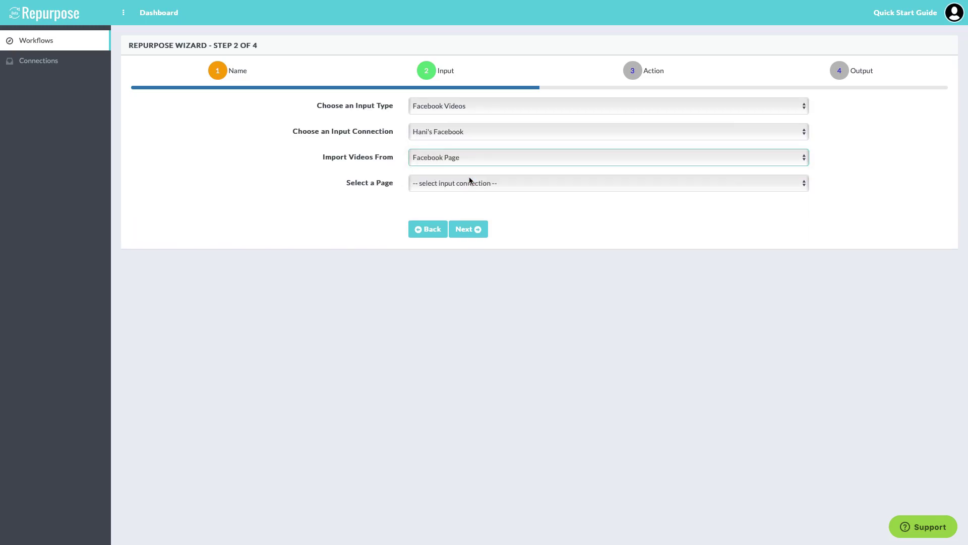
{"action": "left_click", "coordinate": [469, 182]}
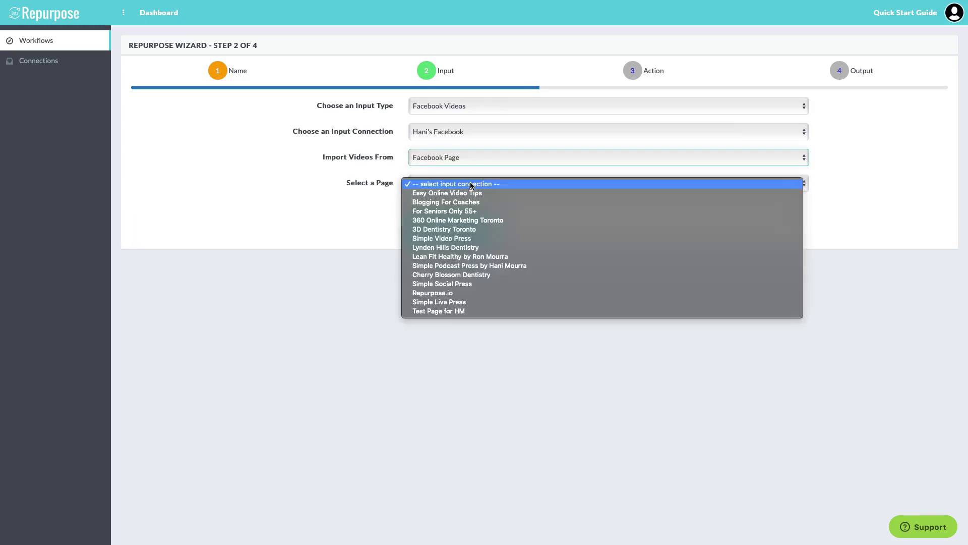
{"action": "left_click", "coordinate": [473, 311]}
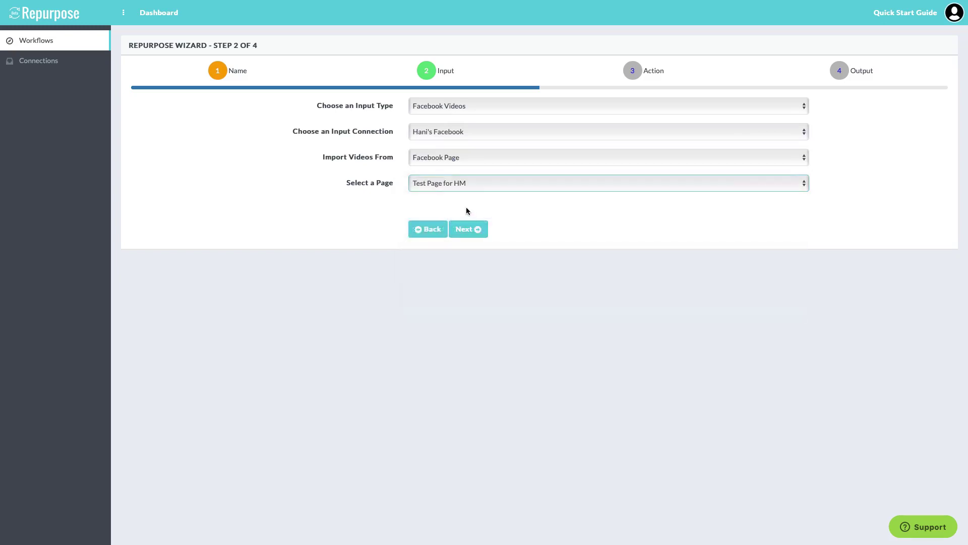
{"action": "left_click", "coordinate": [467, 228]}
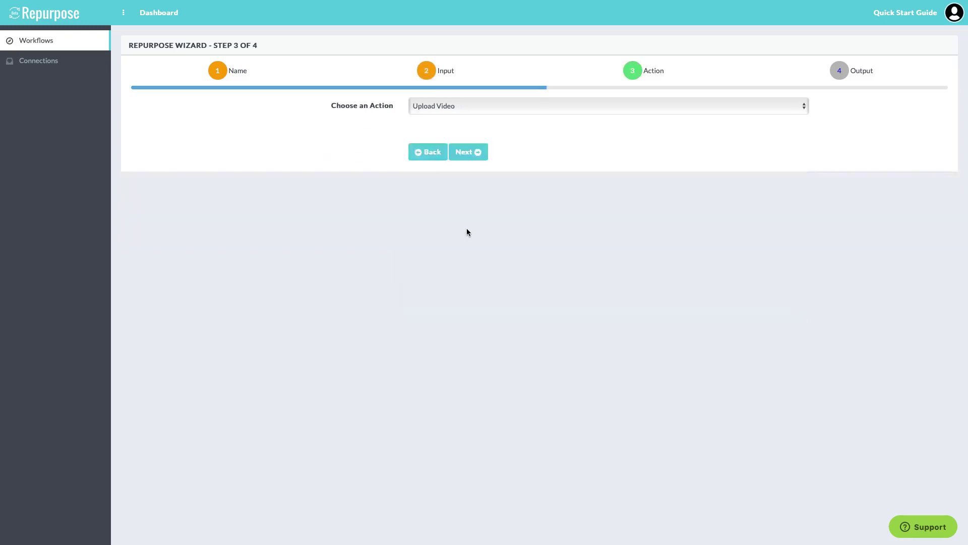
Set the workflow's action to Convert Video to Audio and continue to the output settings.
{"action": "left_click", "coordinate": [444, 107]}
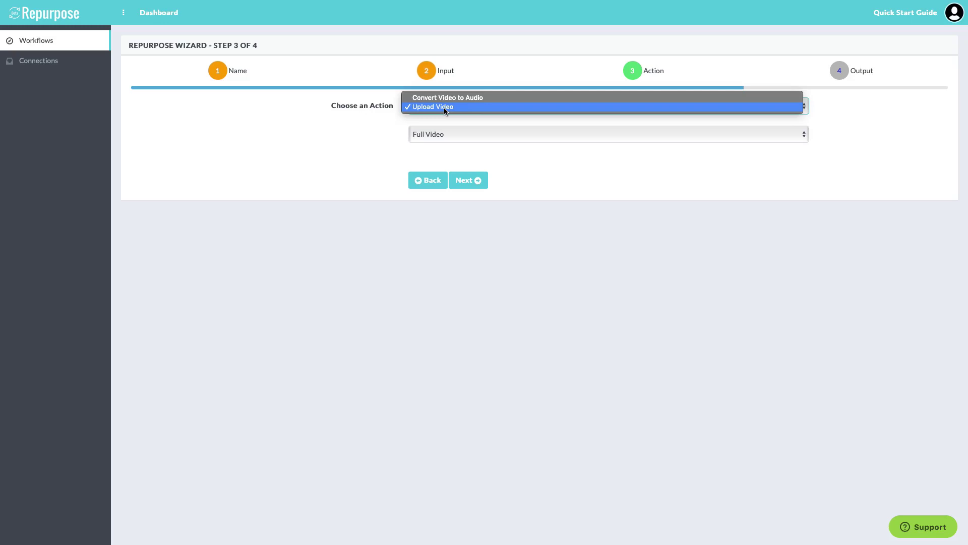
{"action": "left_click", "coordinate": [482, 98]}
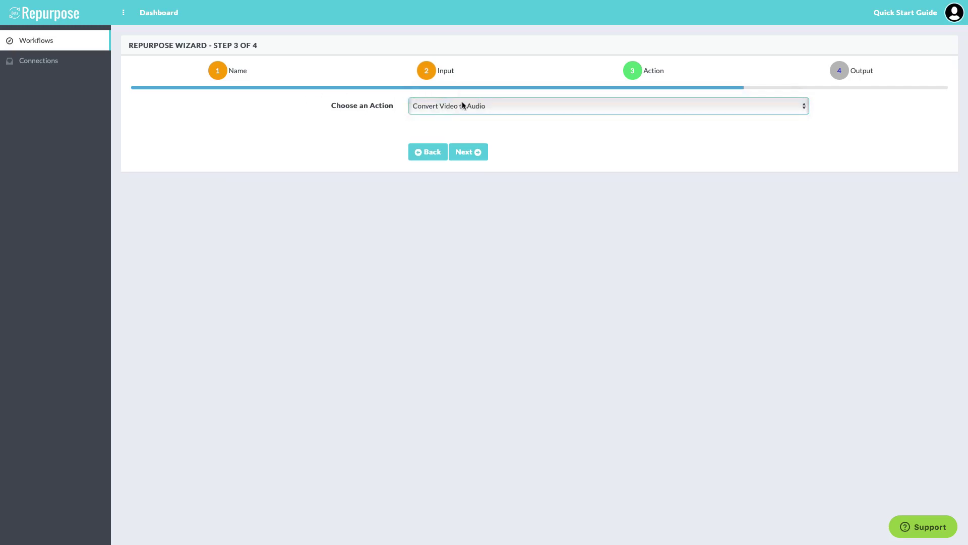
{"action": "left_click", "coordinate": [469, 151]}
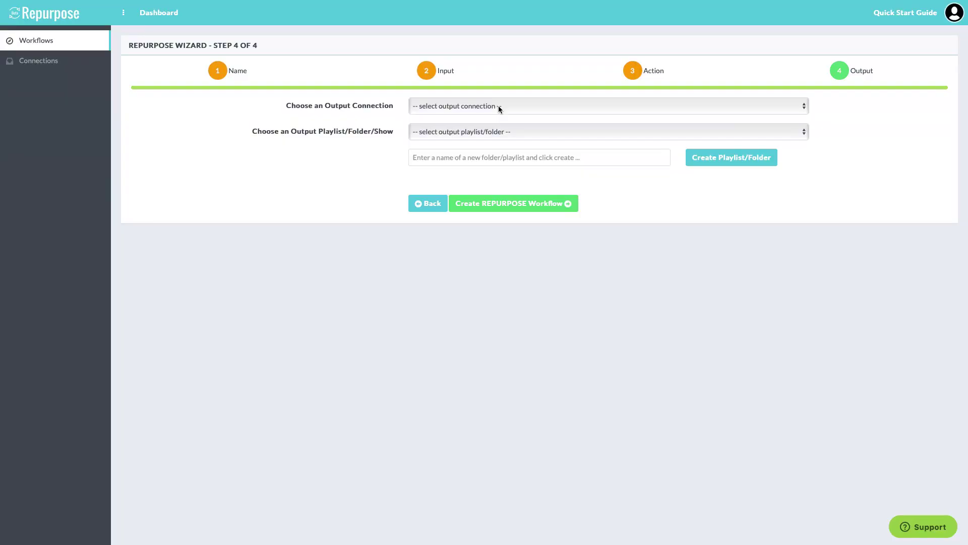
Choose the Libsyn connection as the output and try to create the Repurpose workflow.
{"action": "left_click", "coordinate": [498, 107]}
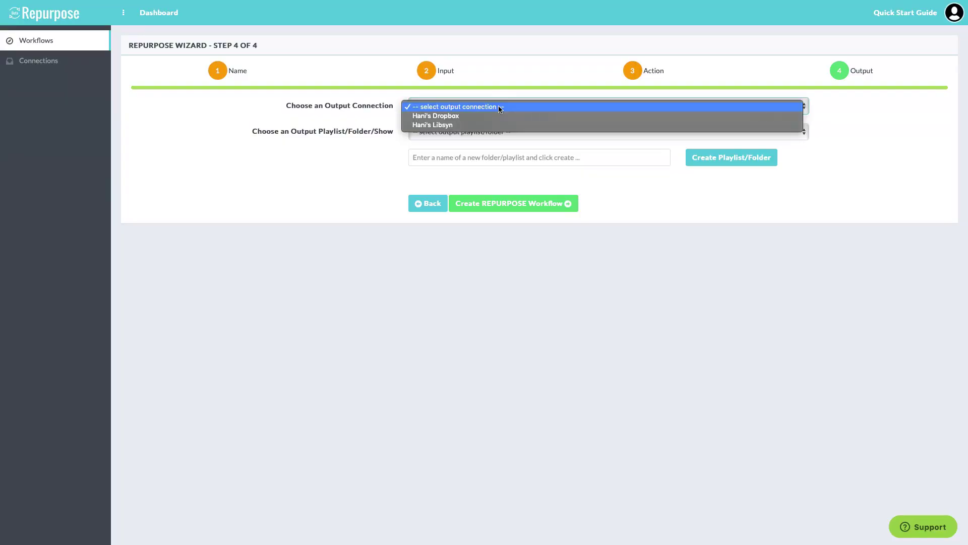
{"action": "left_click", "coordinate": [470, 126]}
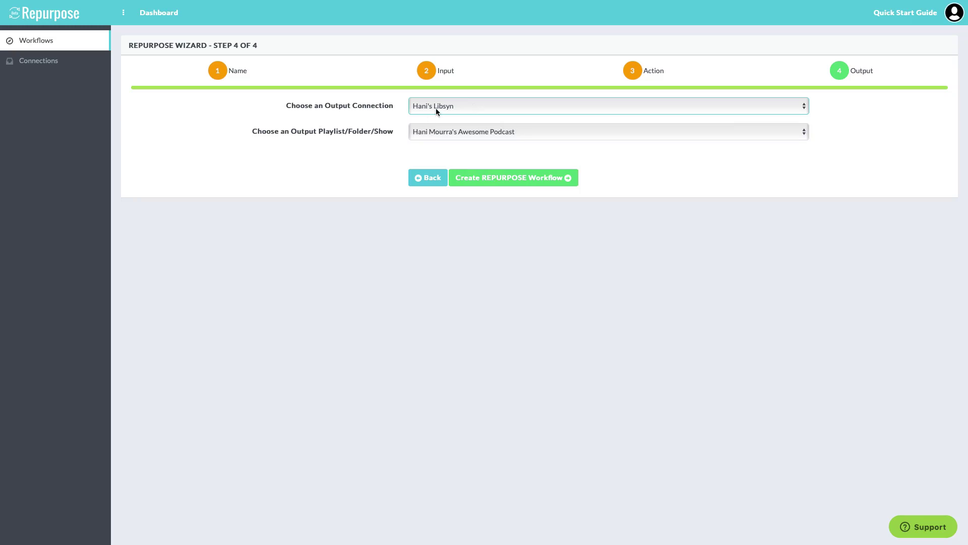
{"action": "left_click", "coordinate": [509, 181]}
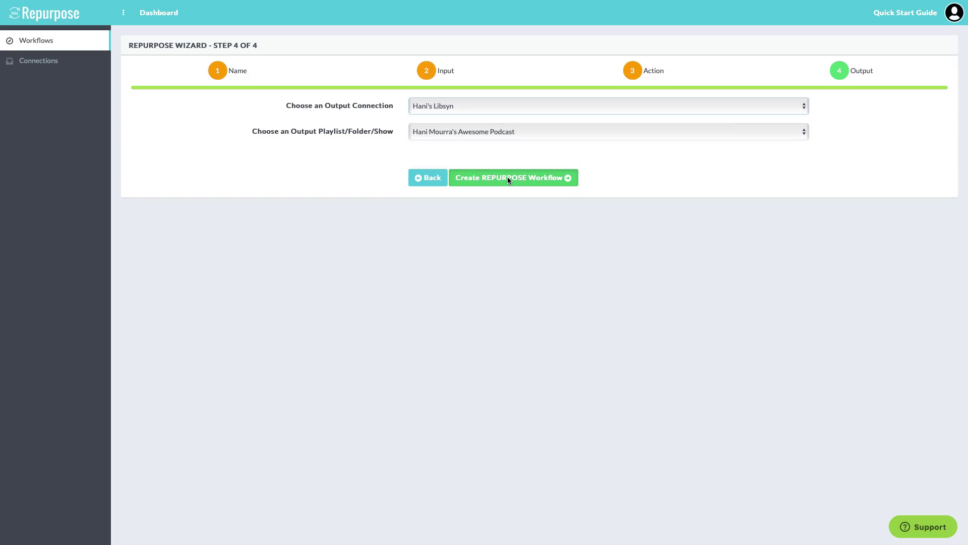
{"action": "left_click", "coordinate": [508, 179]}
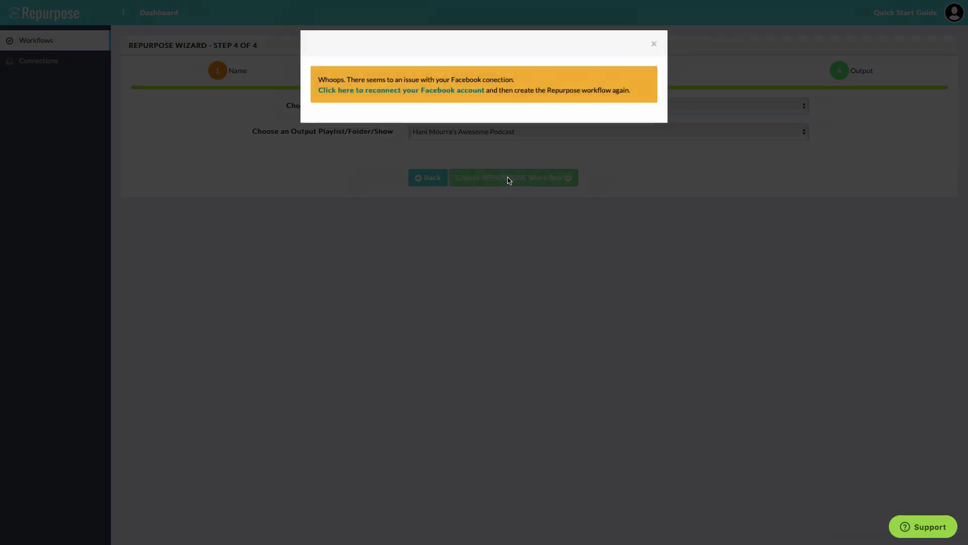
{"action": "left_click", "coordinate": [654, 44]}
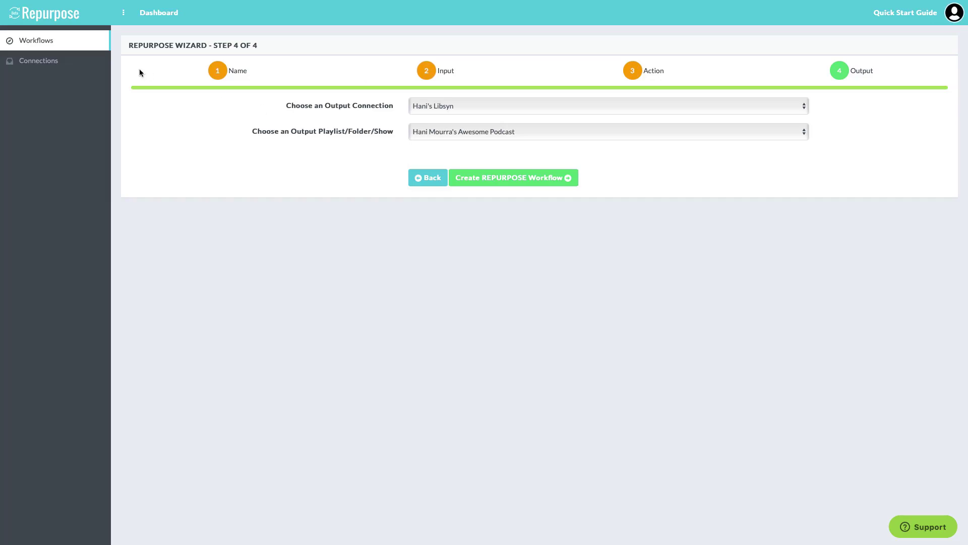
Start a new Repurpose workflow from the workflows overview, name it "FB to podcast" and continue to its input settings.
{"action": "left_click", "coordinate": [46, 43]}
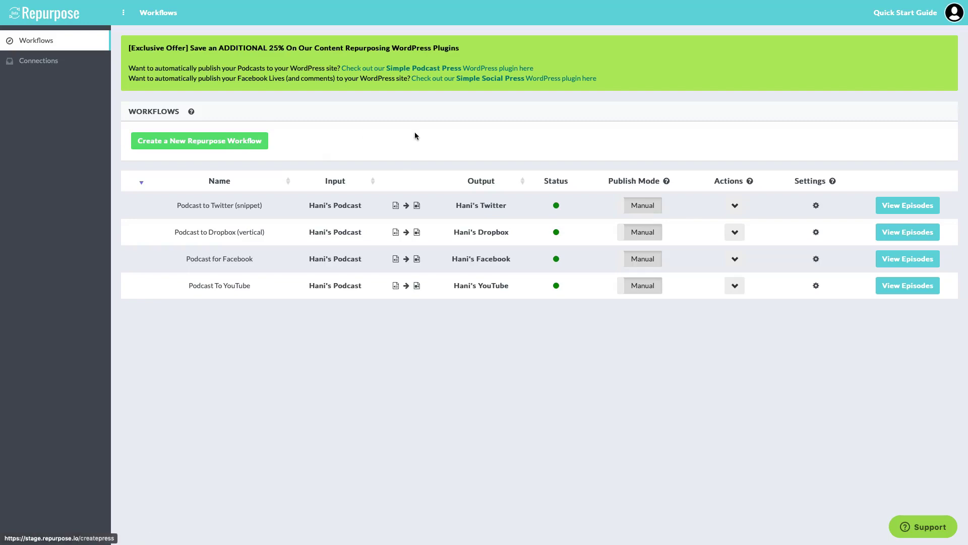
{"action": "left_click", "coordinate": [206, 144]}
{"action": "left_click_drag", "start_coordinate": [463, 126], "coordinate": [465, 98]}
{"action": "left_click", "coordinate": [464, 99]}
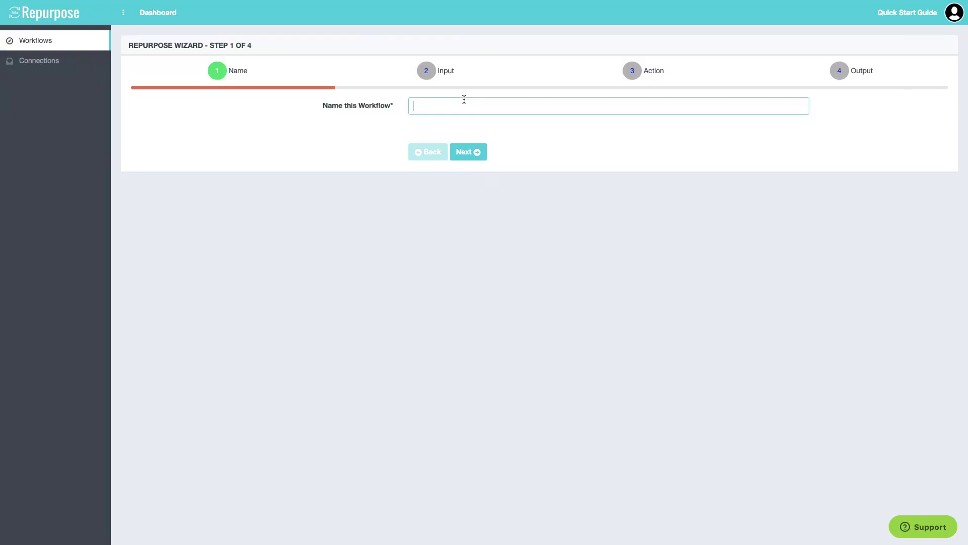
{"action": "type", "text": "FB to podcast"}
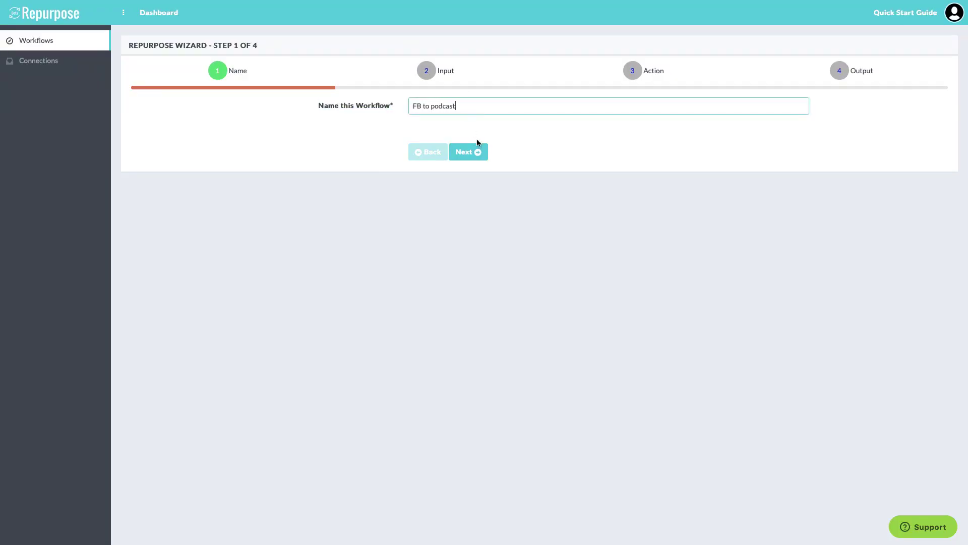
{"action": "left_click", "coordinate": [465, 148]}
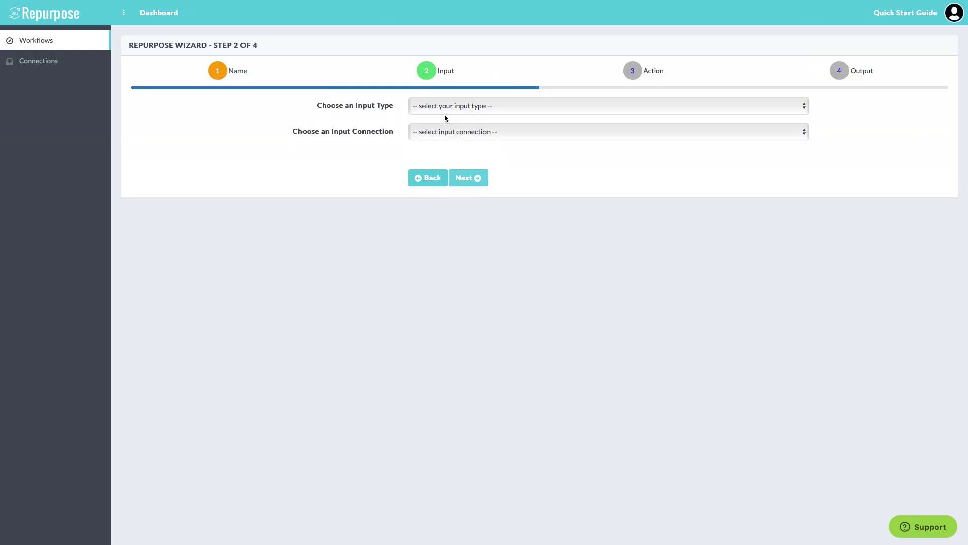
Set the workflow's input to Facebook Videos from the Facebook Page "Test Page for HM" and continue to the action settings.
{"action": "left_click", "coordinate": [444, 111]}
{"action": "left_click", "coordinate": [439, 143]}
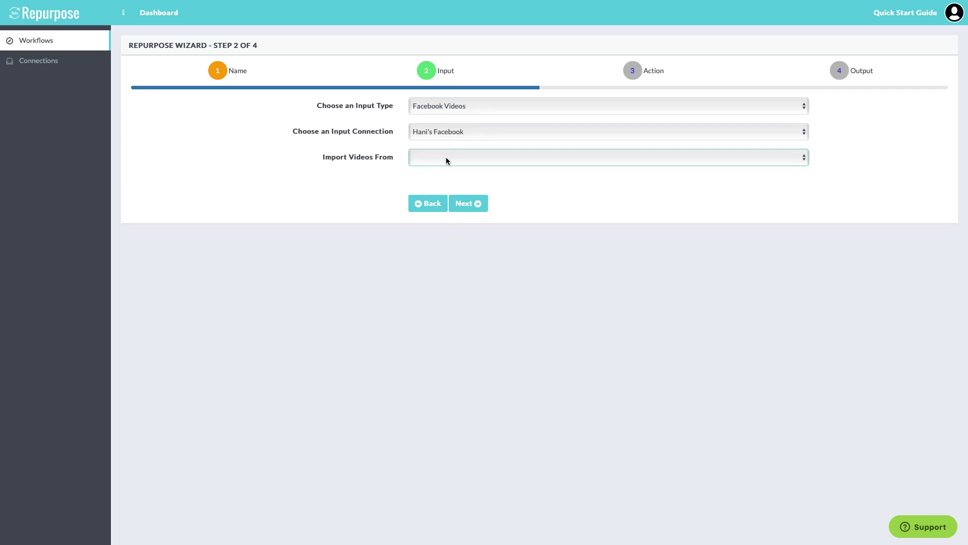
{"action": "left_click", "coordinate": [437, 157]}
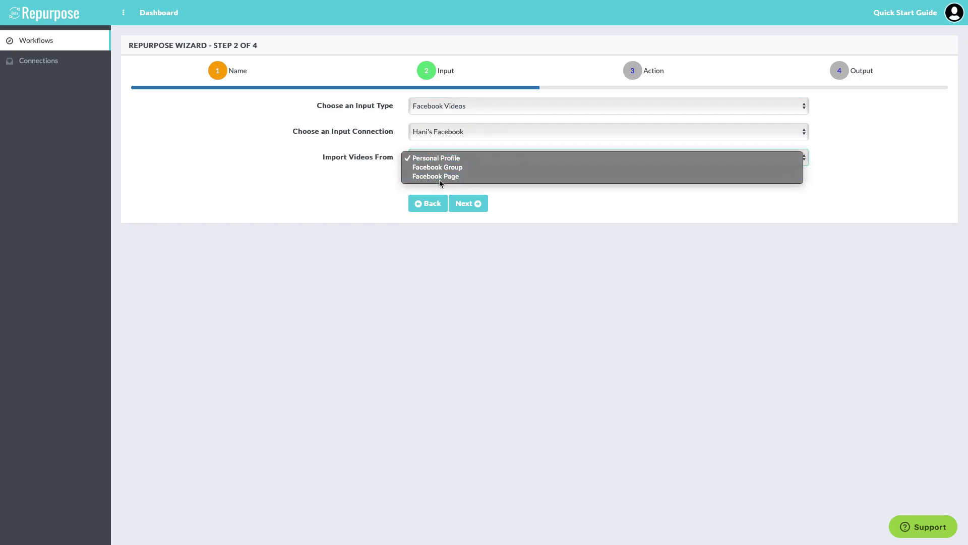
{"action": "left_click", "coordinate": [440, 181]}
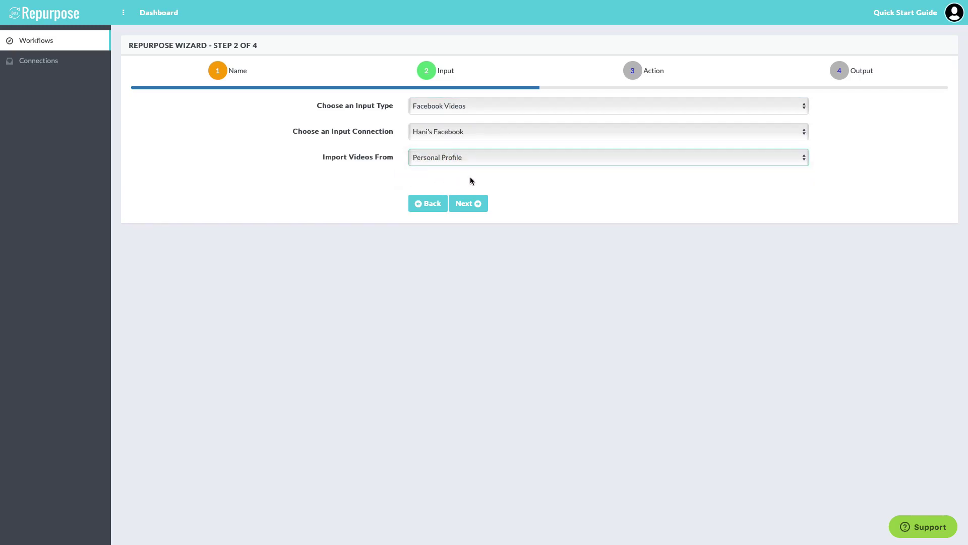
{"action": "left_click", "coordinate": [462, 184]}
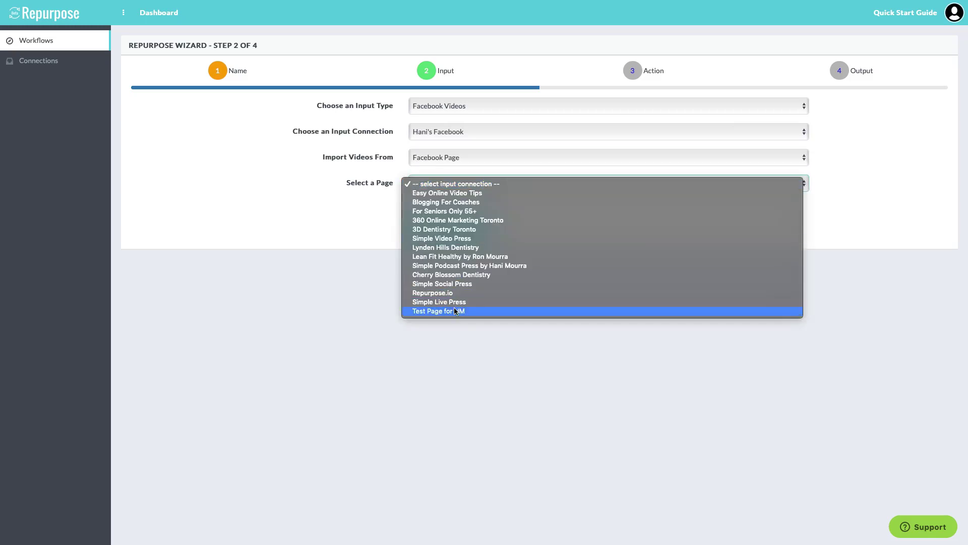
{"action": "left_click", "coordinate": [456, 311]}
{"action": "left_click", "coordinate": [465, 228]}
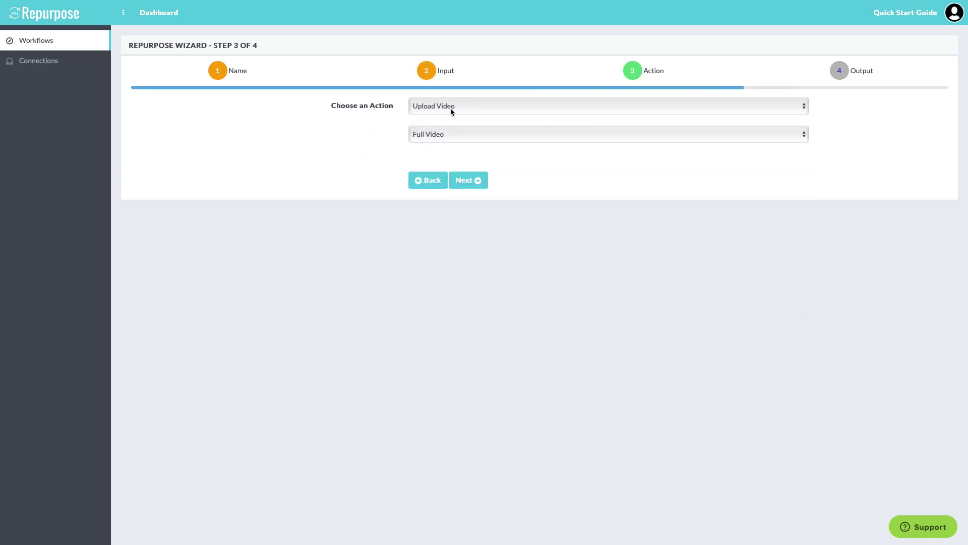
Choose Convert Video to Audio as the workflow's action and proceed to the output settings.
{"action": "left_click", "coordinate": [450, 108]}
{"action": "left_click", "coordinate": [448, 95]}
{"action": "left_click", "coordinate": [465, 154]}
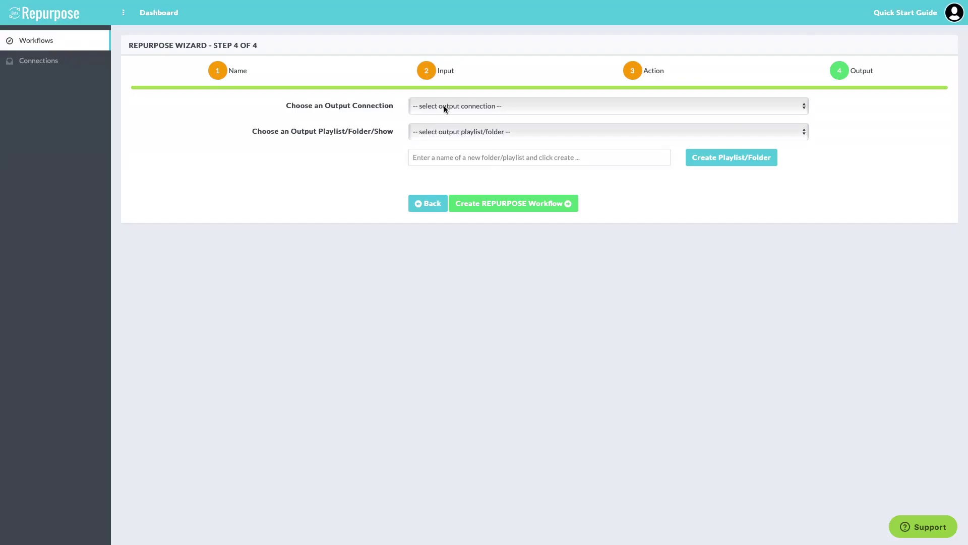
Select the Libsyn connection and its podcast show as the output, and create the Repurpose workflow.
{"action": "left_click", "coordinate": [443, 106]}
{"action": "left_click", "coordinate": [455, 143]}
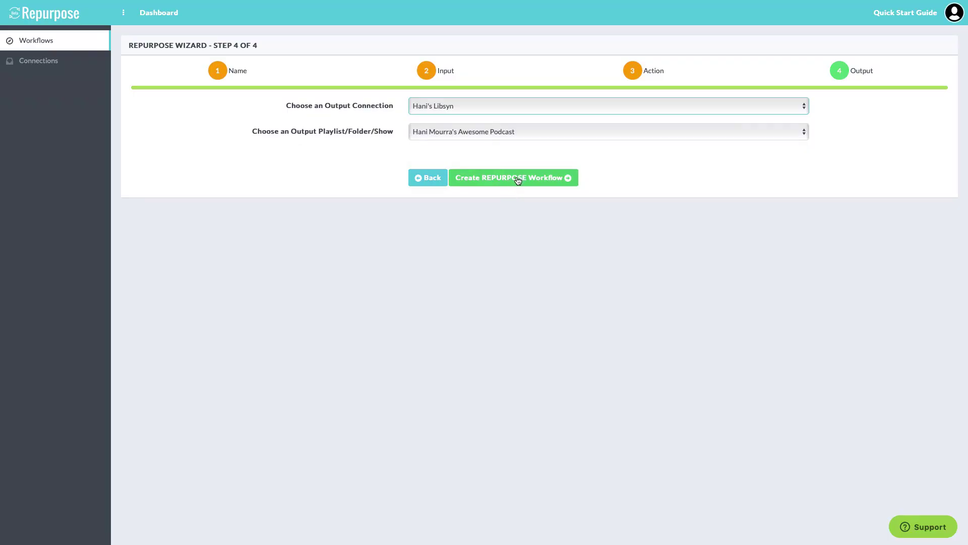
{"action": "left_click", "coordinate": [519, 180]}
{"action": "left_click", "coordinate": [519, 180]}
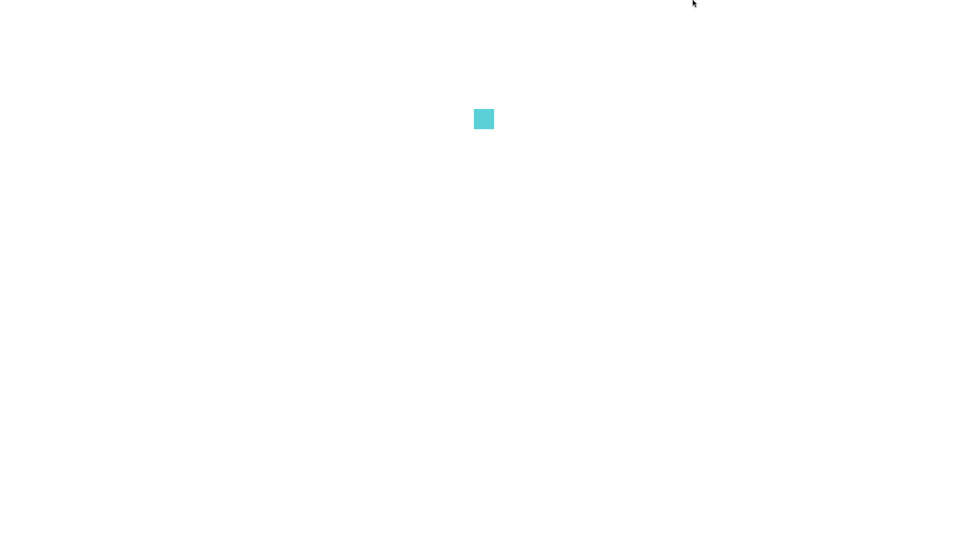
{"action": "mouse_move", "coordinate": [693, 3]}
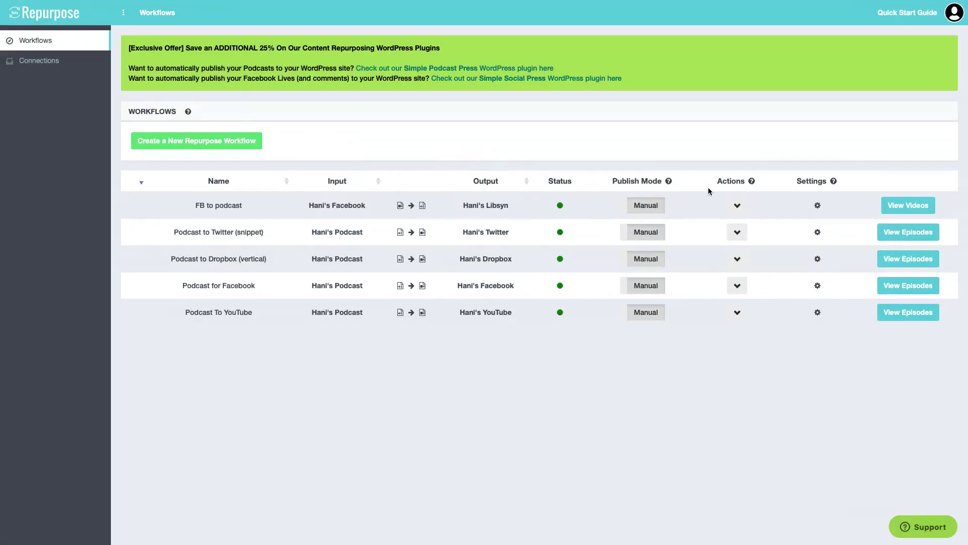
Examine the "FB to podcast" workflow's Libsyn settings and publish status options, plus the custom publish settings of the video "How To Repurpose Like a Boss".
{"action": "left_click", "coordinate": [907, 205]}
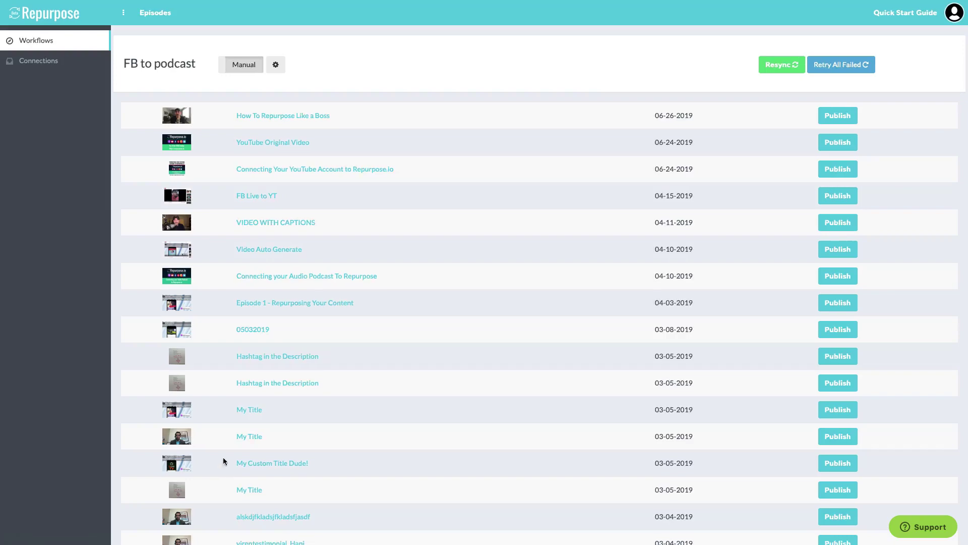
{"action": "left_click", "coordinate": [275, 64]}
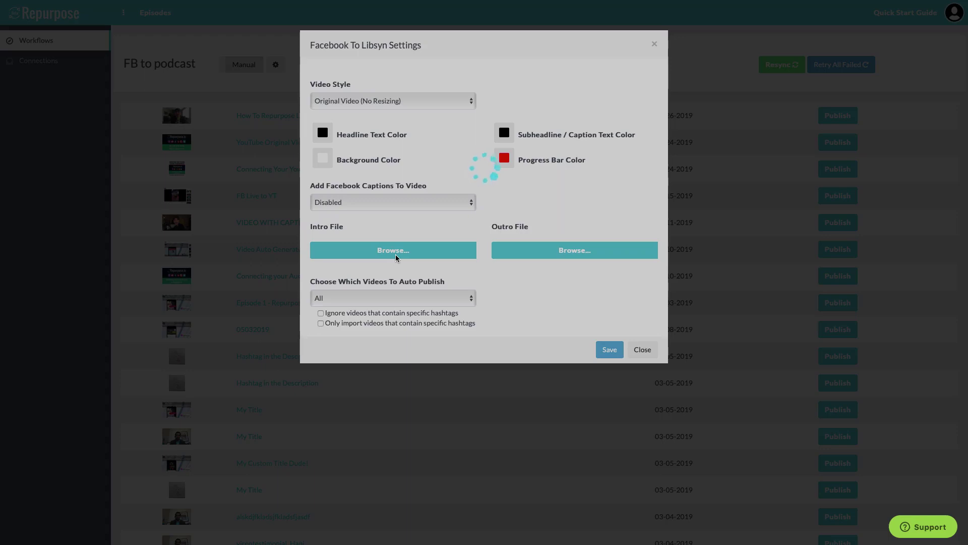
{"action": "scroll", "coordinate": [396, 257], "scroll_direction": "down", "scroll_amount": 3}
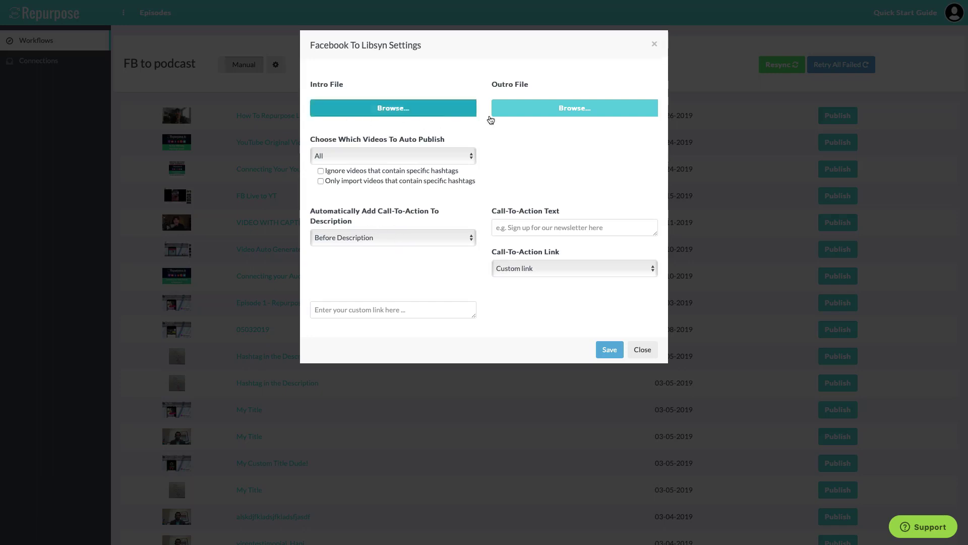
{"action": "scroll", "coordinate": [439, 207], "scroll_direction": "down", "scroll_amount": 3}
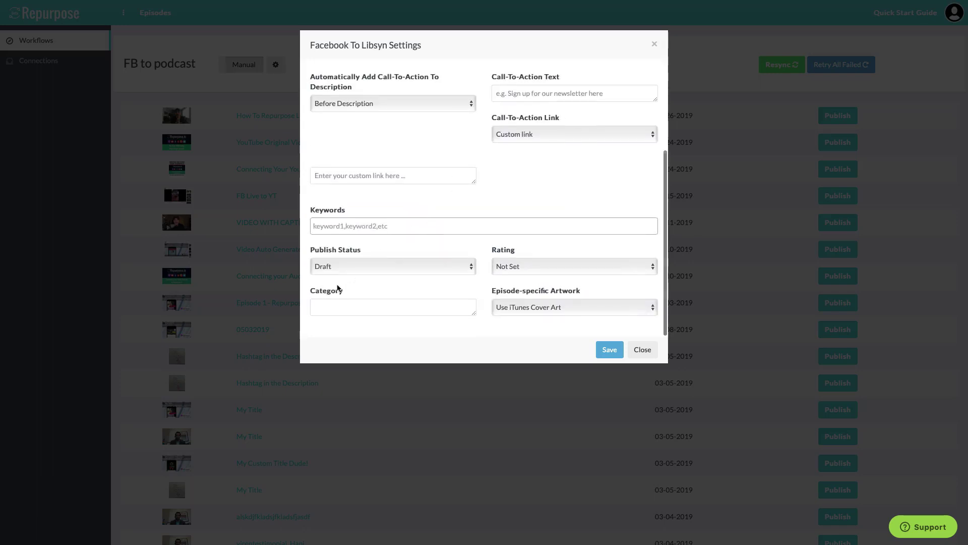
{"action": "left_click", "coordinate": [379, 271]}
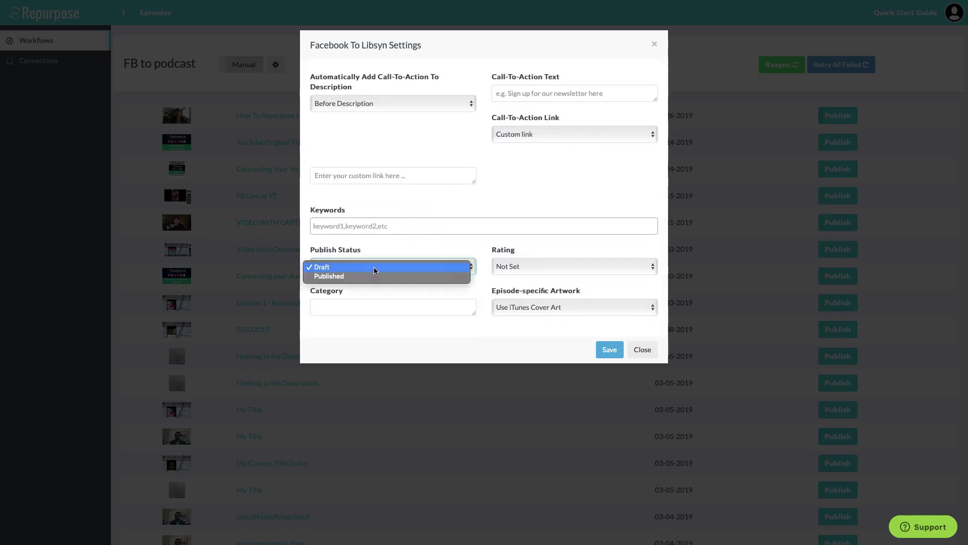
{"action": "left_click", "coordinate": [375, 272]}
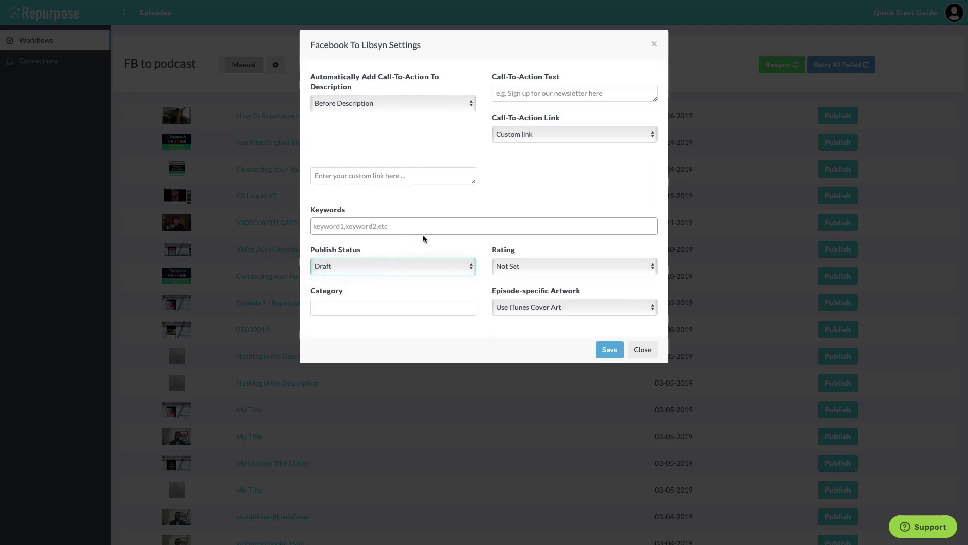
{"action": "left_click", "coordinate": [643, 349]}
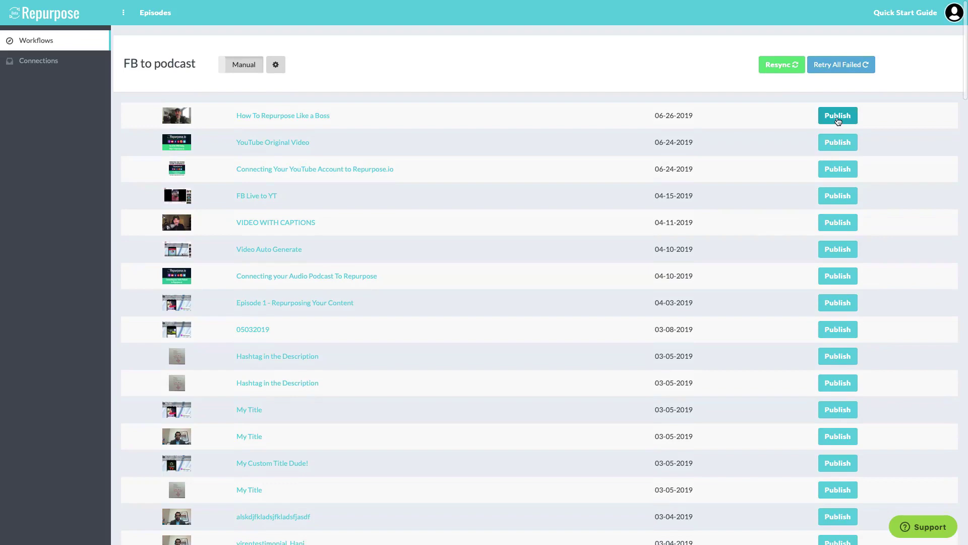
{"action": "left_click", "coordinate": [837, 119]}
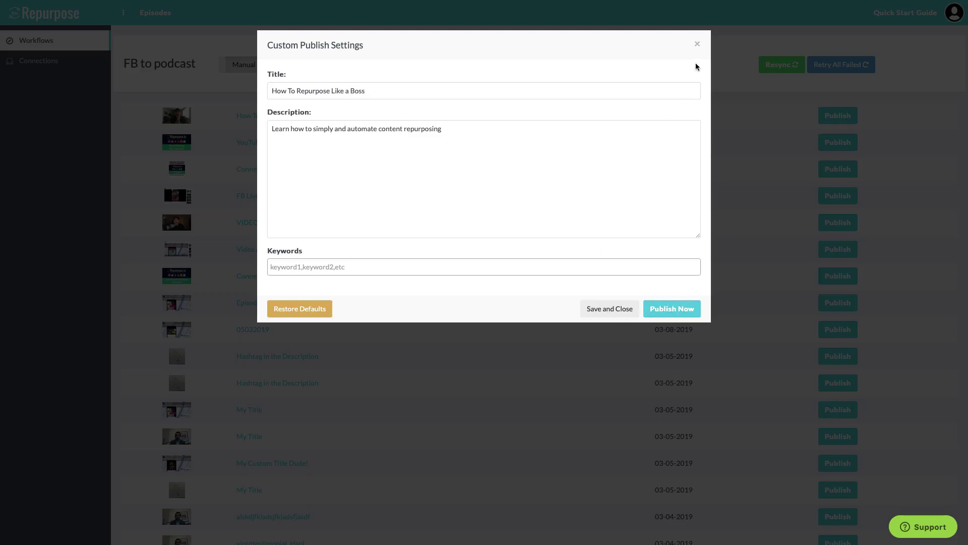
{"action": "left_click", "coordinate": [698, 44]}
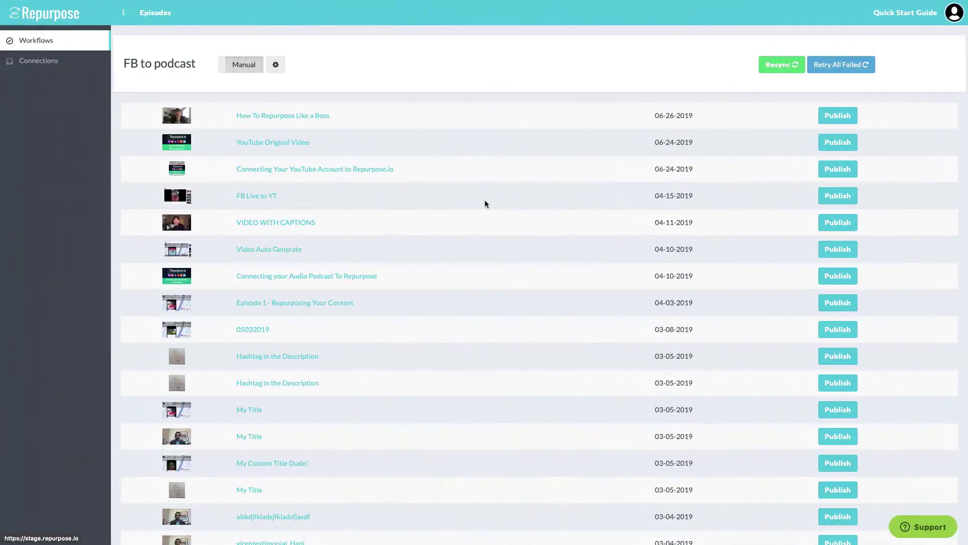
Switch to Chrome with the Facebook video "How To Repurpose Like a Boss" and try to open the video for editing.
{"action": "key", "text": "super+Tab"}
{"action": "key", "text": "super+Tab"}
{"action": "key", "text": "super+Tab"}
{"action": "key", "text": "super+Tab"}
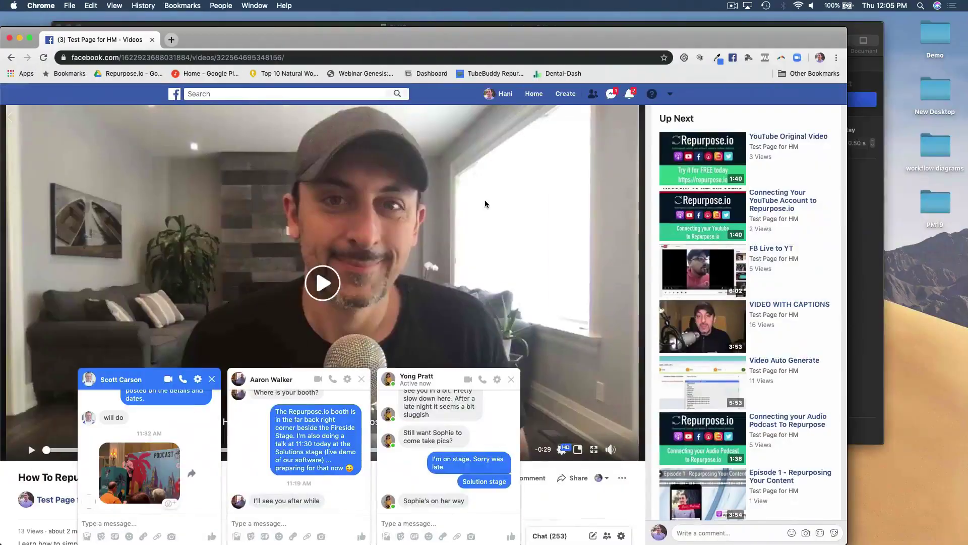
{"action": "left_click", "coordinate": [621, 483]}
{"action": "left_click", "coordinate": [564, 411]}
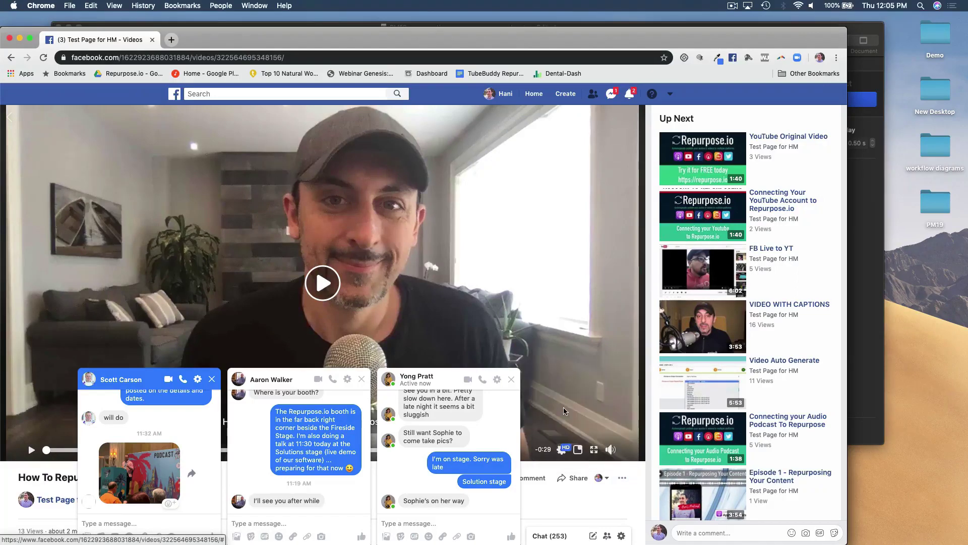
Close the three chat windows covering the Facebook video and open the video's Subtitles & Captions (CC) editing settings.
{"action": "left_click", "coordinate": [512, 379]}
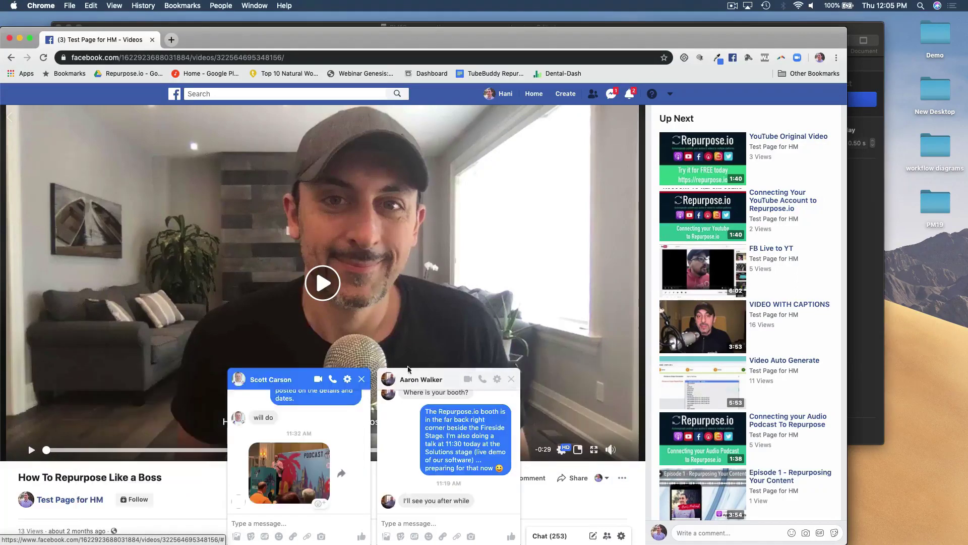
{"action": "left_click", "coordinate": [361, 379]}
{"action": "left_click", "coordinate": [512, 379]}
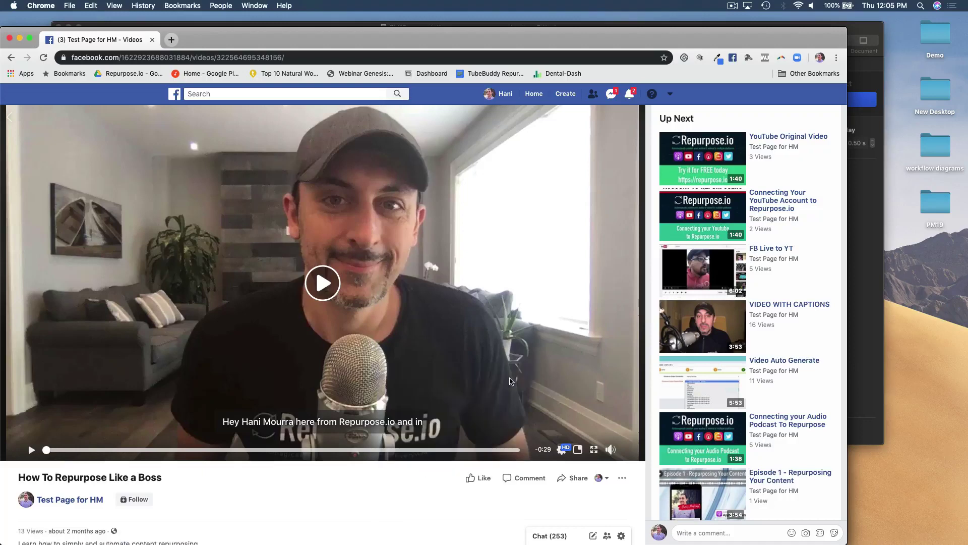
{"action": "left_click", "coordinate": [625, 480]}
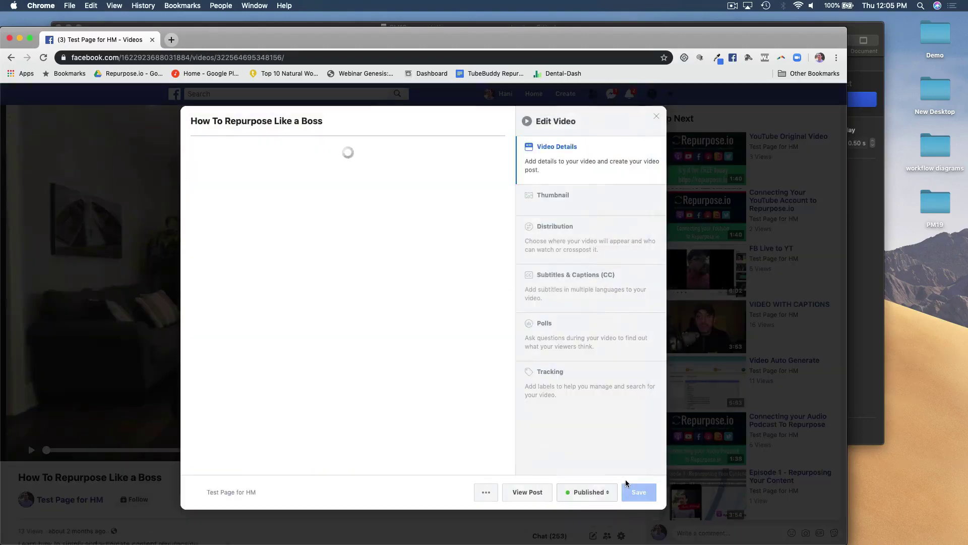
{"action": "left_click", "coordinate": [599, 293]}
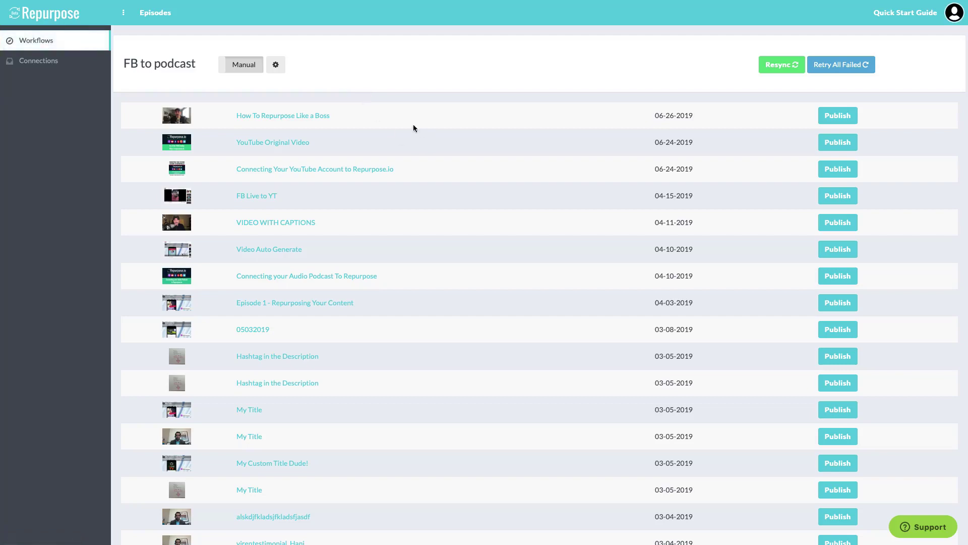
Return to Repurpose's workflows overview, start a new workflow named "Fb to vertical" and continue to its input settings.
{"action": "left_click", "coordinate": [44, 45]}
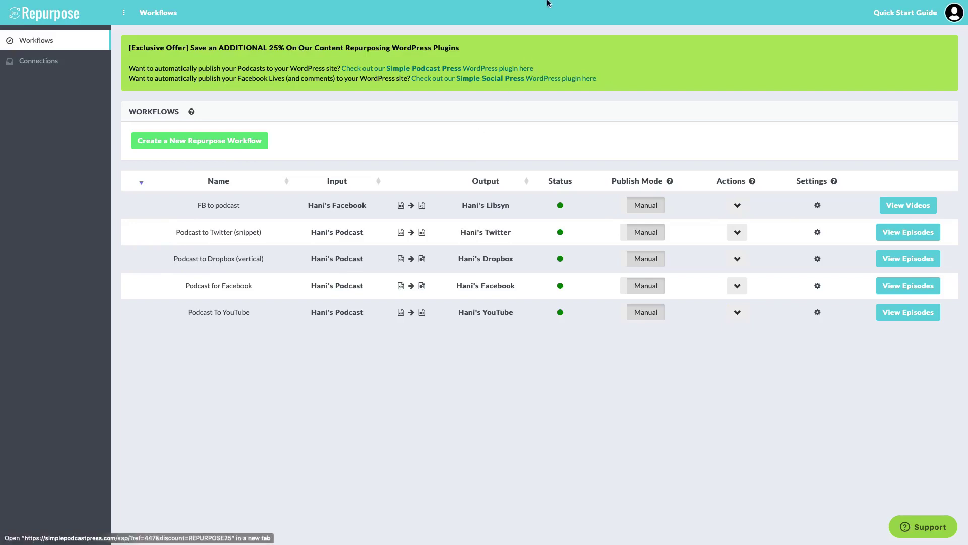
{"action": "left_click", "coordinate": [233, 146]}
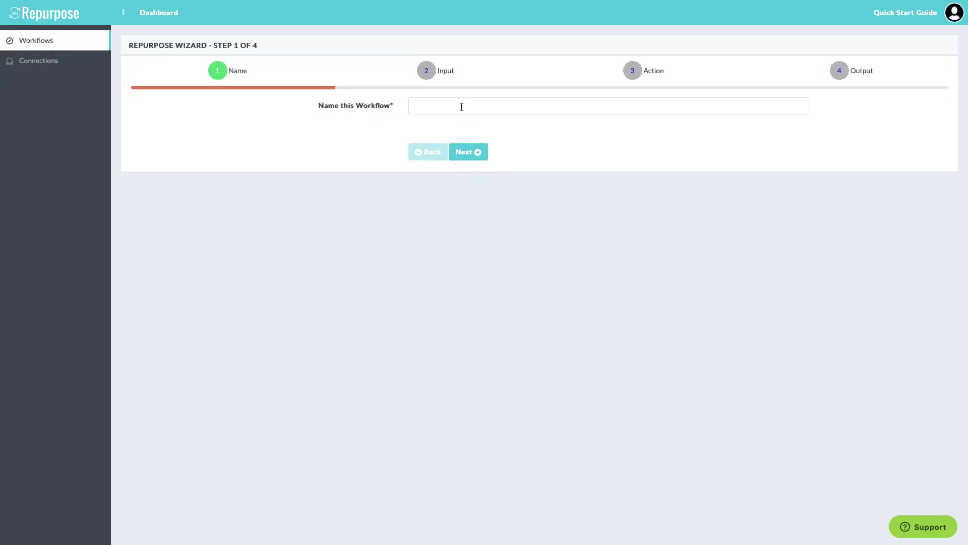
{"action": "left_click", "coordinate": [462, 107]}
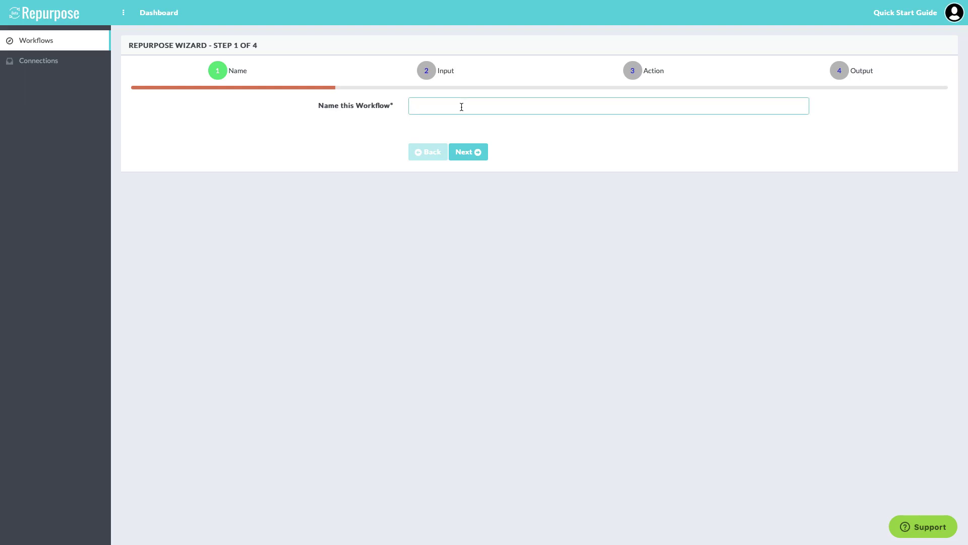
{"action": "type", "text": "Fb to vertical"}
{"action": "left_click", "coordinate": [463, 152]}
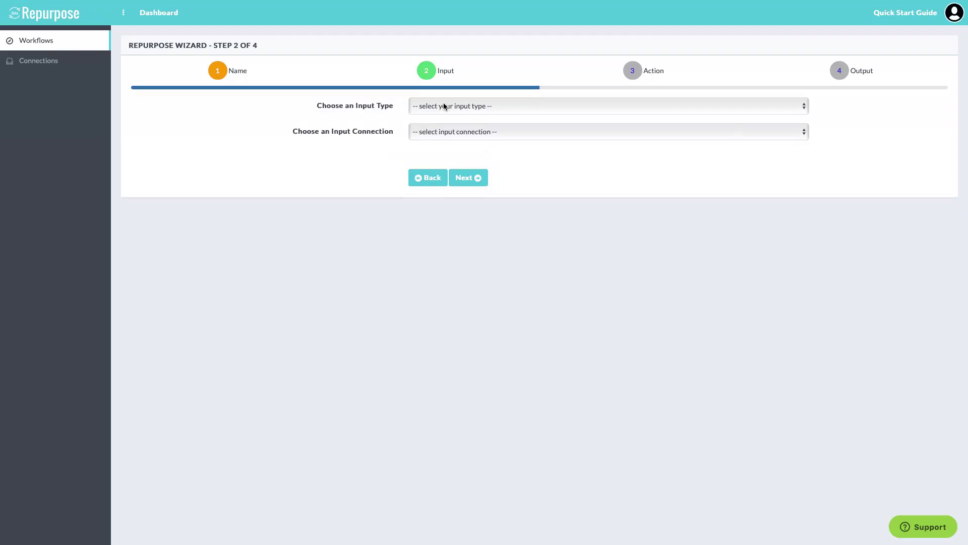
Set the "Fb to vertical" input to Facebook Videos from the Facebook Page "Test Page for HM" and continue to the action settings.
{"action": "left_click", "coordinate": [444, 105]}
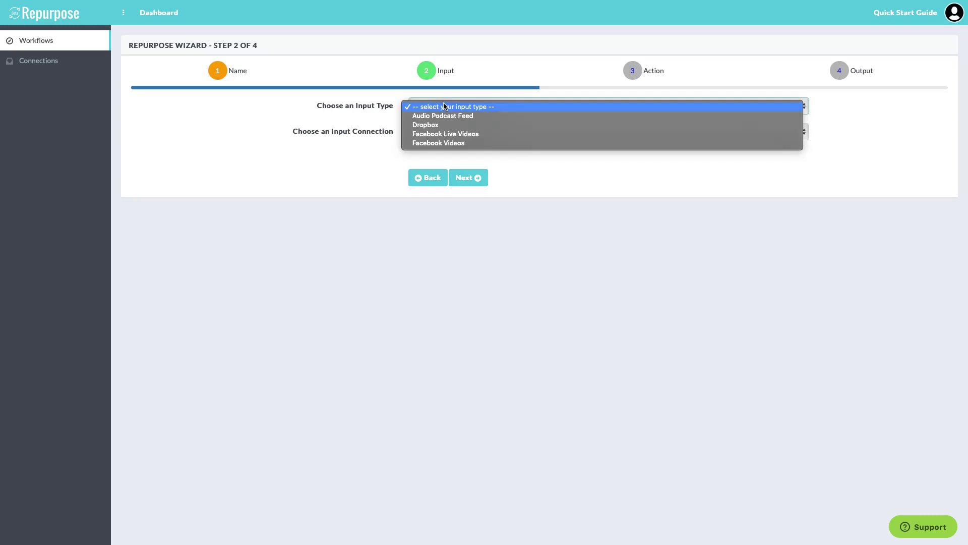
{"action": "left_click", "coordinate": [443, 143]}
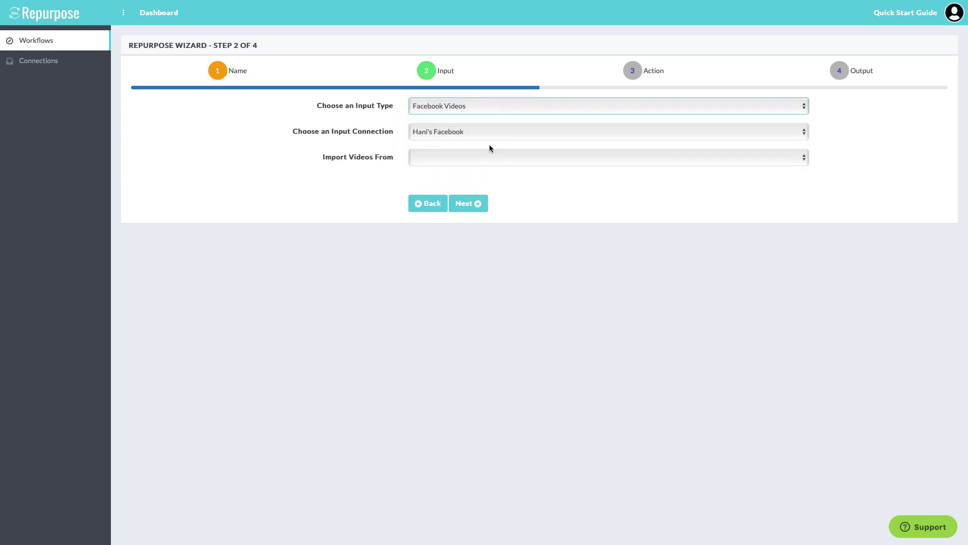
{"action": "left_click", "coordinate": [450, 160]}
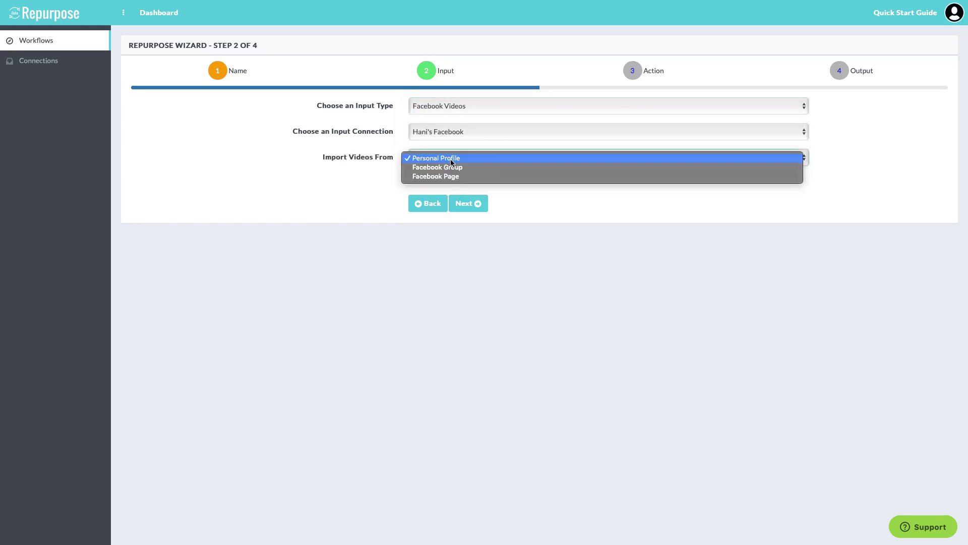
{"action": "left_click", "coordinate": [450, 179]}
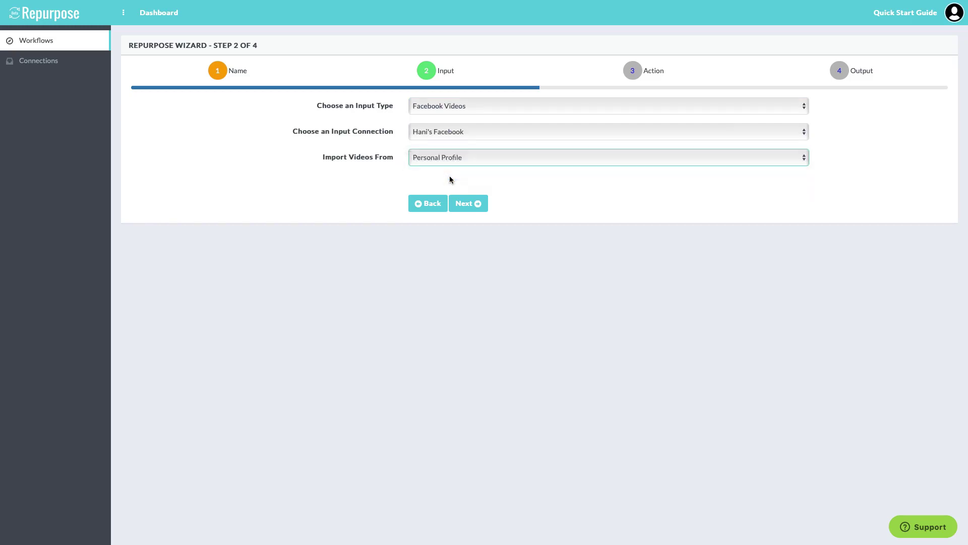
{"action": "key", "text": "Down"}
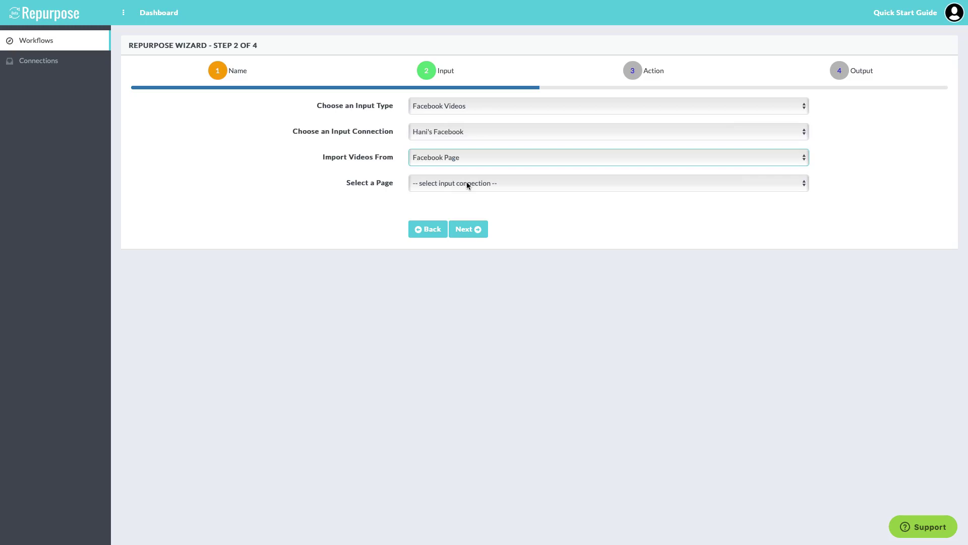
{"action": "left_click", "coordinate": [467, 182]}
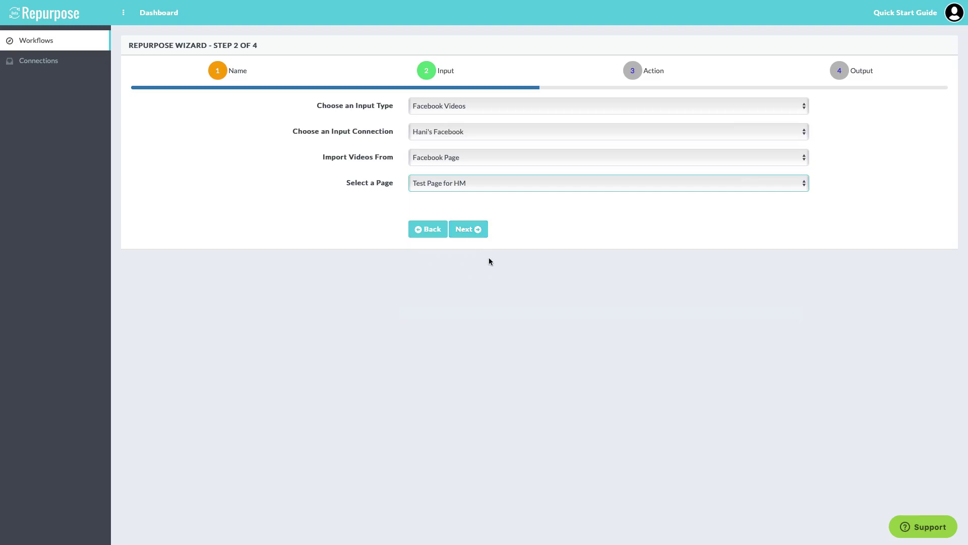
{"action": "left_click", "coordinate": [463, 229]}
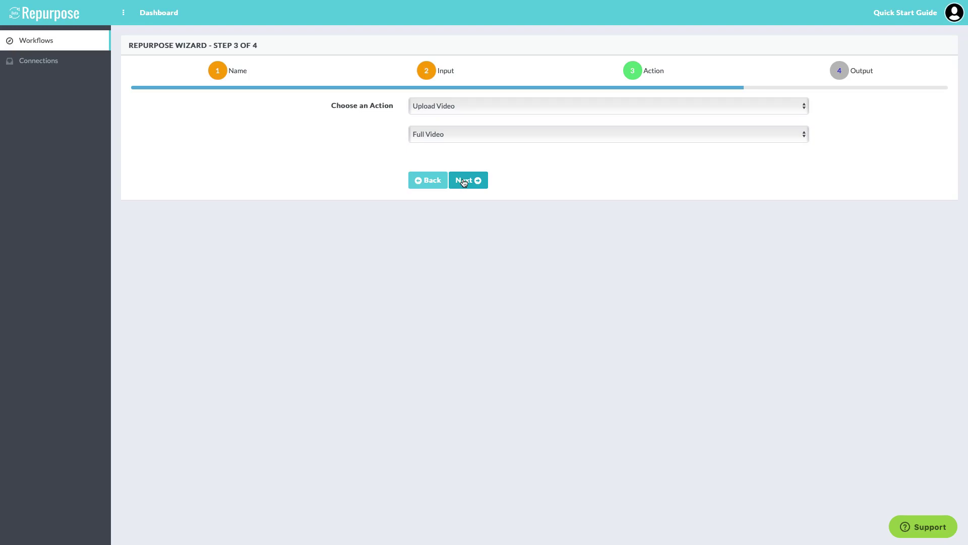
Accept the Upload Video action with Full Video, choose the Dropbox connection as output, and create the workflow.
{"action": "left_click", "coordinate": [464, 181]}
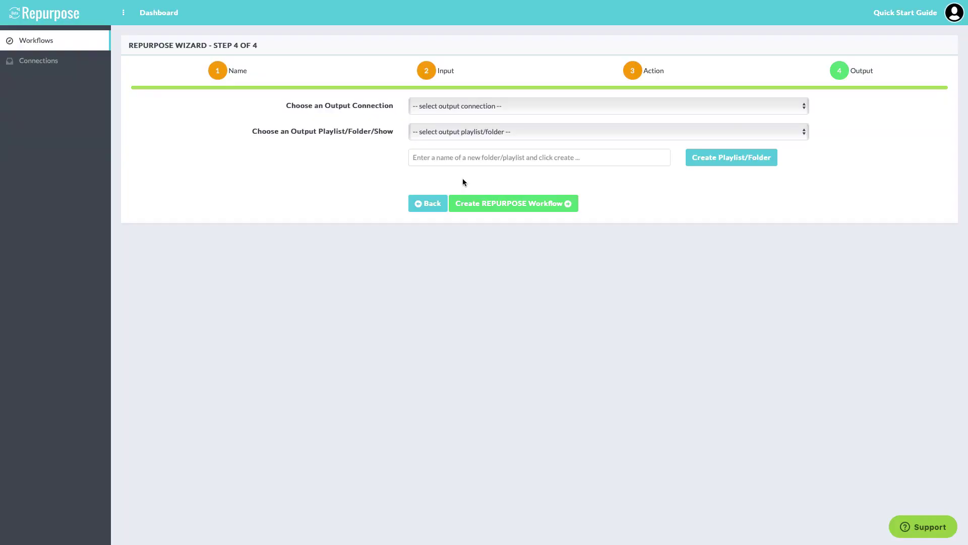
{"action": "left_click", "coordinate": [473, 107]}
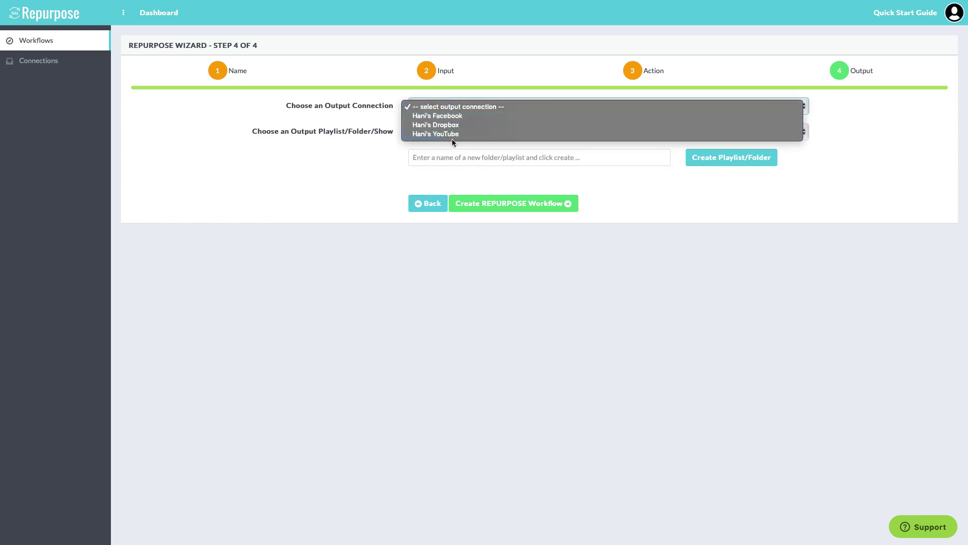
{"action": "key", "text": "Escape"}
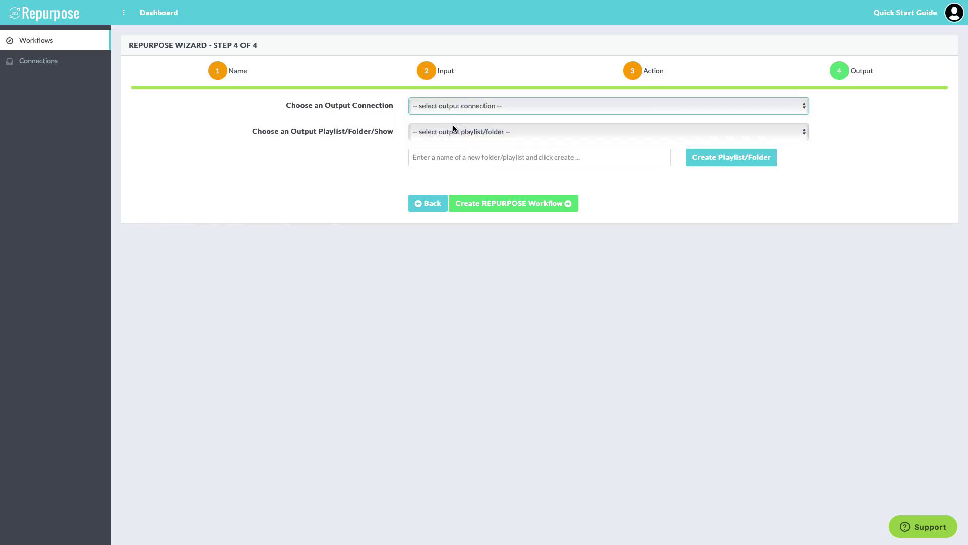
{"action": "key", "text": "Down"}
{"action": "key", "text": "Down"}
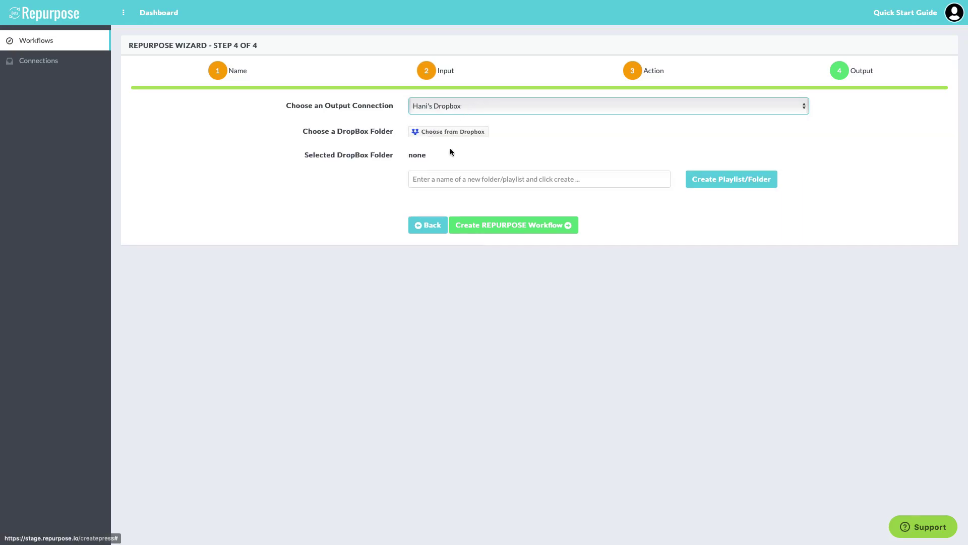
{"action": "left_click", "coordinate": [507, 233]}
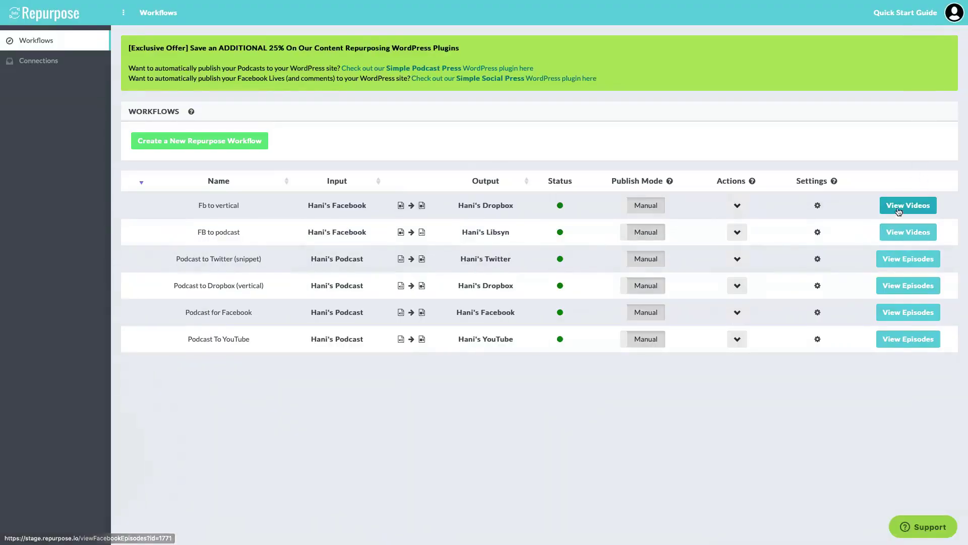
In the "Fb to vertical" workflow's settings, set the video style to Vertical Video (IGTV, IG Stories, FB Stories), enable Facebook captions, and save.
{"action": "left_click", "coordinate": [903, 207]}
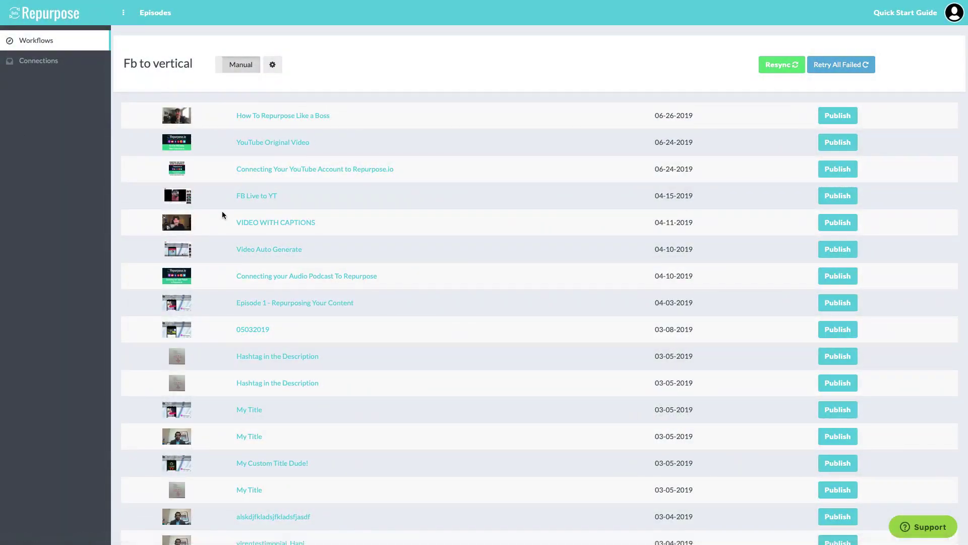
{"action": "left_click", "coordinate": [272, 64]}
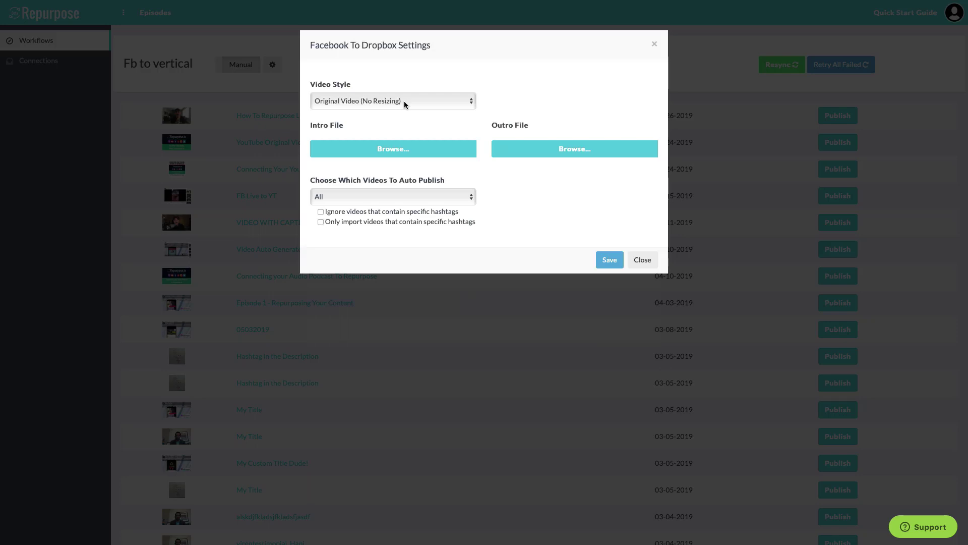
{"action": "left_click", "coordinate": [404, 101]}
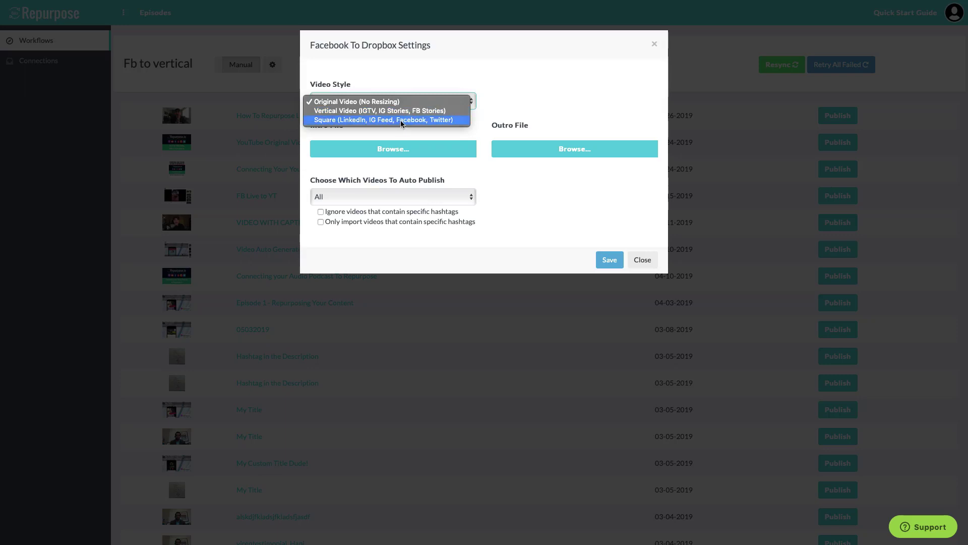
{"action": "left_click", "coordinate": [397, 111]}
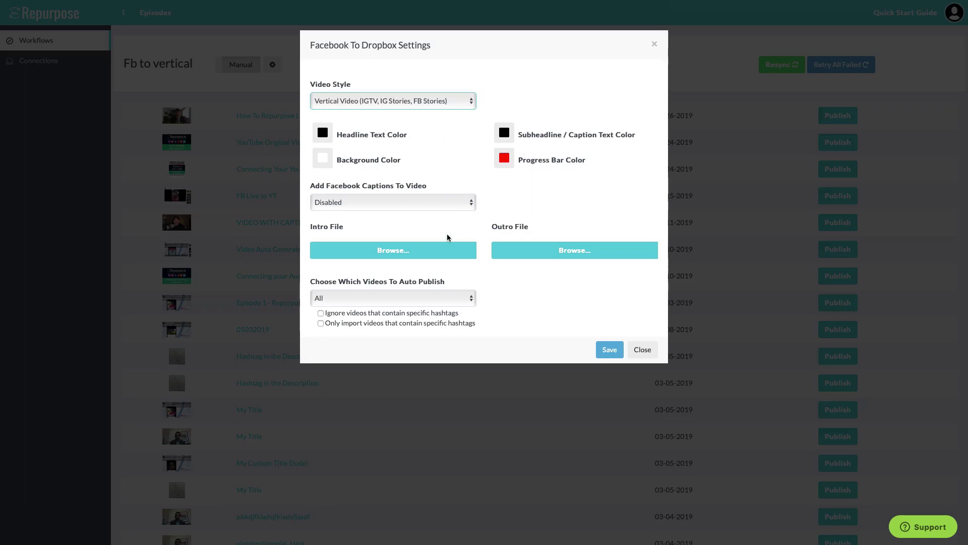
{"action": "left_click", "coordinate": [354, 204]}
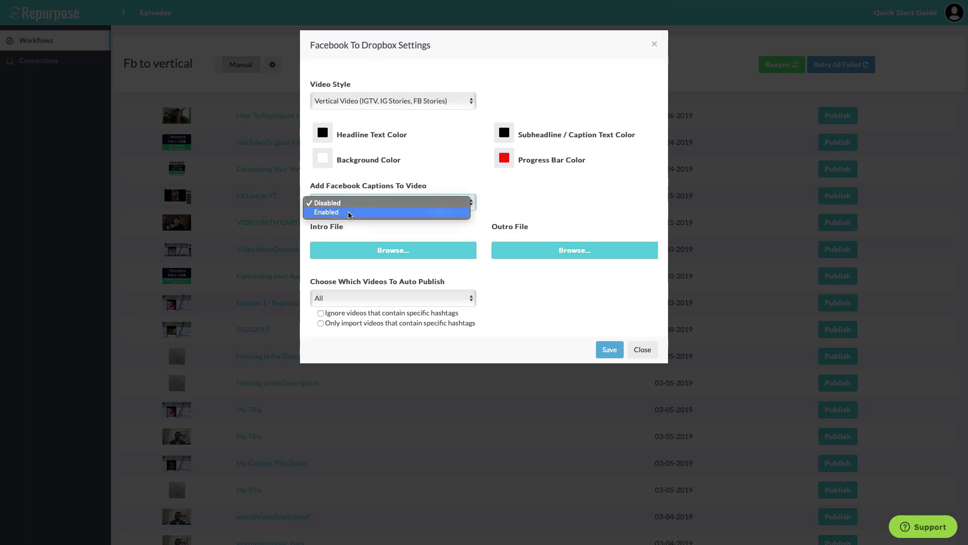
{"action": "left_click", "coordinate": [350, 215]}
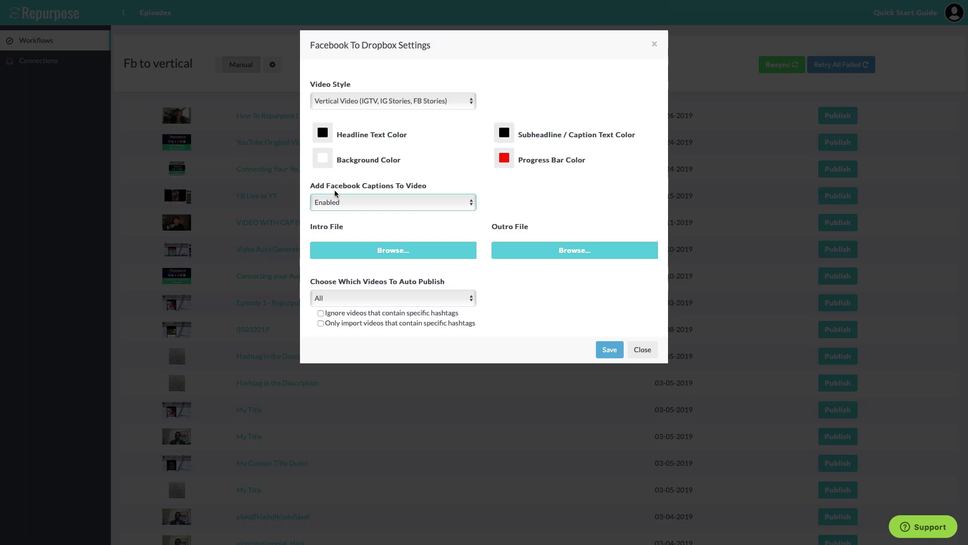
{"action": "scroll", "coordinate": [413, 225], "scroll_direction": "down", "scroll_amount": 1}
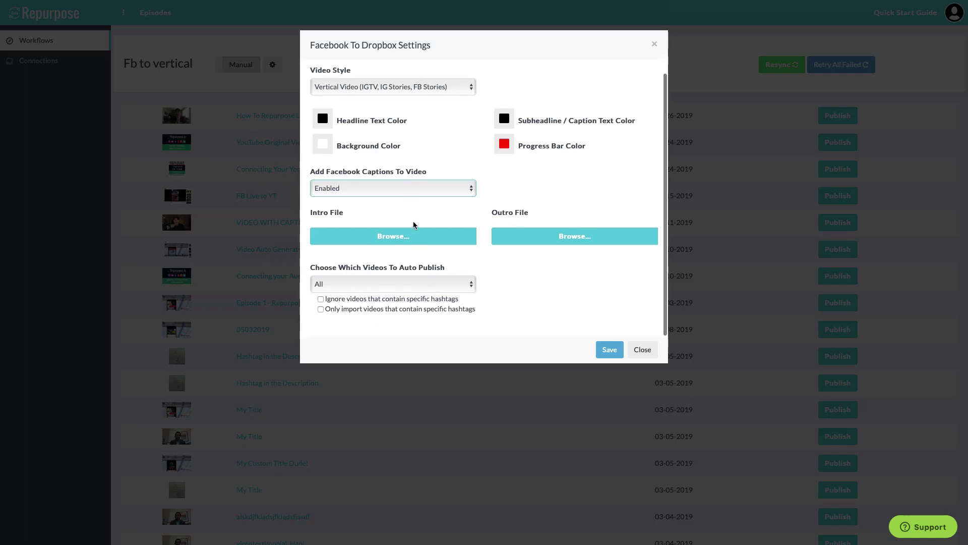
{"action": "left_click", "coordinate": [609, 353]}
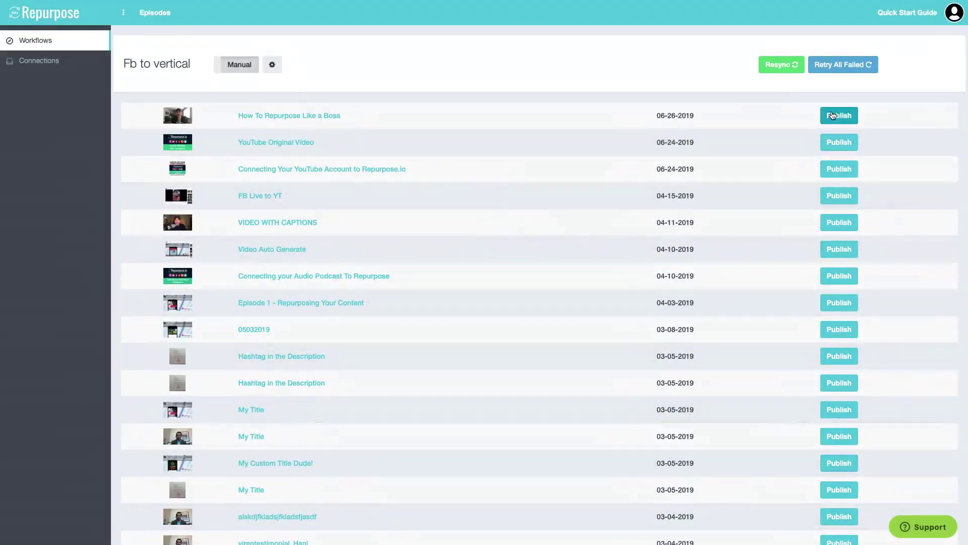
Publish "How To Repurpose Like a Boss" using captions from Facebook, and play the published vertical video in Dropbox.
{"action": "left_click", "coordinate": [836, 115]}
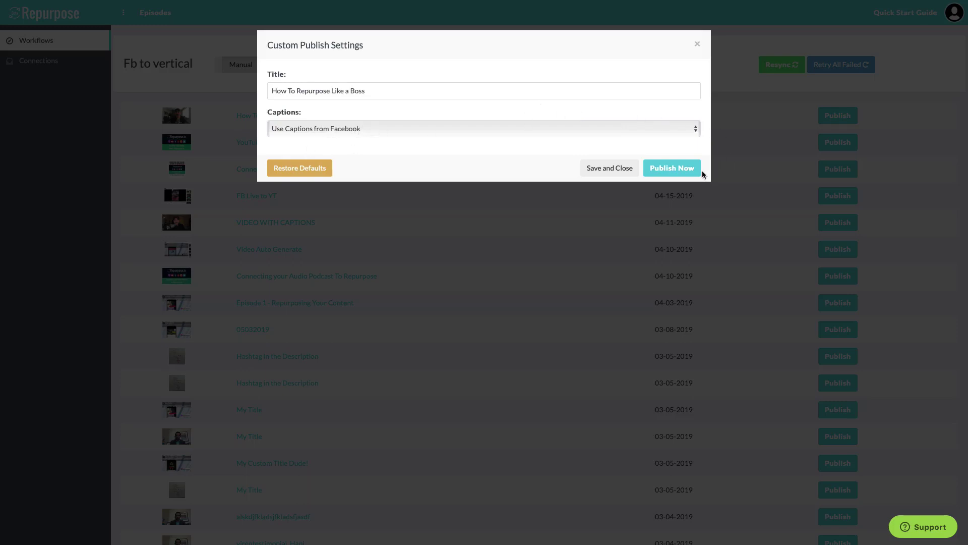
{"action": "left_click", "coordinate": [681, 169]}
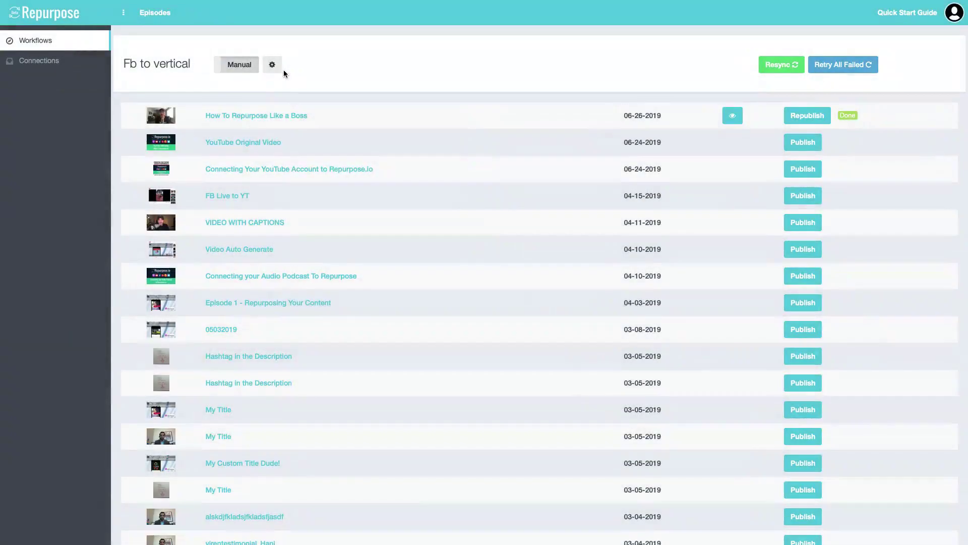
{"action": "left_click", "coordinate": [735, 117]}
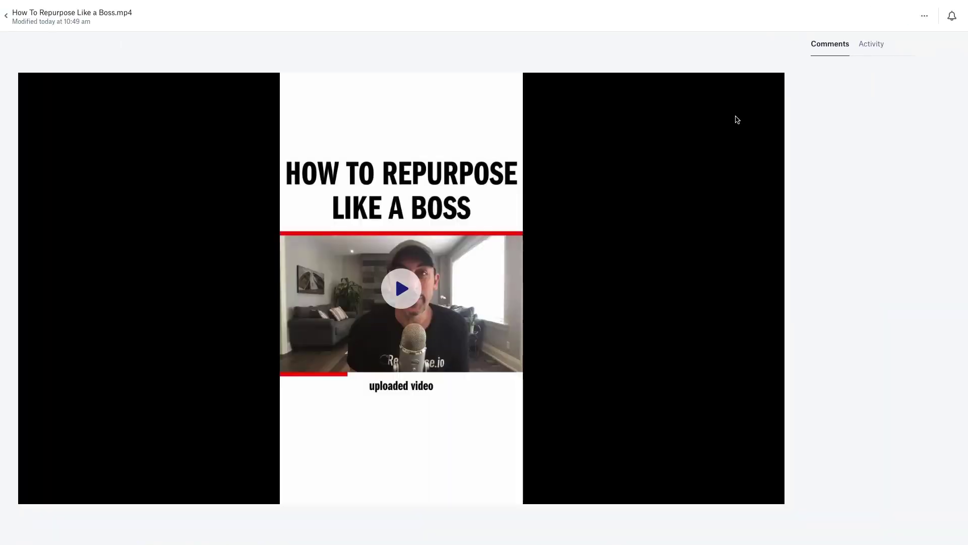
{"action": "left_click", "coordinate": [410, 286]}
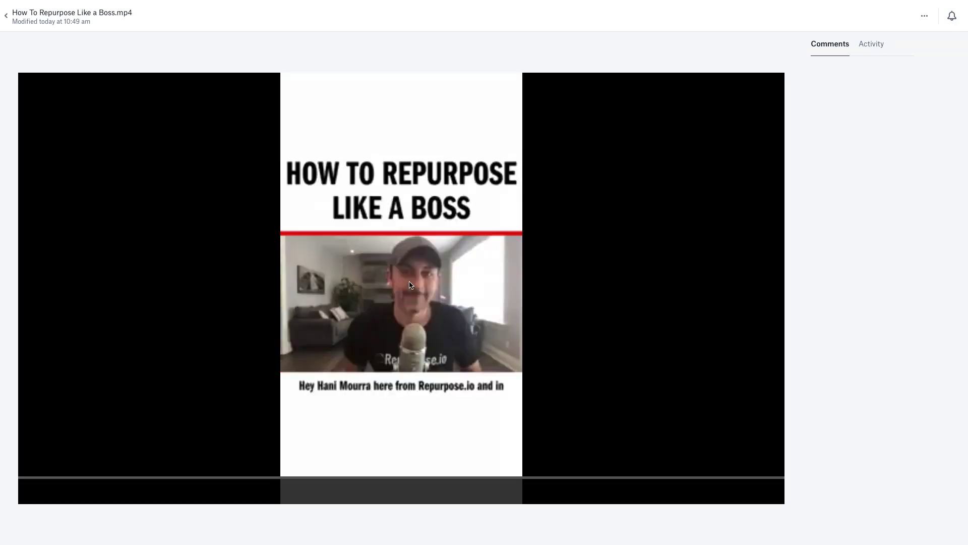